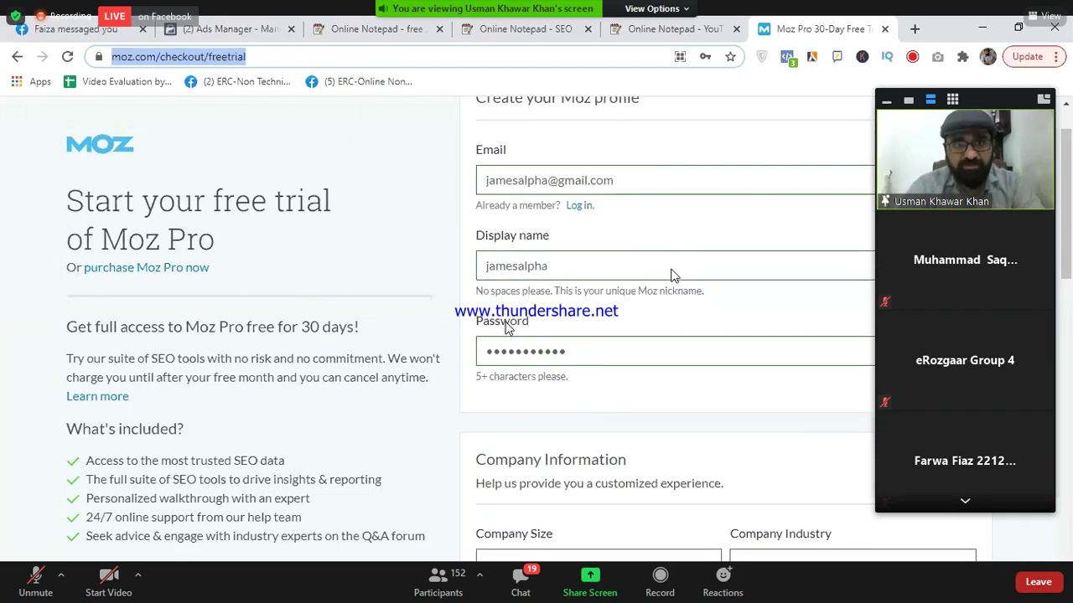
# Review the already entered email address, display name and password on the trial form
pyautogui.click(507, 329)
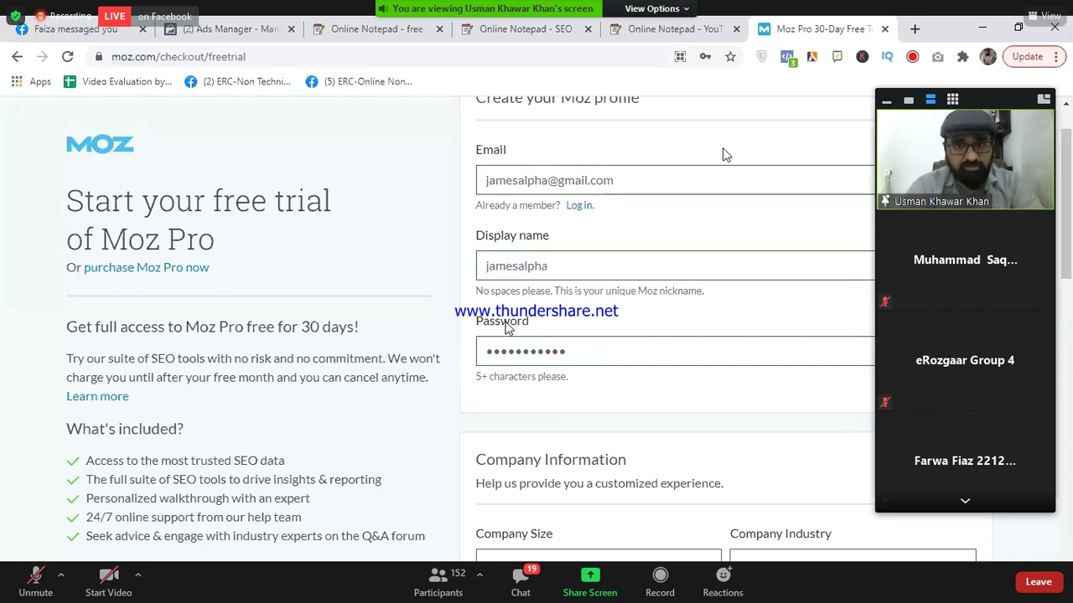
pyautogui.click(627, 177)
pyautogui.moveTo(627, 177); pyautogui.dragTo(466, 191)
pyautogui.click(427, 203)
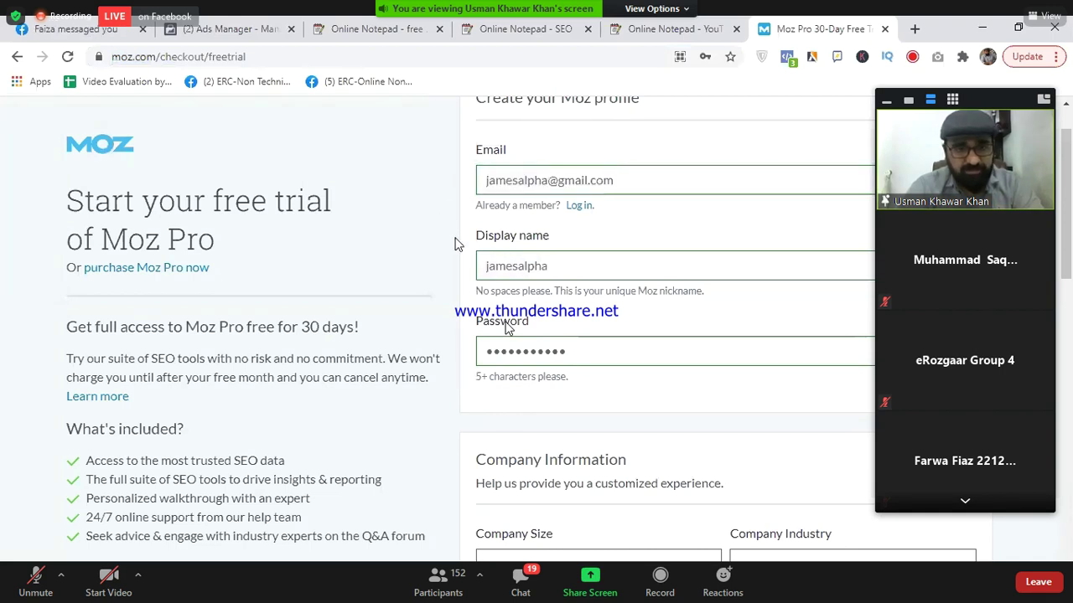
pyautogui.scroll(-1, 456, 244)
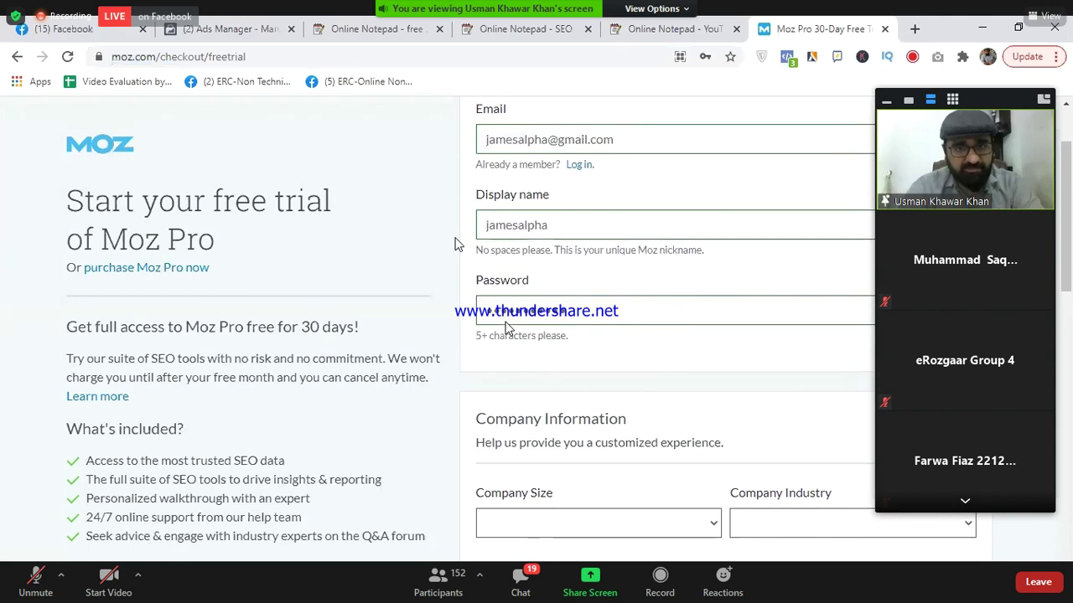
pyautogui.scroll(-1, 457, 244)
pyautogui.moveTo(545, 182); pyautogui.dragTo(450, 215)
pyautogui.click(451, 215)
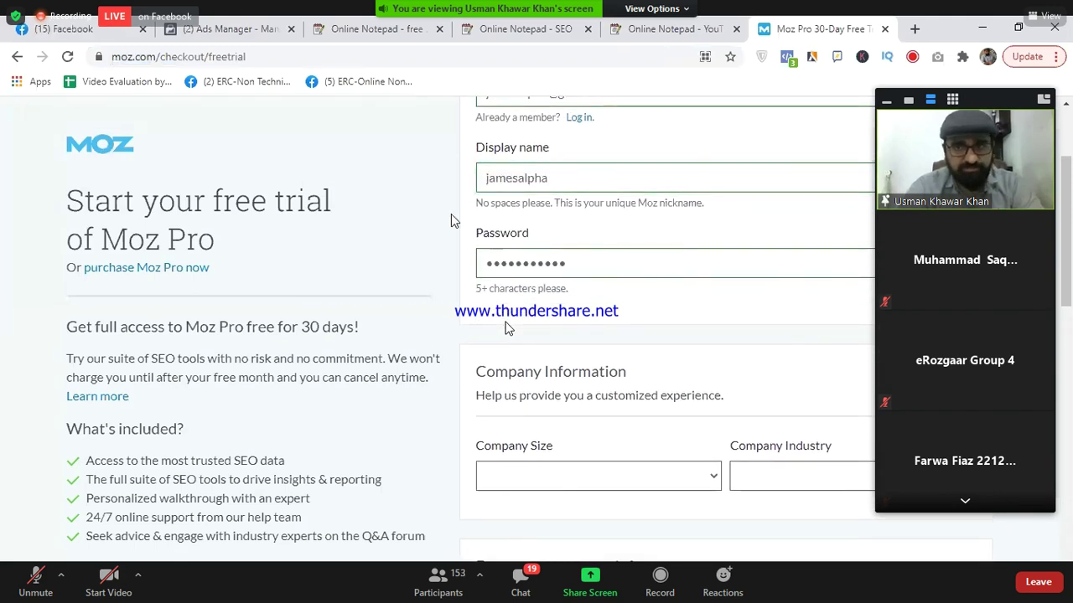
pyautogui.click(524, 264)
pyautogui.click(481, 352)
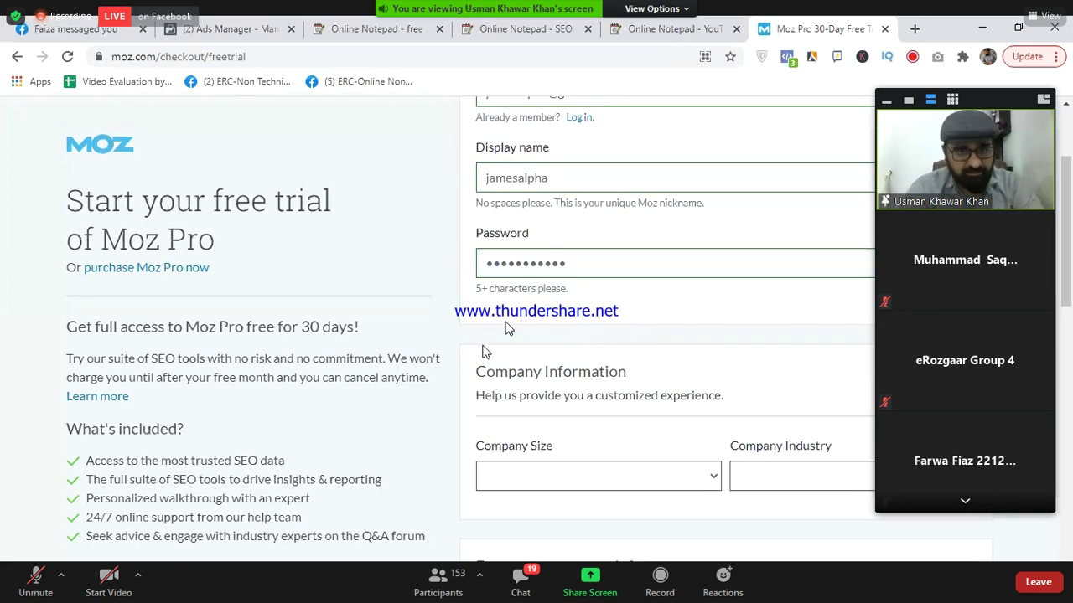
# Choose company size 1-10 and industry Marketing Agency, then scroll down to the payment info
pyautogui.scroll(-1, 484, 339)
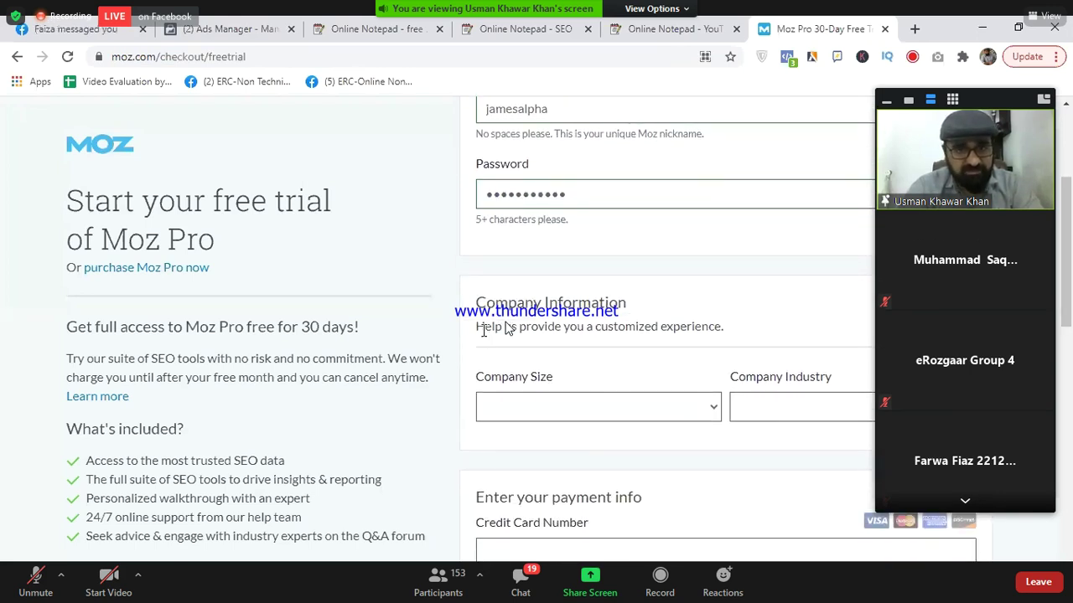
pyautogui.scroll(2, 506, 327)
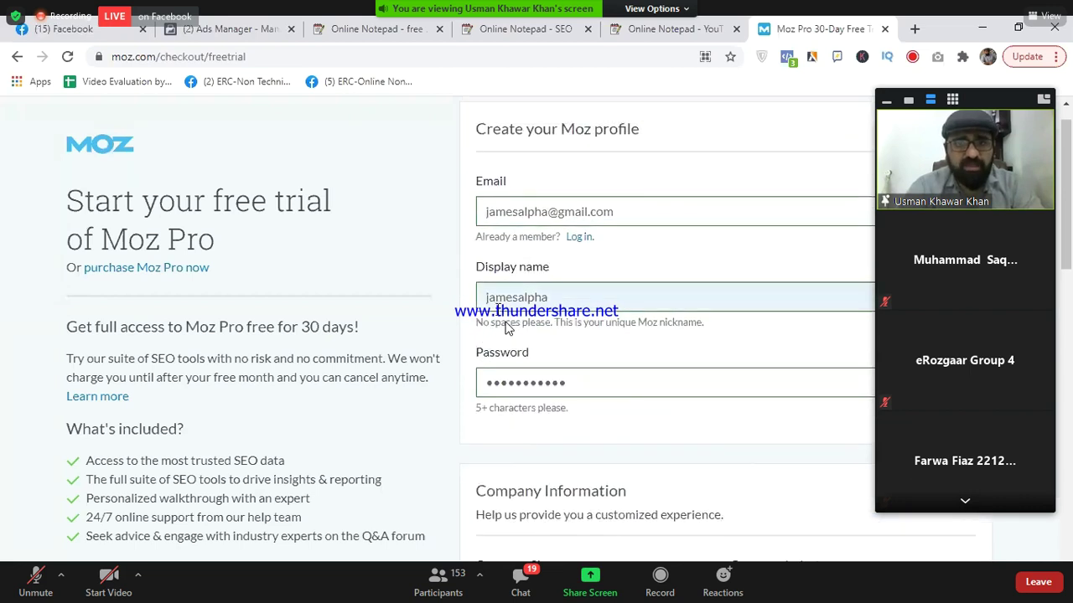
pyautogui.scroll(-2, 460, 427)
pyautogui.scroll(-1, 460, 427)
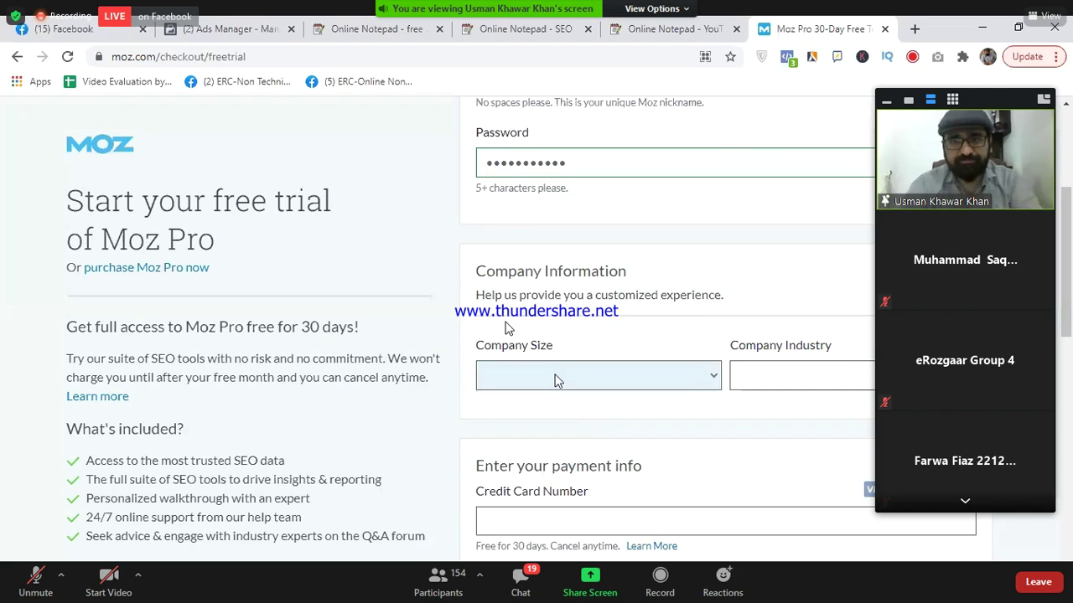
pyautogui.click(555, 380)
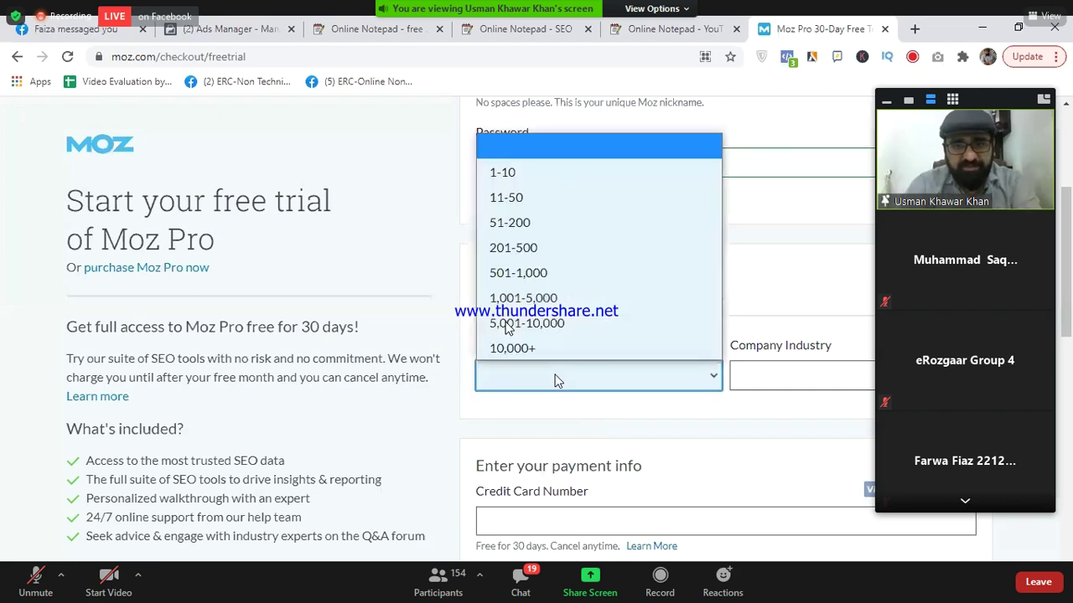
pyautogui.click(515, 171)
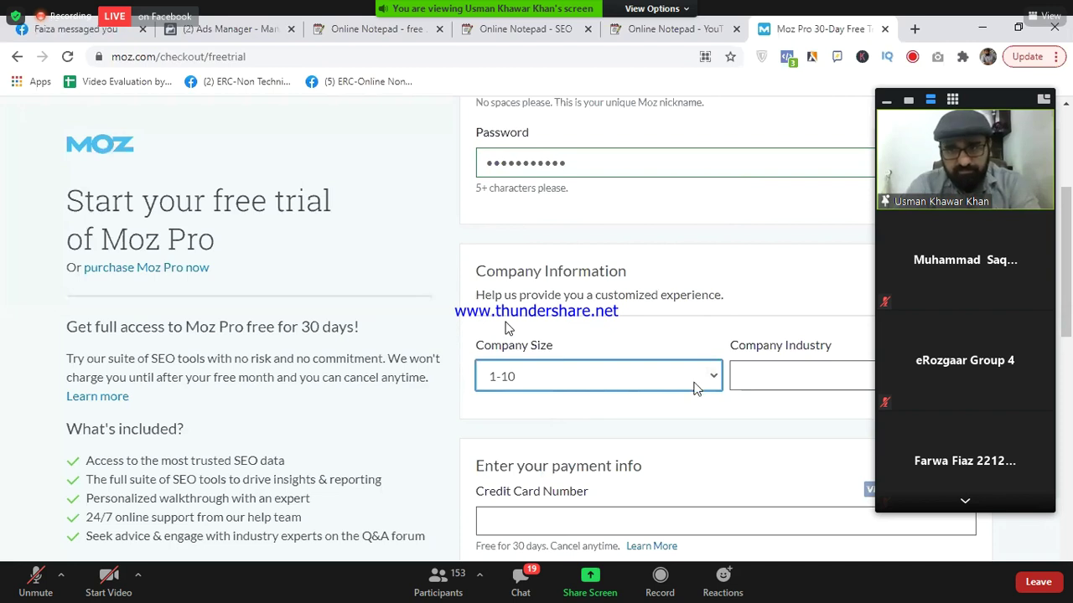
pyautogui.click(773, 368)
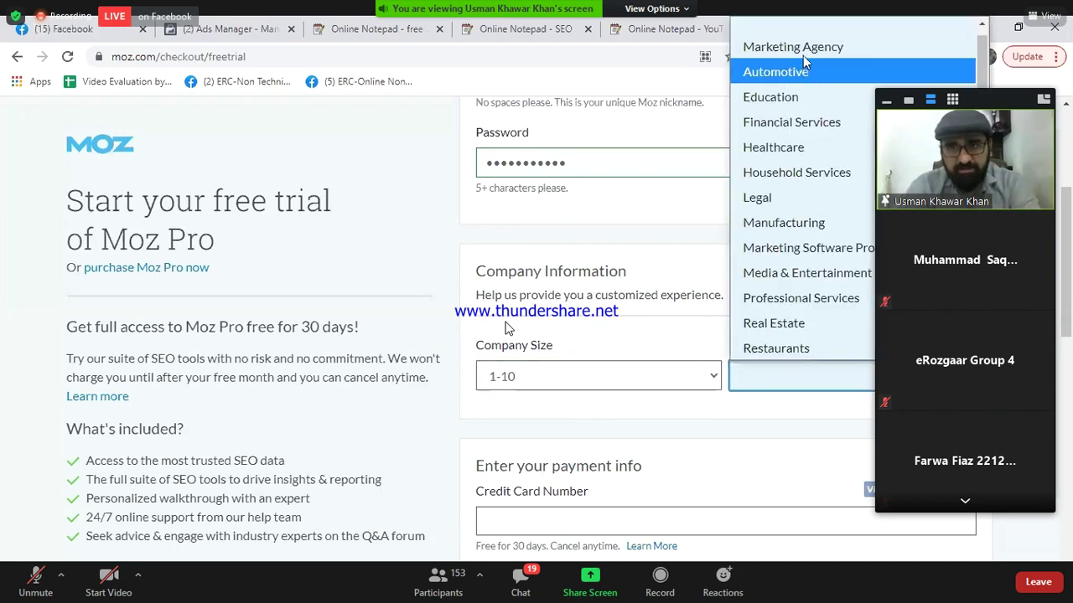
pyautogui.click(806, 59)
pyautogui.click(505, 328)
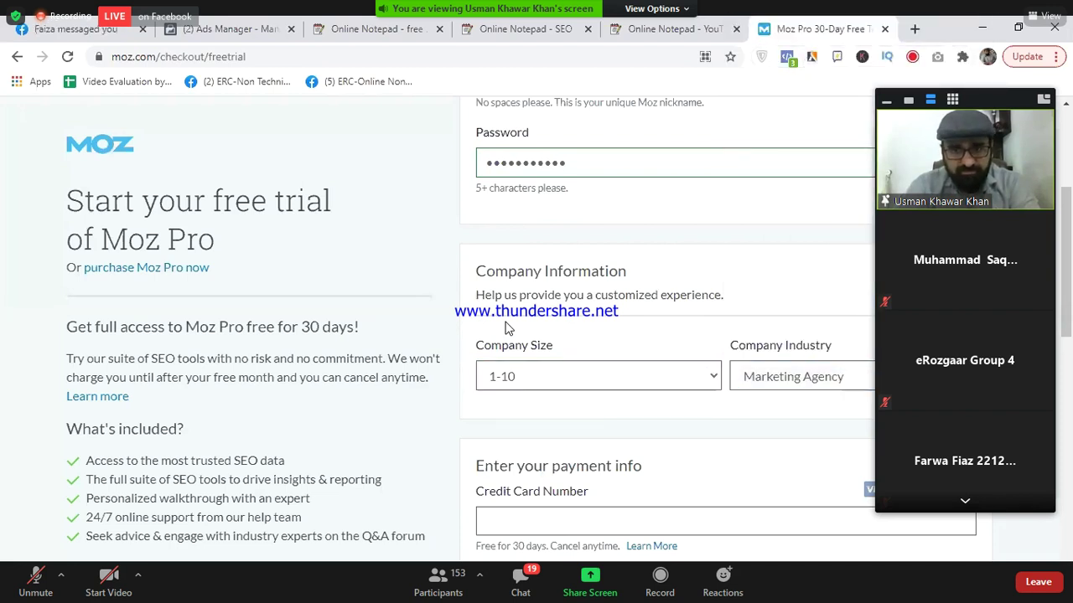
pyautogui.scroll(-2, 505, 328)
pyautogui.scroll(-1, 505, 329)
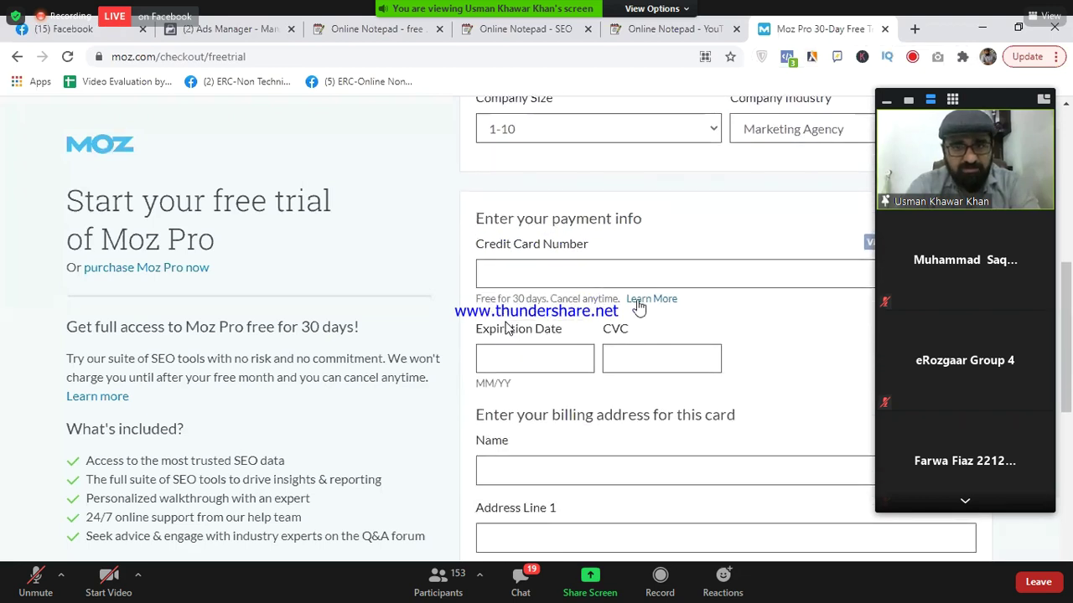
pyautogui.click(609, 270)
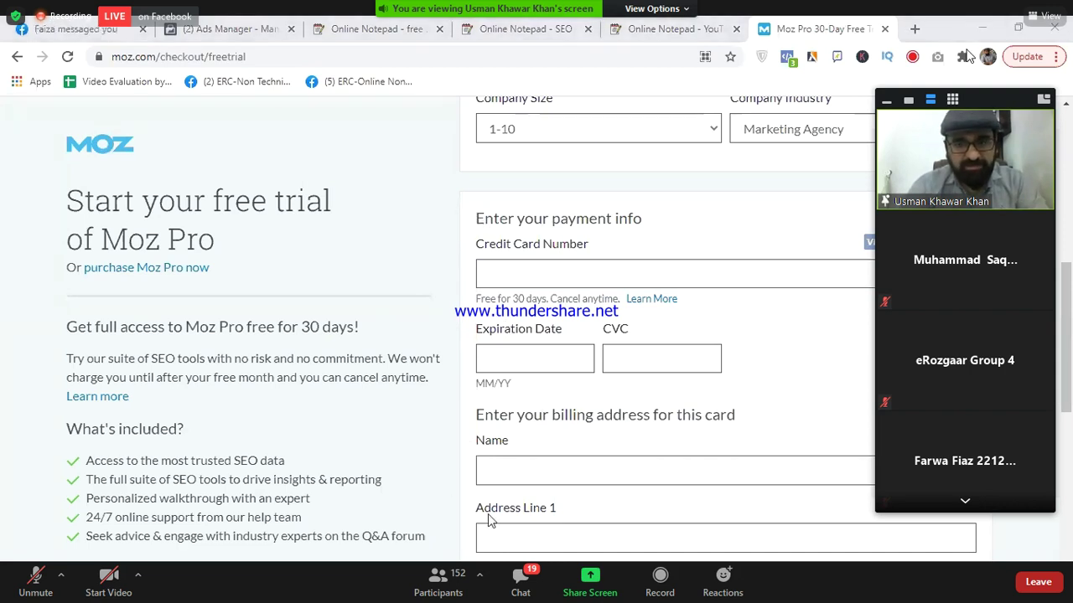
pyautogui.click(887, 102)
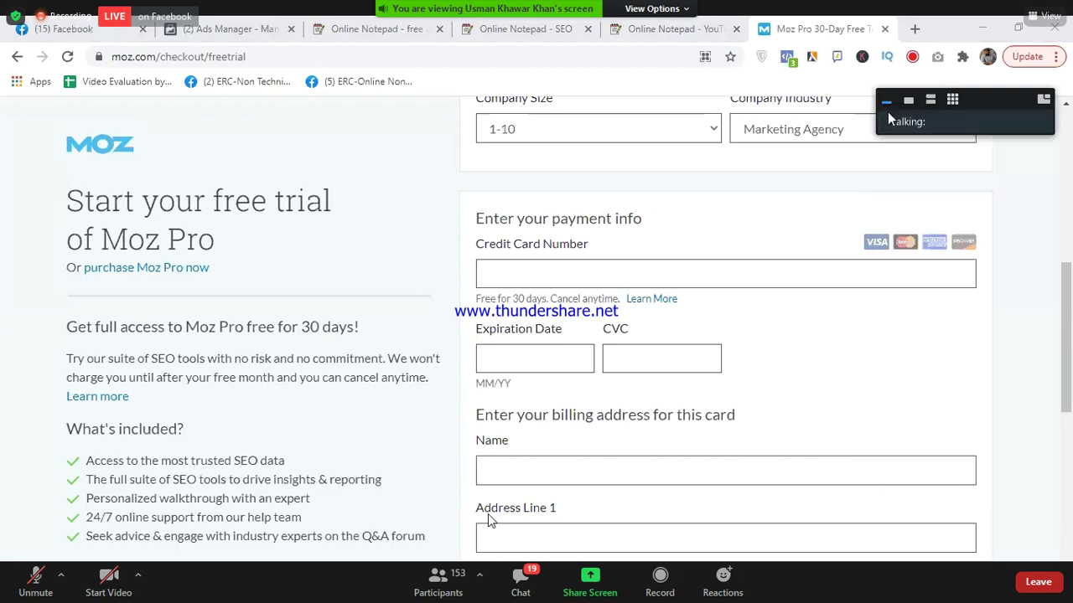
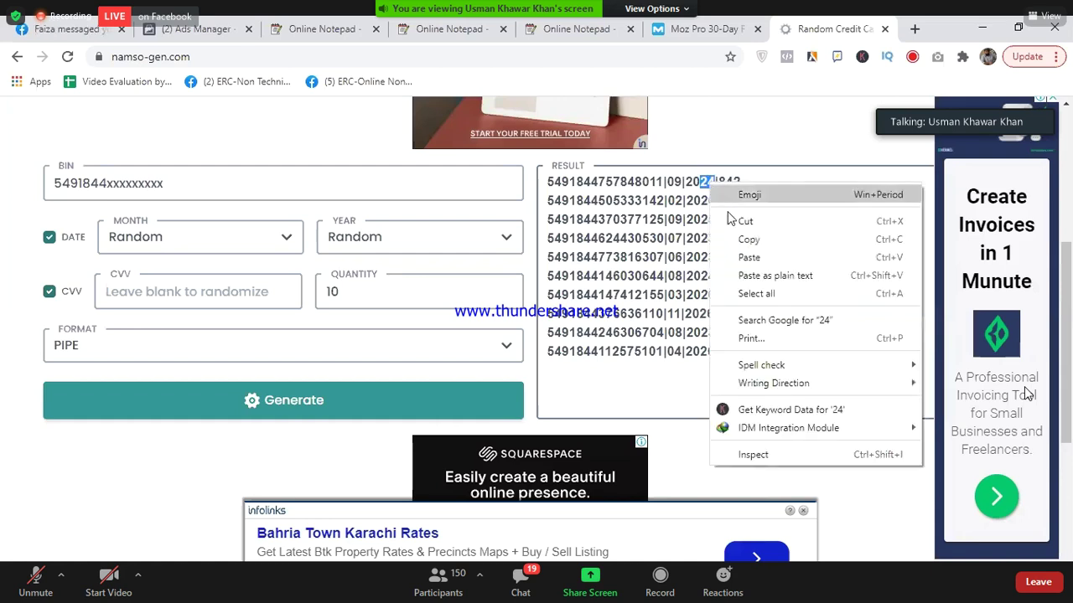
# Copy just the '24' from the first card's 2024 expiry year, then return to the Moz Pro tab
pyautogui.click(715, 225)
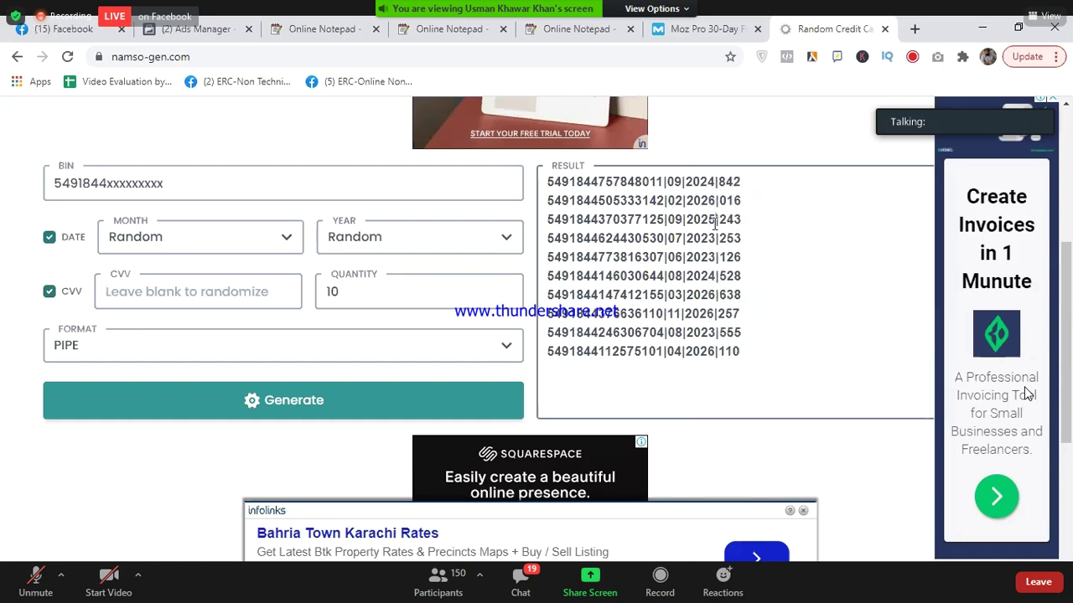
pyautogui.doubleClick(675, 183)
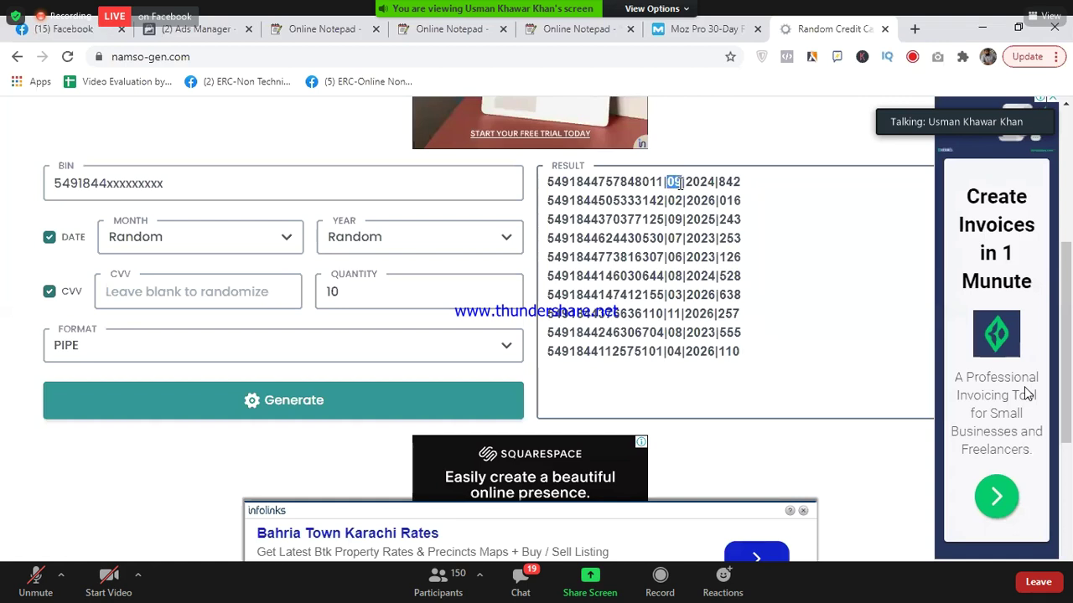
pyautogui.moveTo(686, 183); pyautogui.dragTo(716, 183)
pyautogui.click(714, 184)
pyautogui.moveTo(689, 181); pyautogui.dragTo(685, 181)
pyautogui.click(696, 182)
pyautogui.moveTo(708, 182); pyautogui.dragTo(713, 183)
pyautogui.rightClick(712, 185)
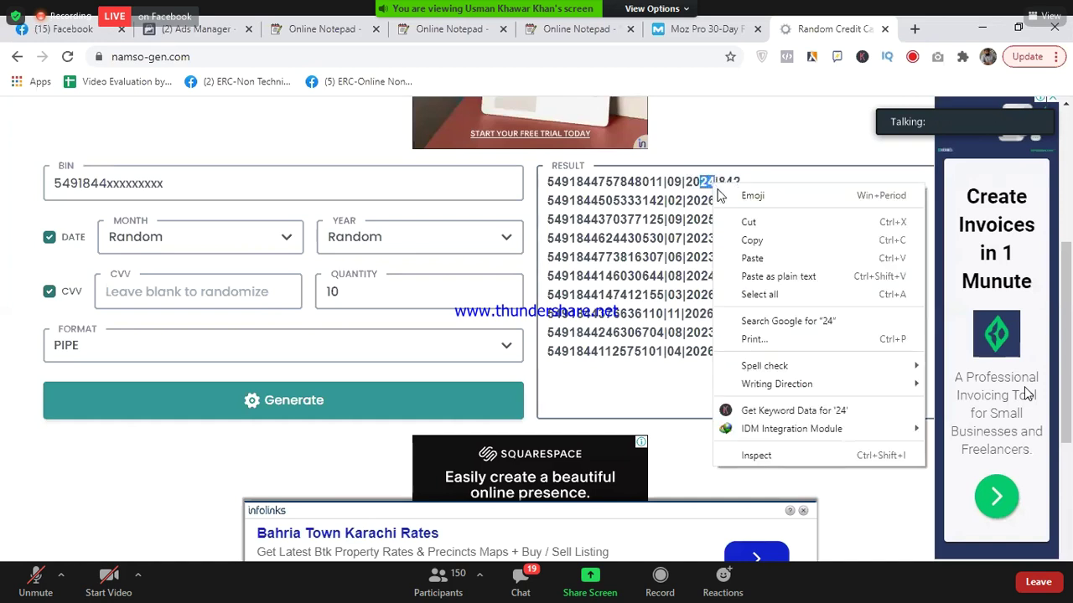
pyautogui.click(748, 241)
pyautogui.click(698, 26)
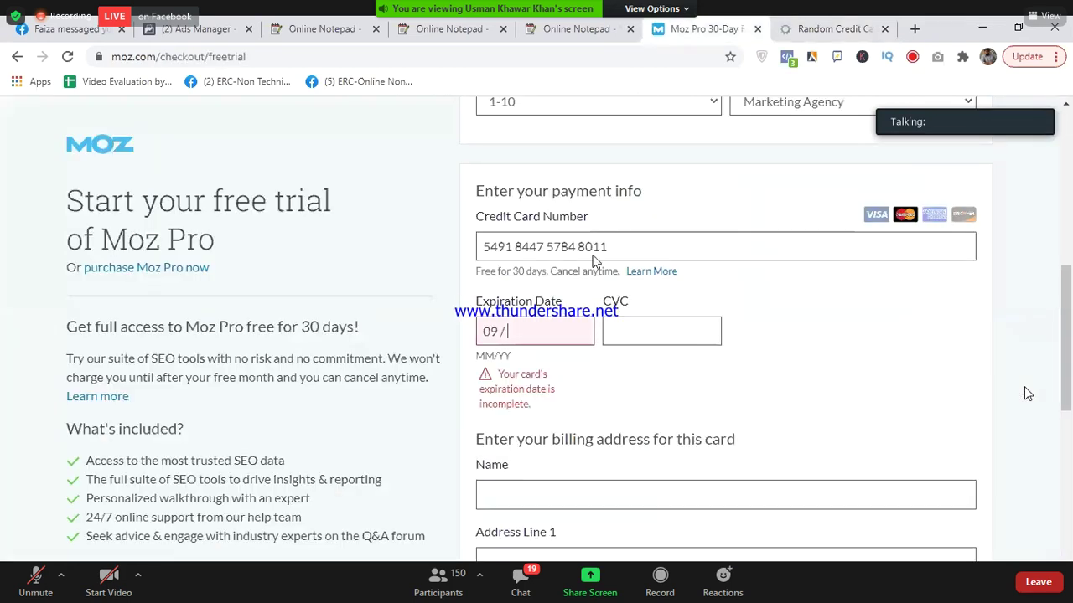
# Paste 24 so the expiration date reads 09 / 24, then go back to namso-gen results
pyautogui.hotkey('ctrl', 'v')
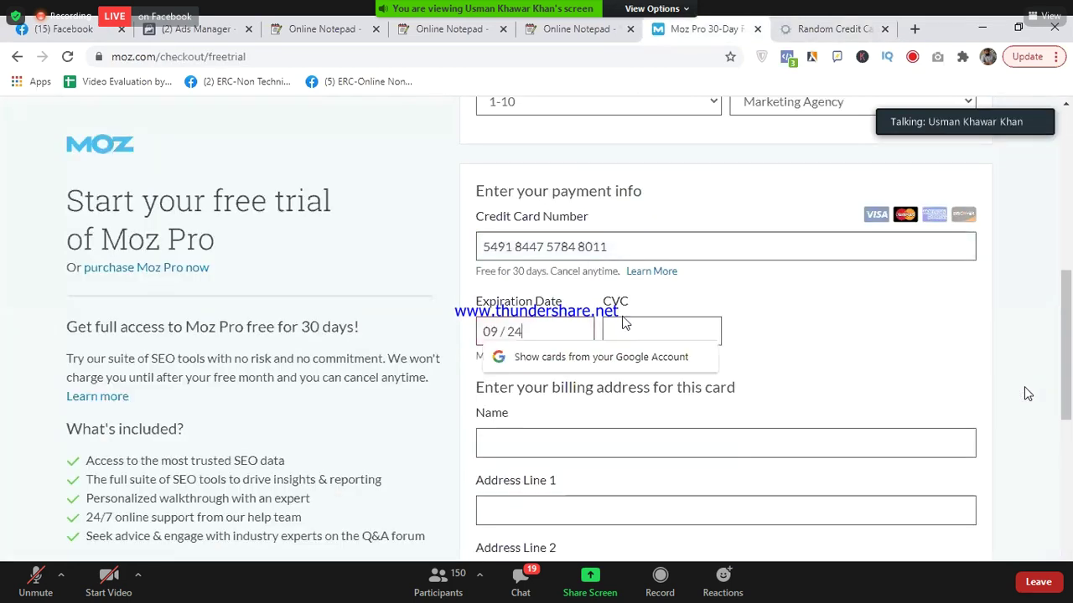
pyautogui.click(623, 326)
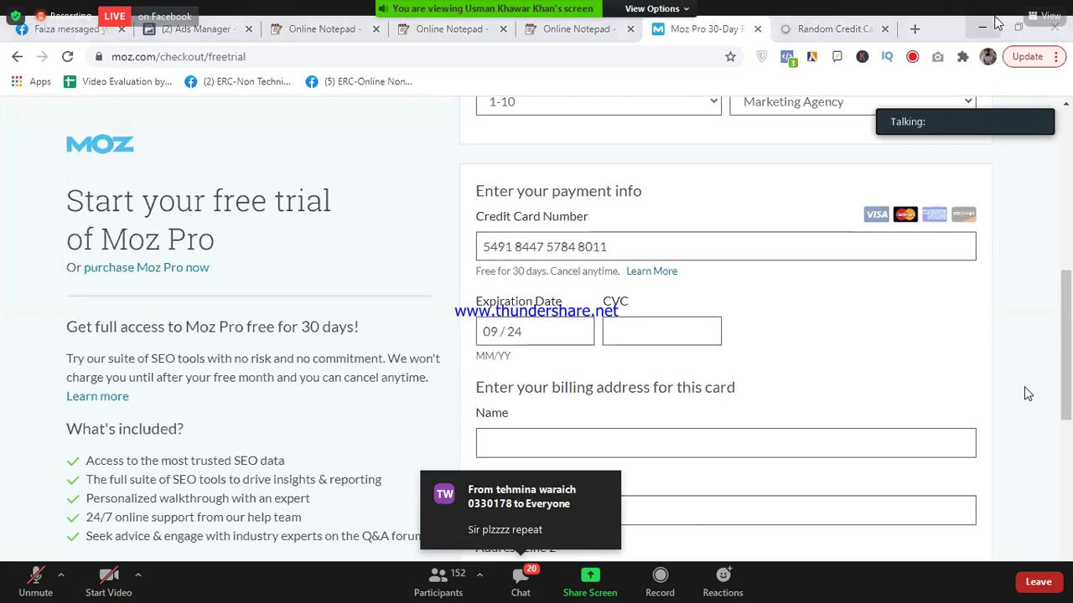
pyautogui.click(832, 25)
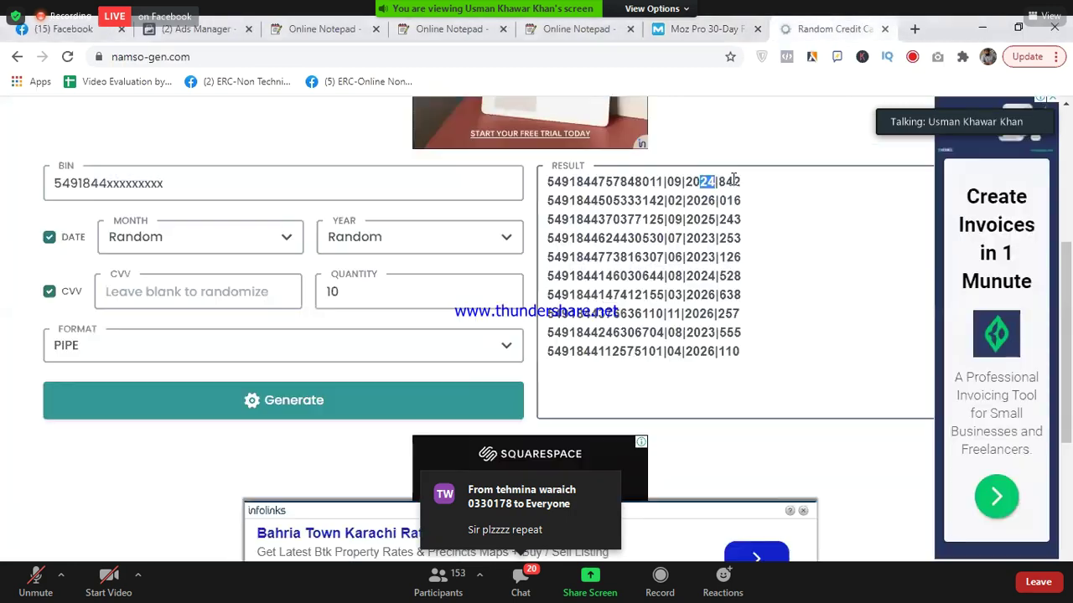
# Select the three-digit CVV after the final pipe in the first generated card line
pyautogui.click(721, 181)
pyautogui.moveTo(721, 182); pyautogui.dragTo(741, 183)
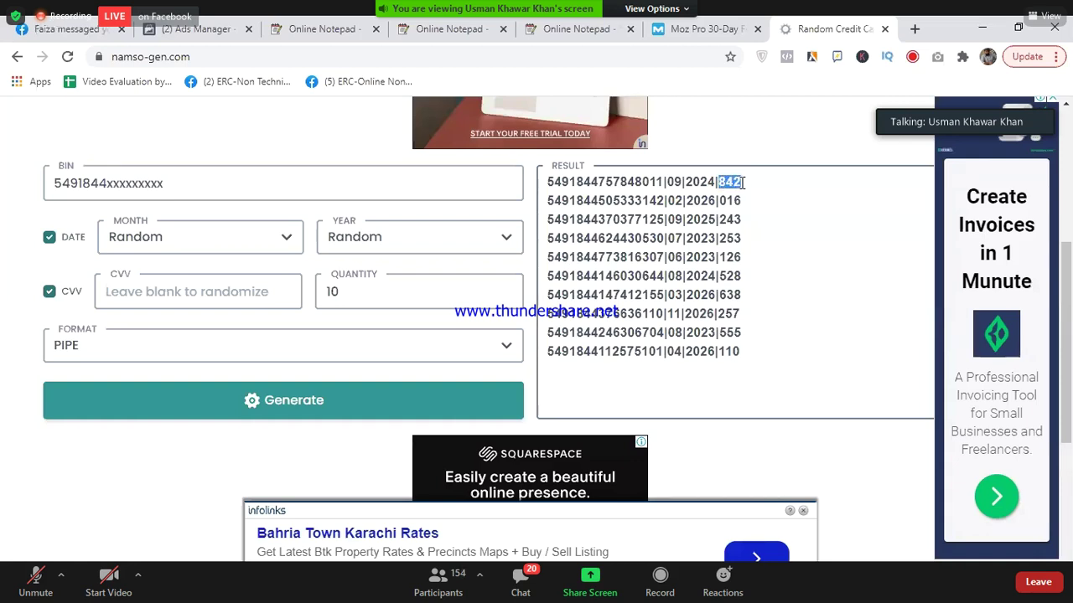
# View the Zoom participant list of 155 attendees, then minimize that window
pyautogui.click(461, 590)
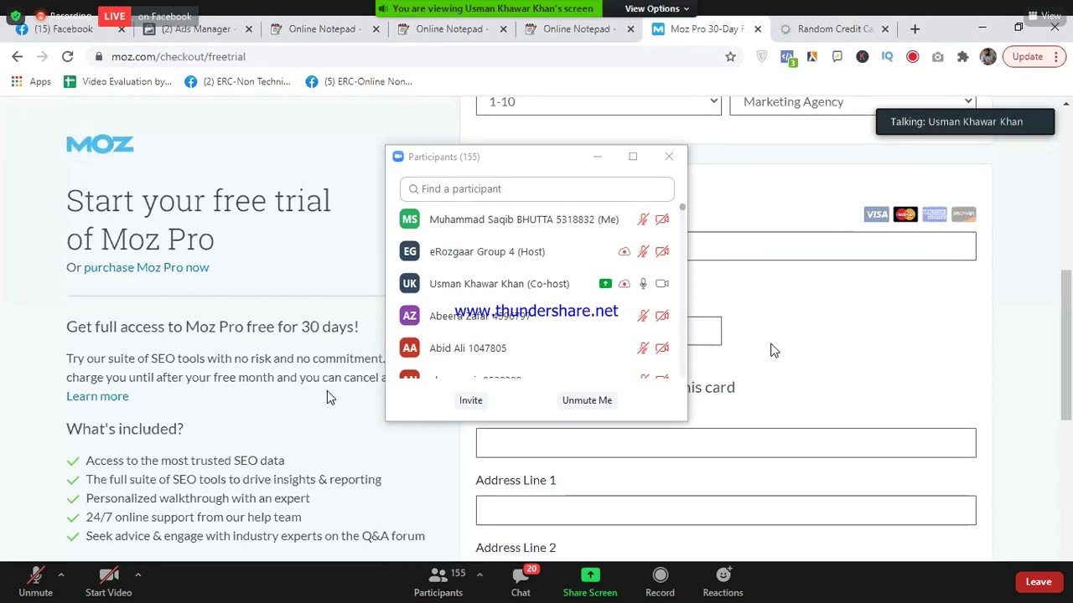
pyautogui.click(597, 157)
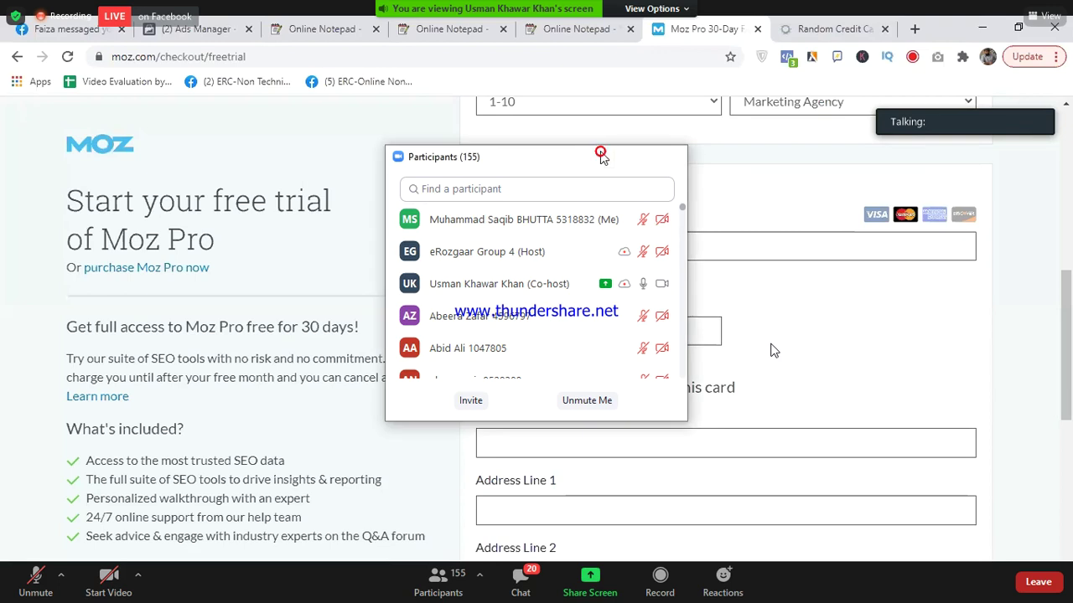
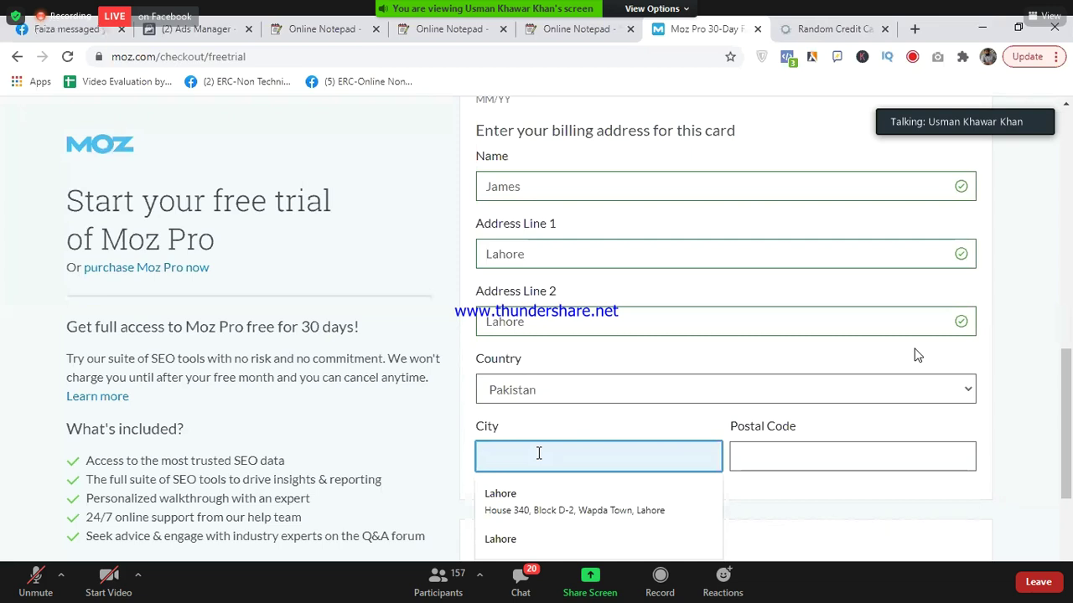
# Enter Lahore as the billing city and 54000 as the postal code, then review the checkout
pyautogui.write('Lahore')
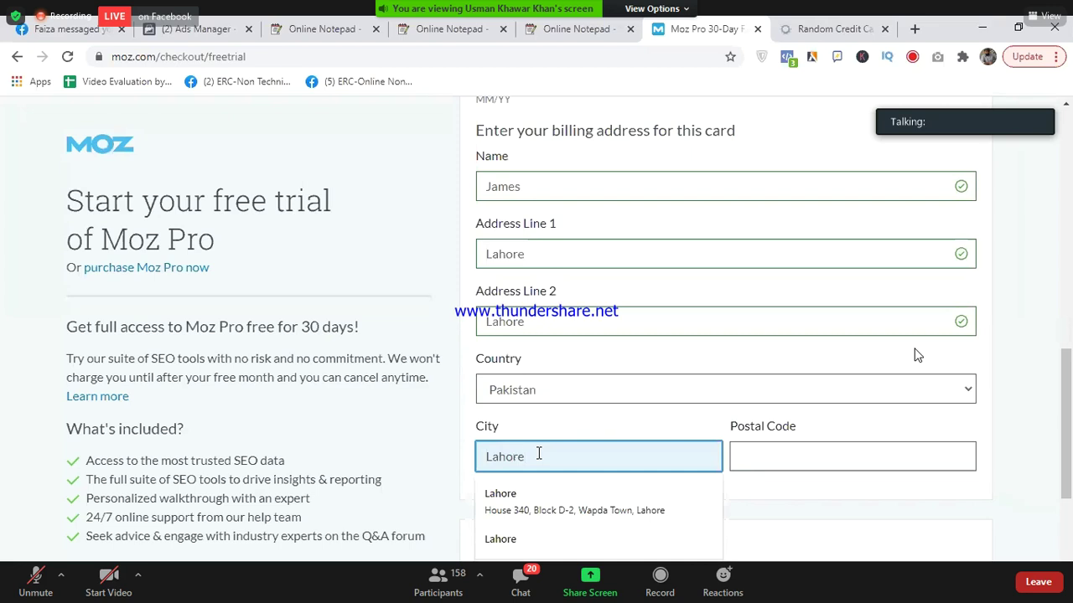
pyautogui.press('Tab')
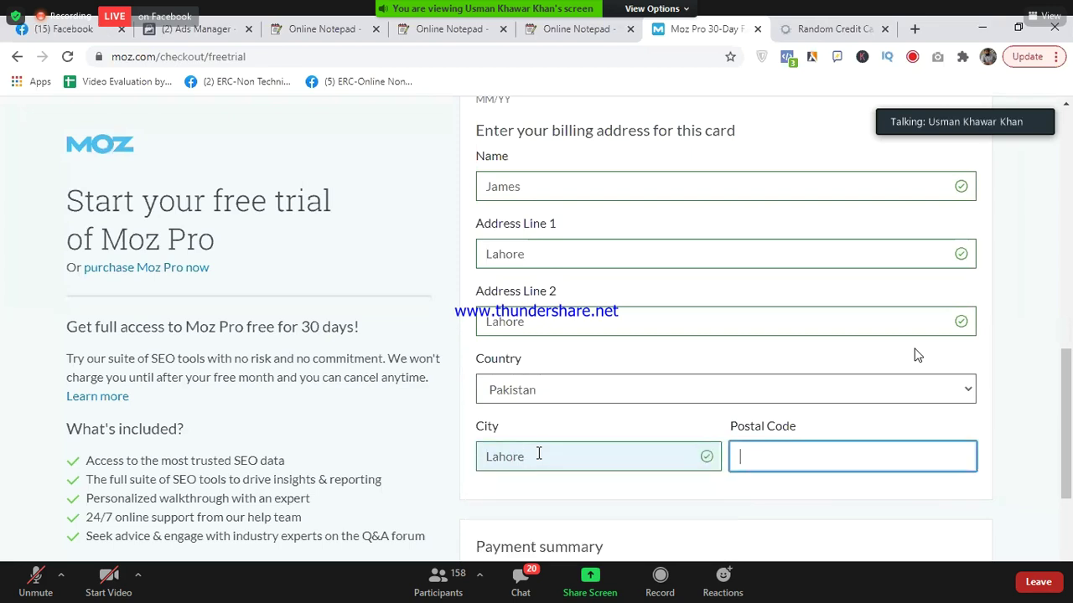
pyautogui.write('54')
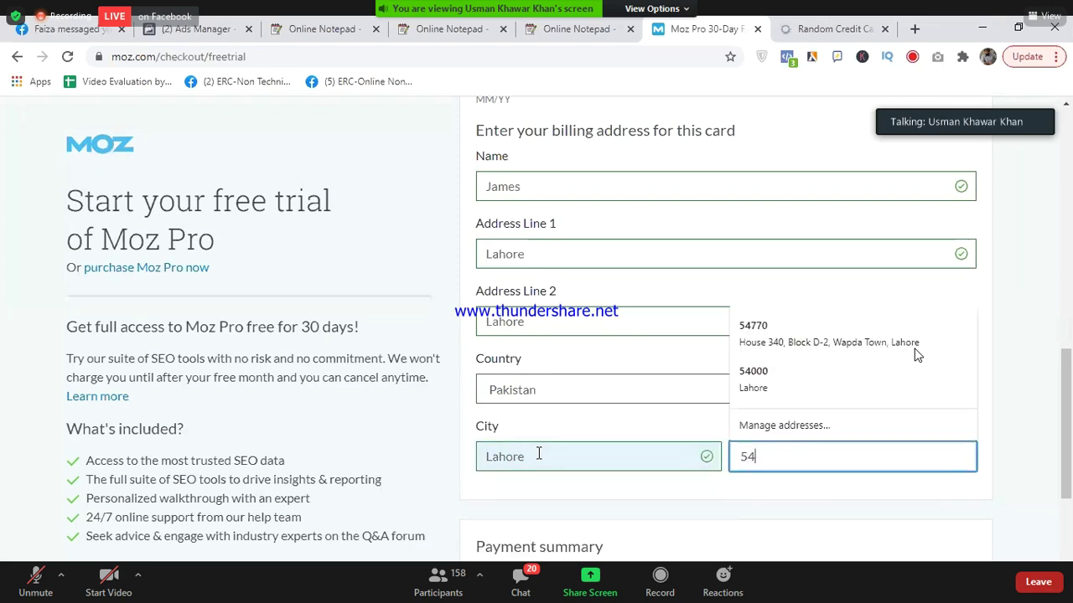
pyautogui.write('000')
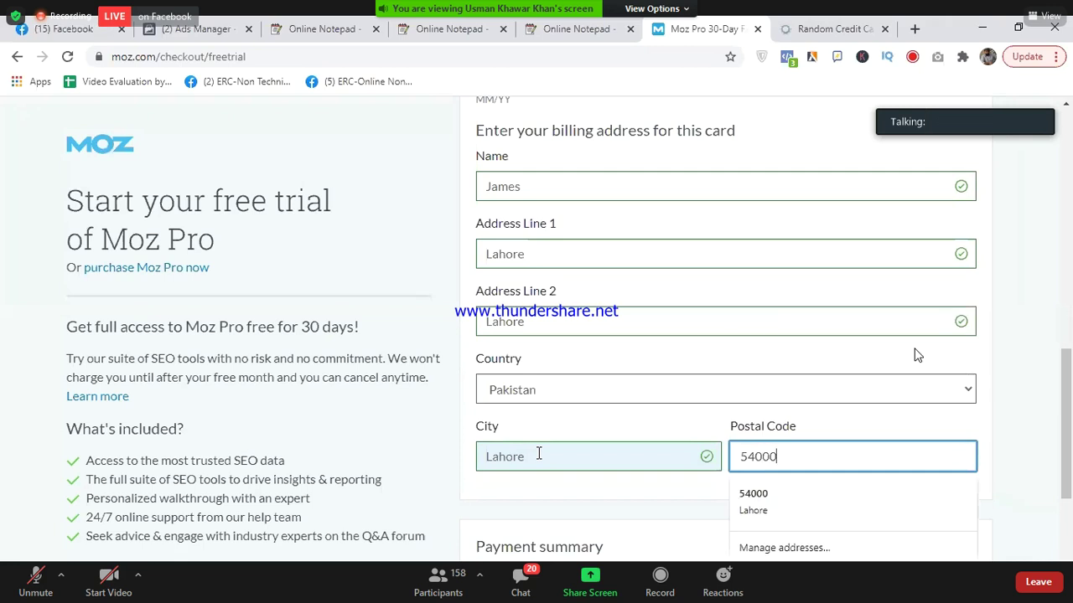
pyautogui.click(1039, 440)
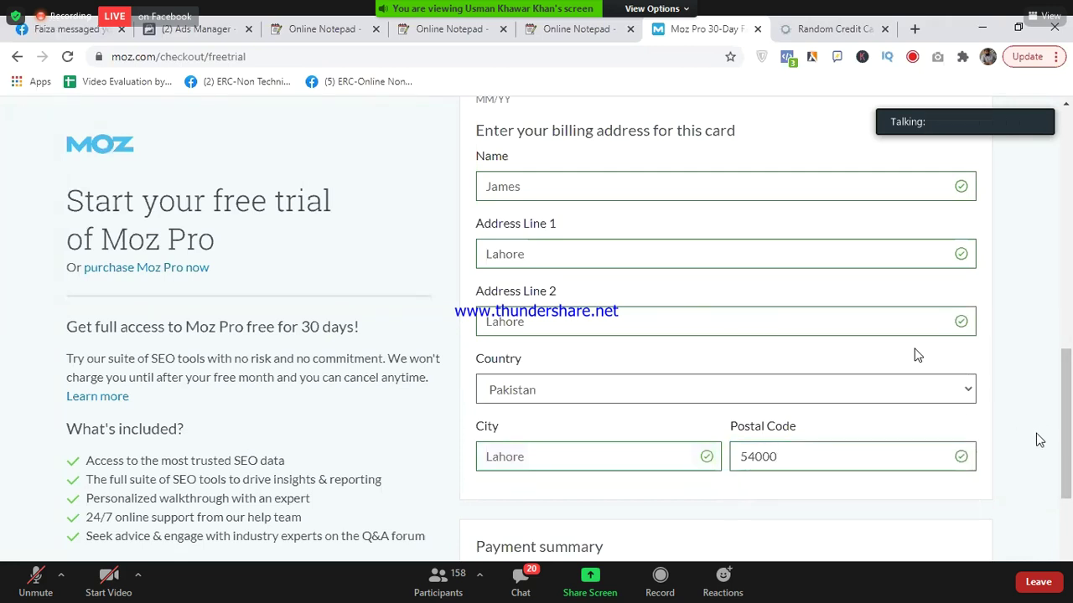
pyautogui.scroll(-1, 1039, 440)
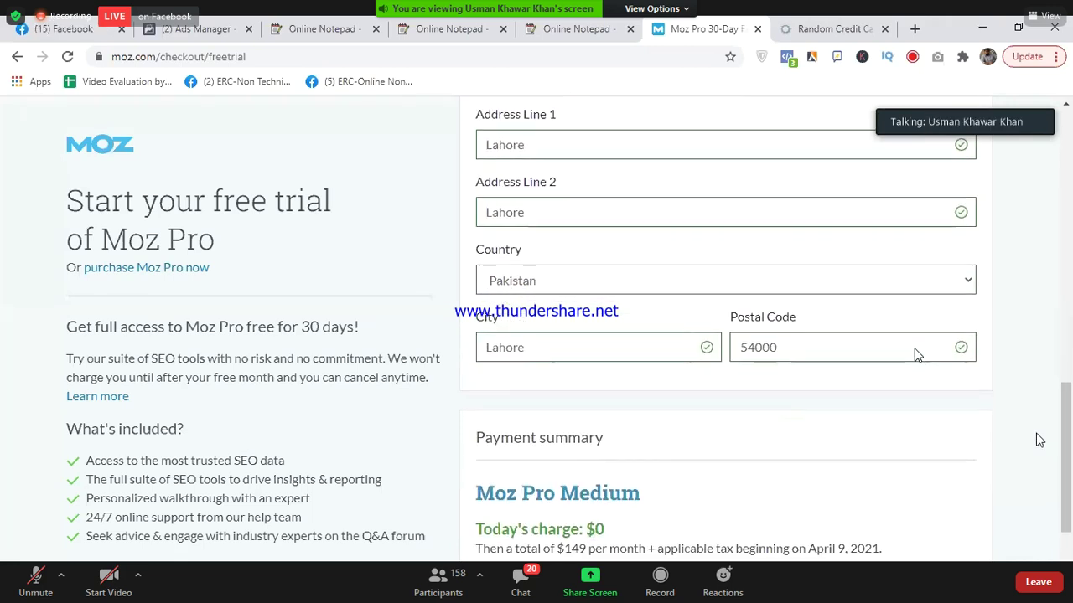
pyautogui.scroll(-2, 1039, 440)
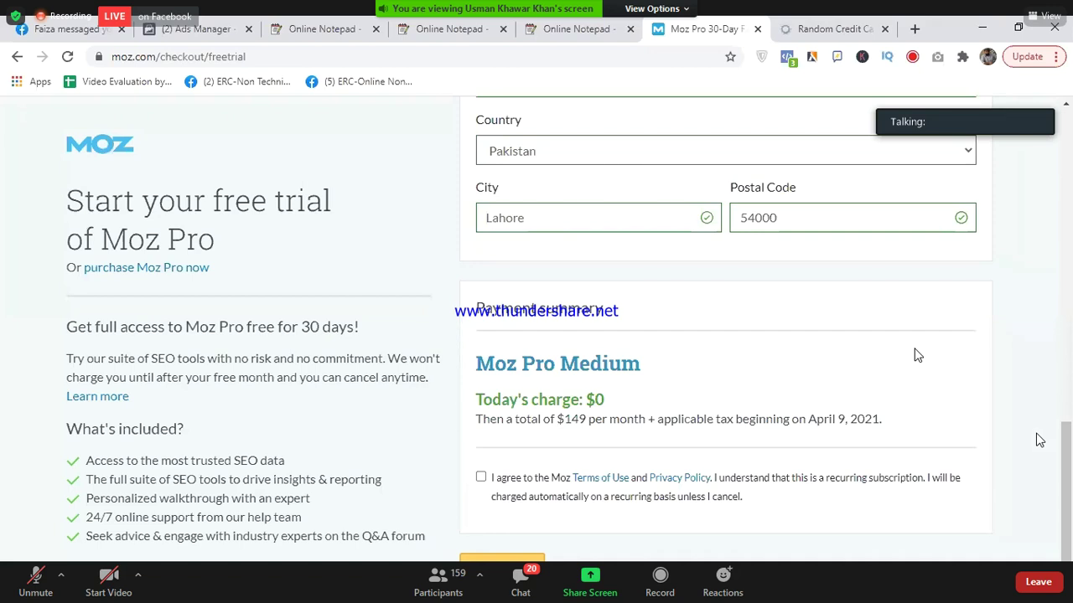
pyautogui.scroll(5, 918, 356)
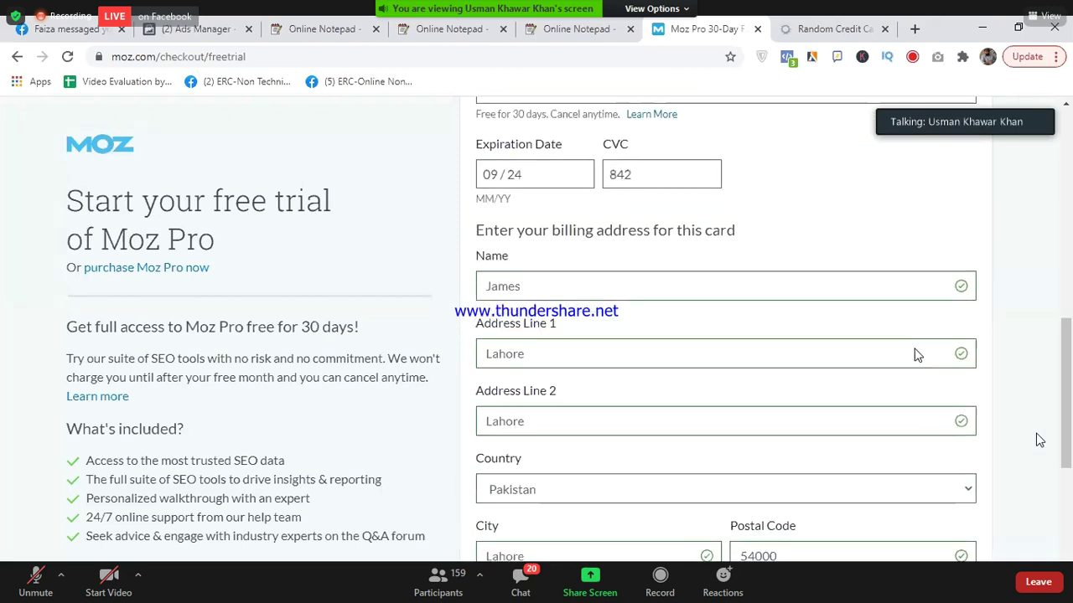
pyautogui.scroll(-3, 1037, 438)
pyautogui.click(797, 388)
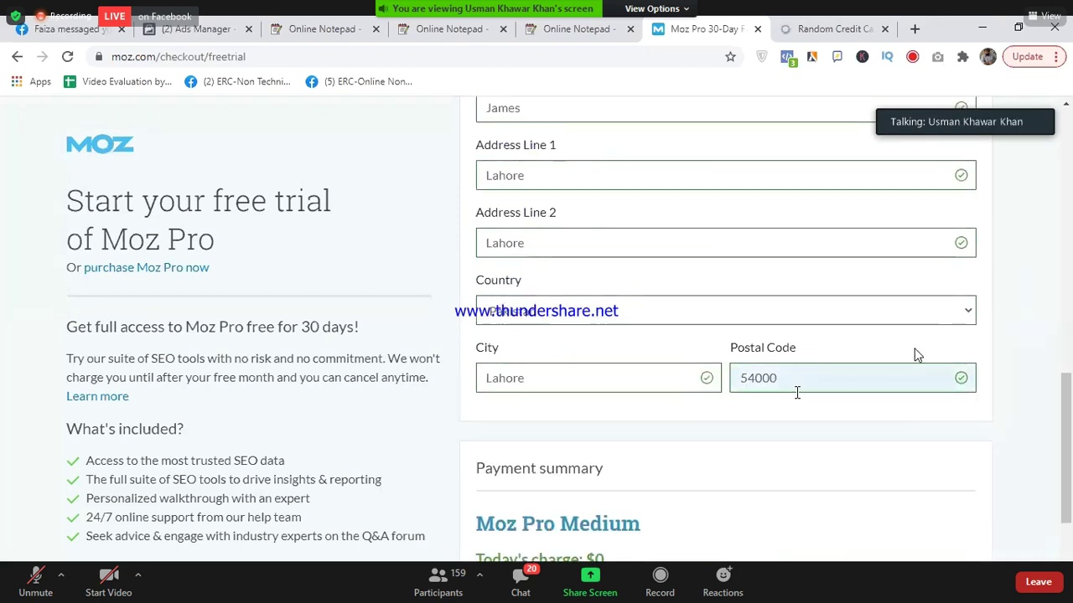
pyautogui.click(1005, 410)
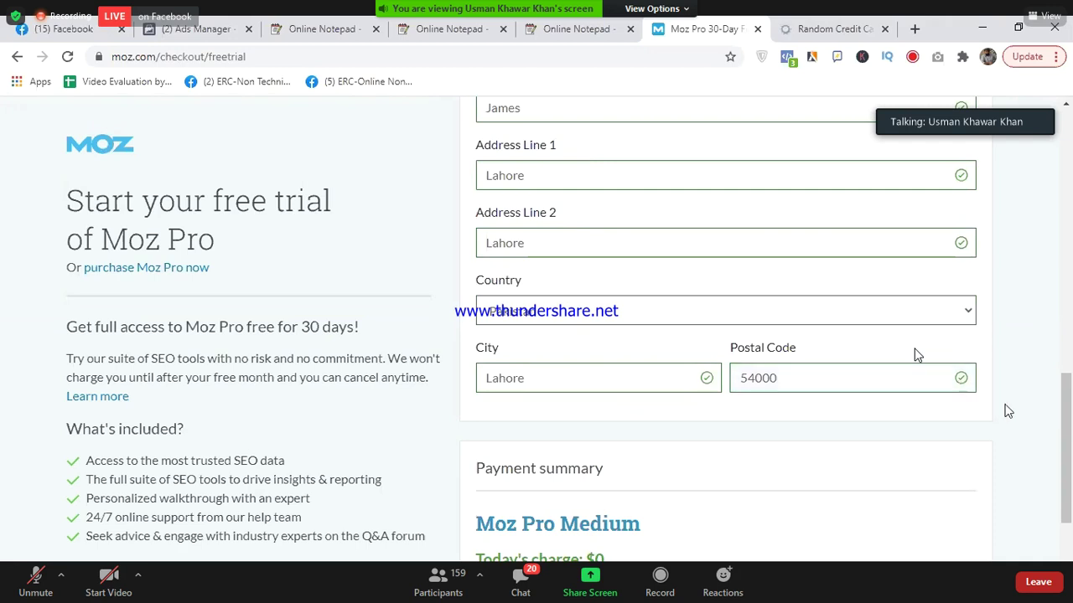
pyautogui.scroll(-1, 1008, 411)
pyautogui.scroll(-1, 1008, 411)
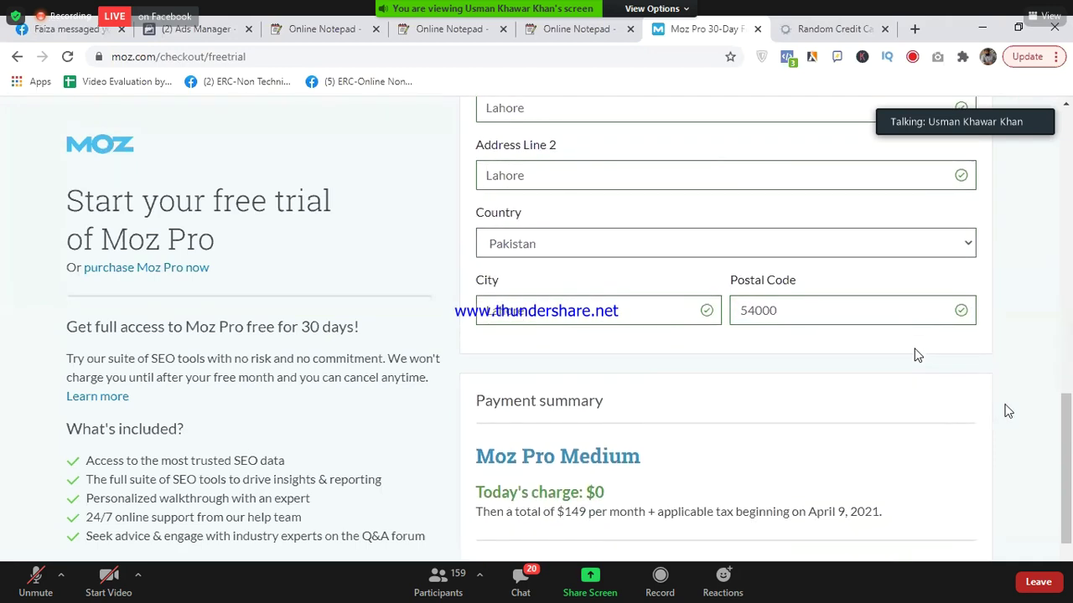
# Scroll down the checkout form toward the terms checkbox and Start my free trial button
pyautogui.scroll(-2, 616, 402)
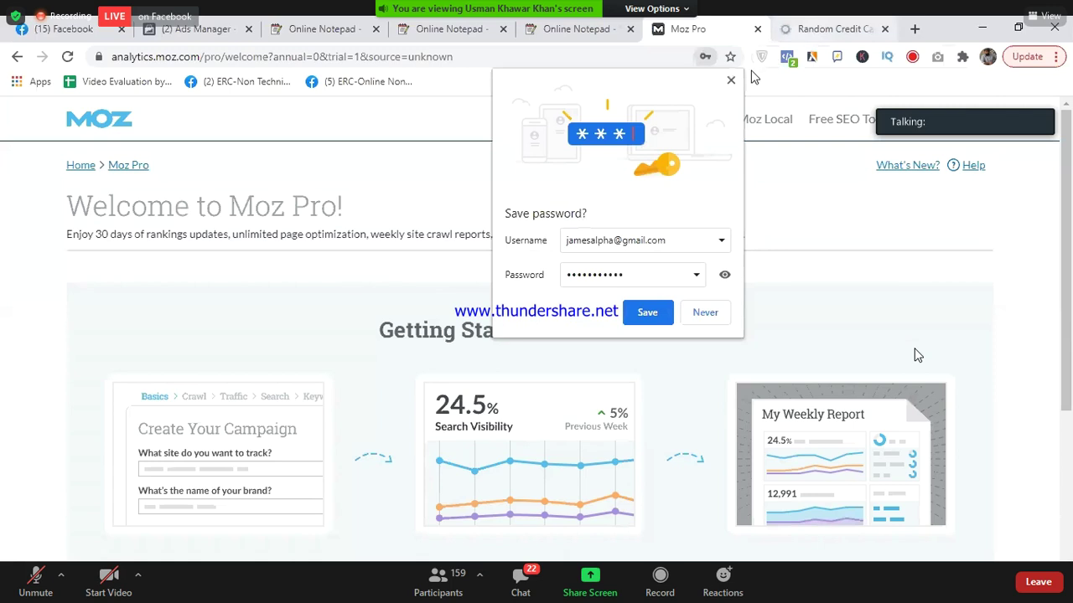
# Highlight 'Moz Pro' in the Welcome heading, then clear the highlight and the save-password prompt
pyautogui.moveTo(230, 206); pyautogui.dragTo(333, 211)
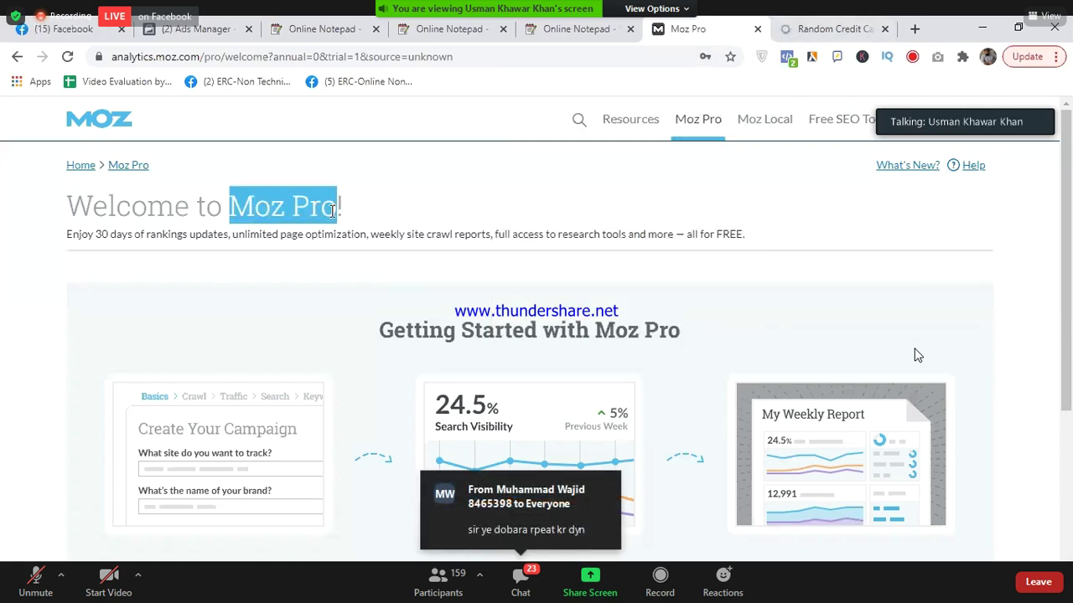
pyautogui.click(333, 211)
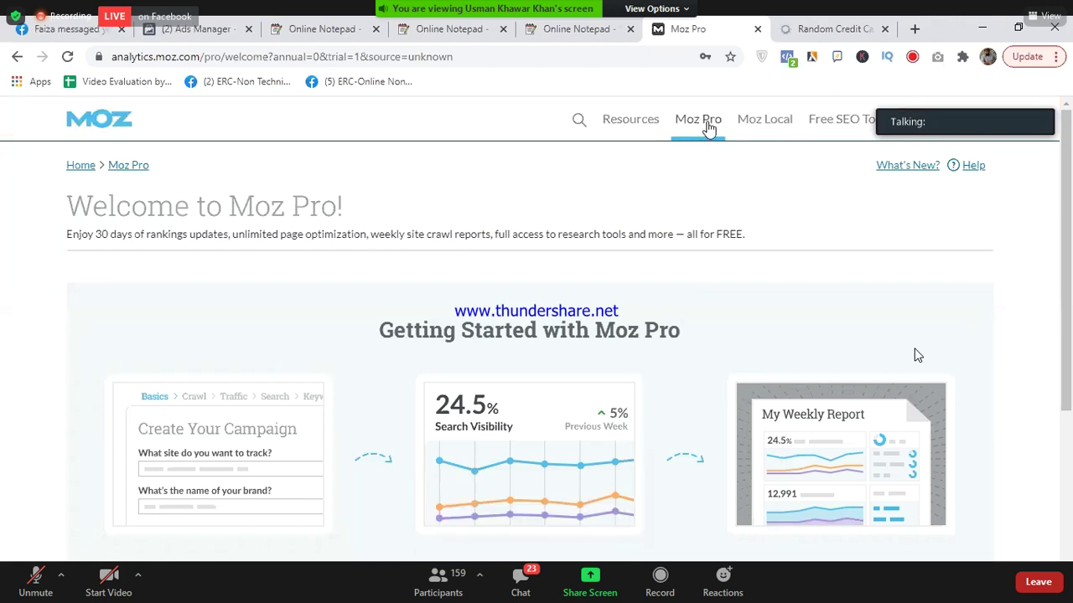
pyautogui.moveTo(709, 128)
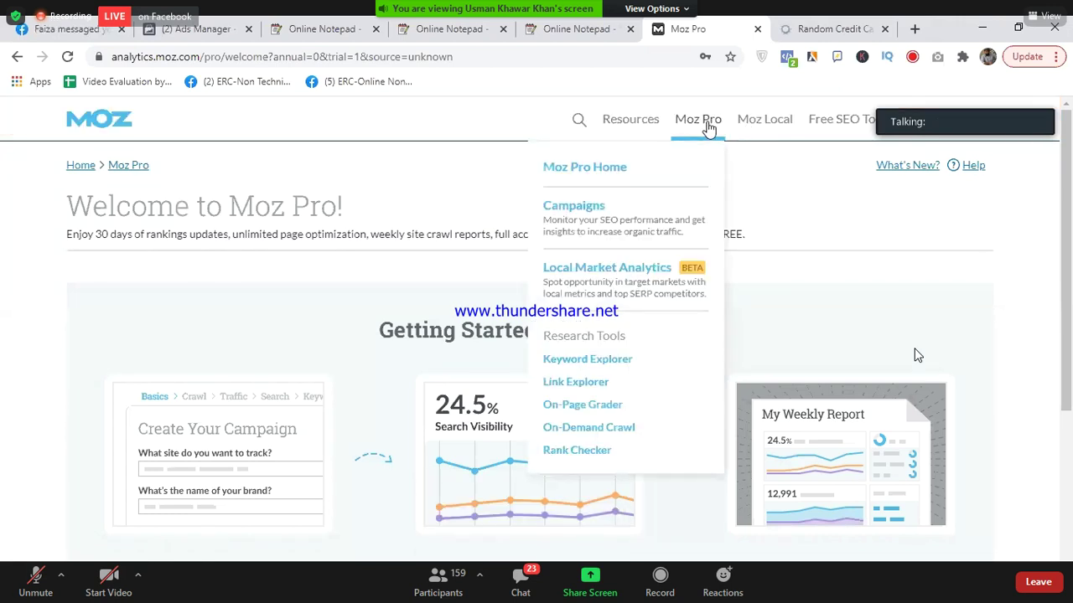
# Go to Moz Pro Home and highlight the '29 days left in your free trial' notice
pyautogui.click(589, 168)
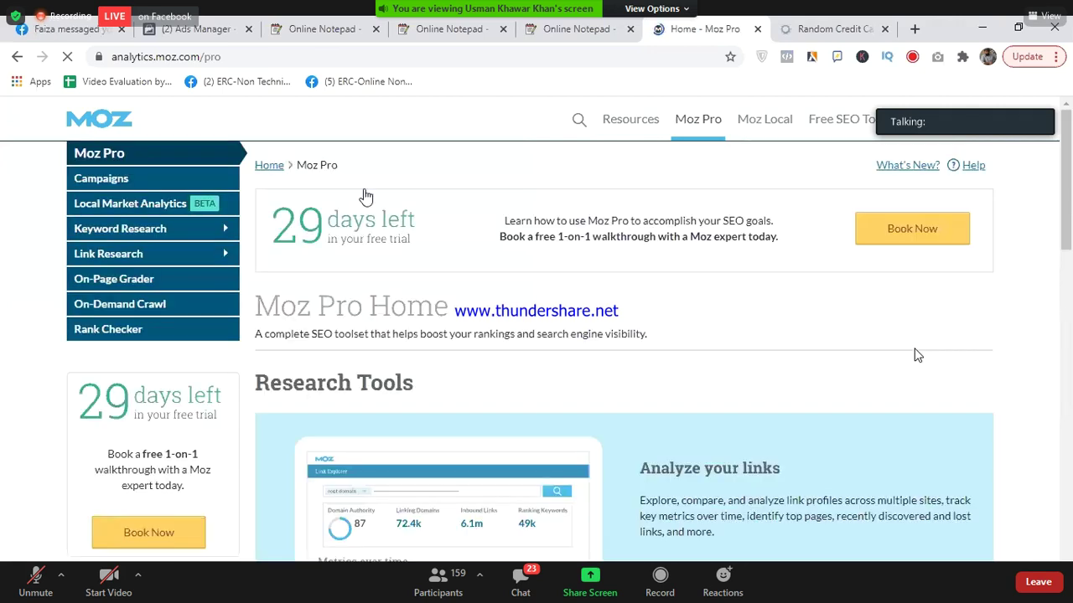
pyautogui.moveTo(275, 235); pyautogui.dragTo(416, 241)
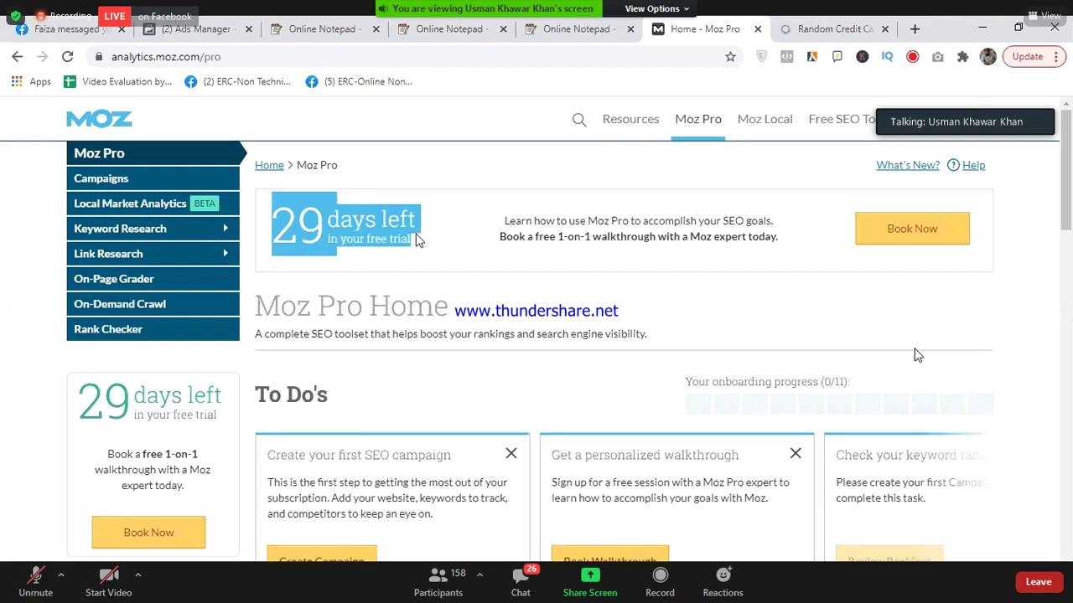
pyautogui.click(5, 300)
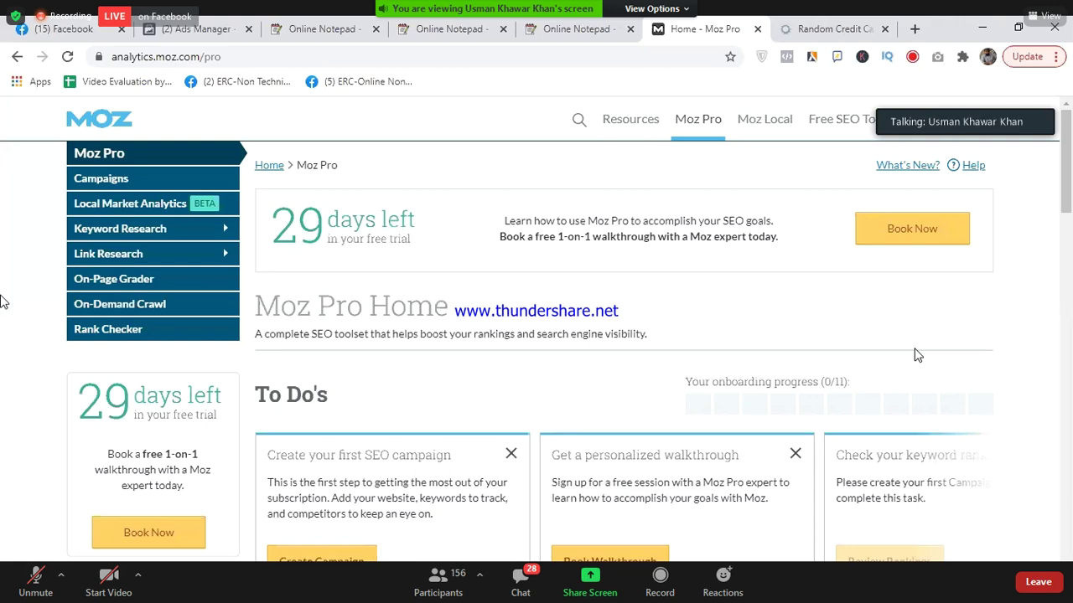
# Highlight the 29-days-left trial notice on Moz Pro Home, then clear the highlight
pyautogui.moveTo(275, 220); pyautogui.dragTo(419, 238)
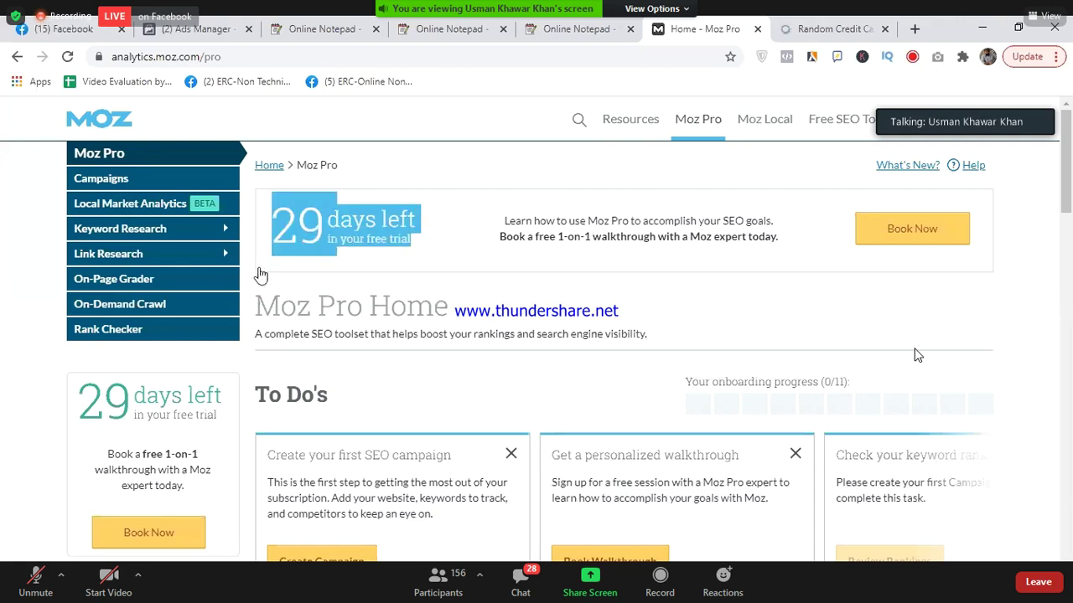
pyautogui.click(46, 295)
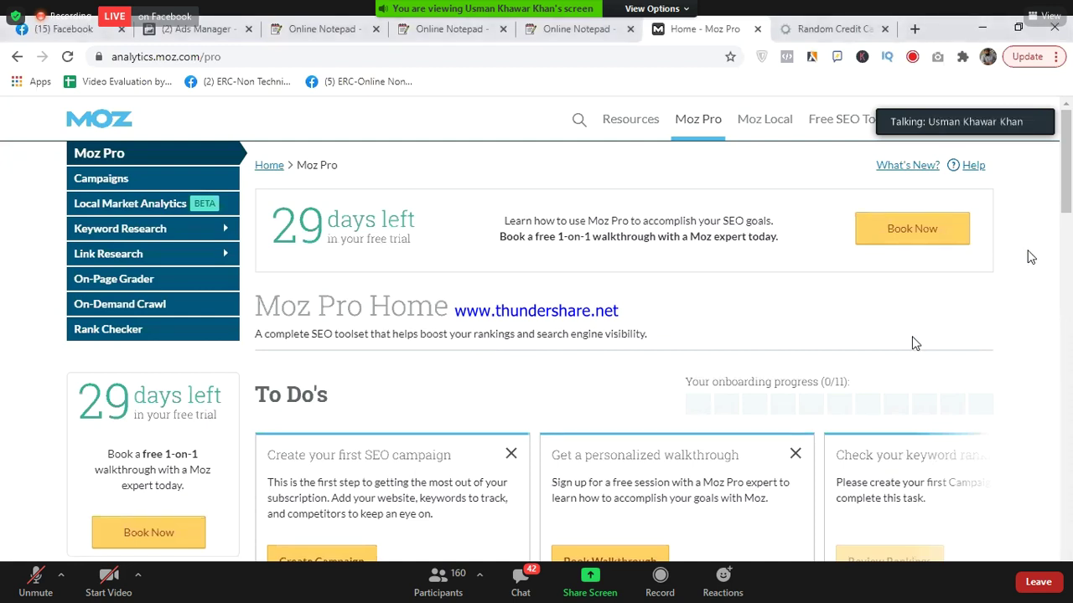
# Exit Zoom full screen, minimize the meeting, and bring Chrome to the front
pyautogui.click(639, 8)
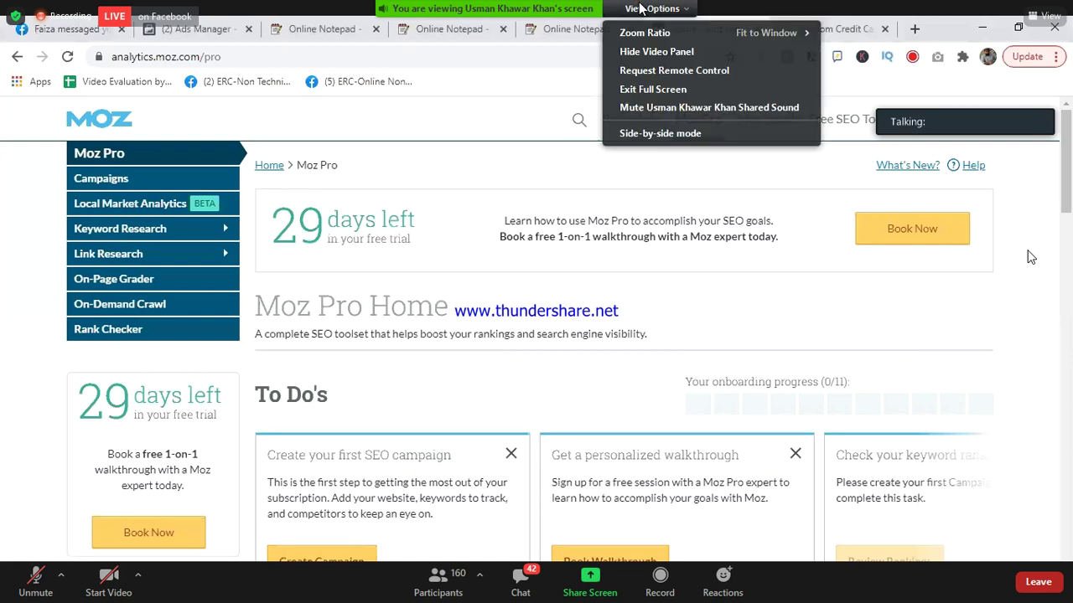
pyautogui.click(650, 89)
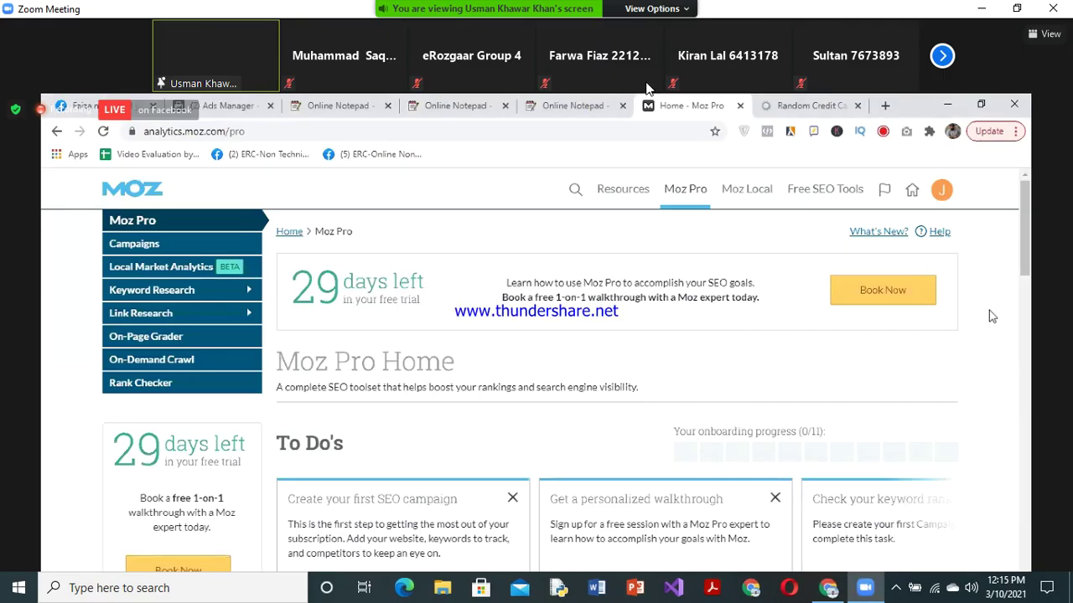
pyautogui.click(984, 9)
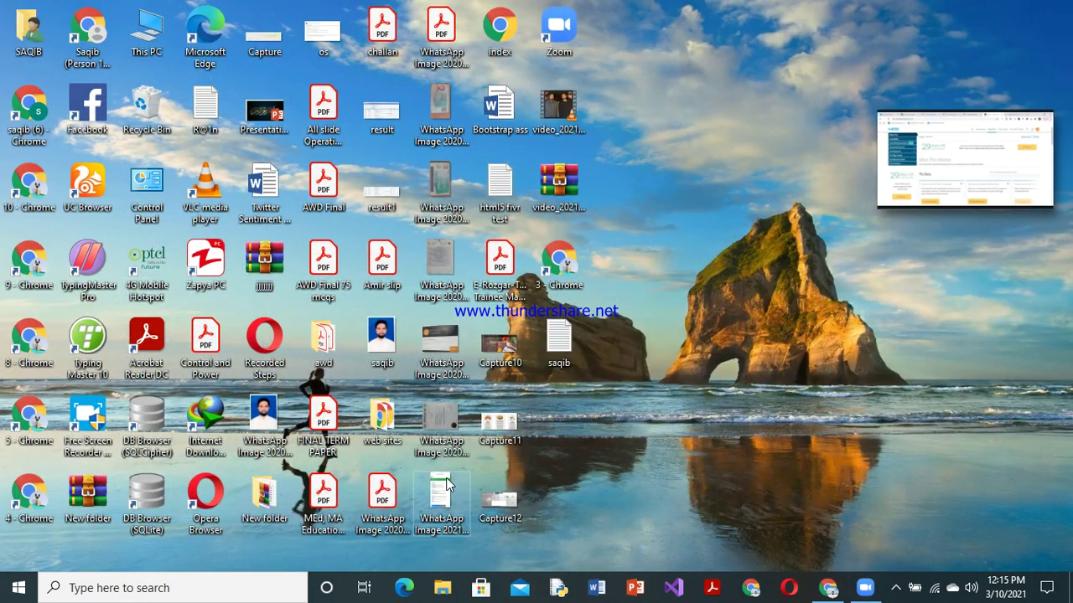
pyautogui.click(827, 588)
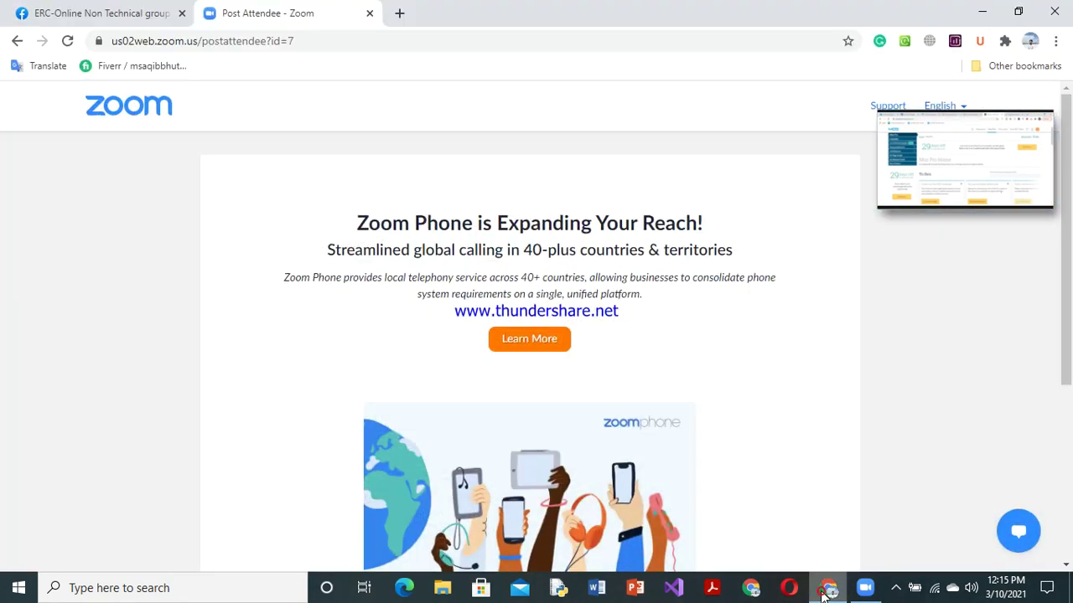
# Load moz.com/checkout/freetrial in a new browser tab
pyautogui.click(397, 15)
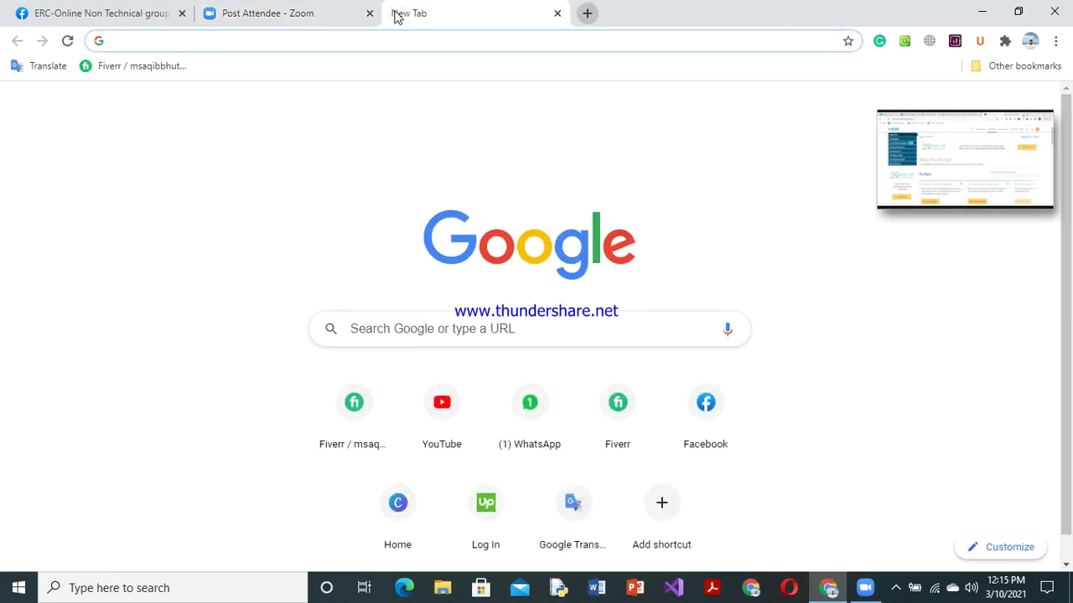
pyautogui.write('moc')
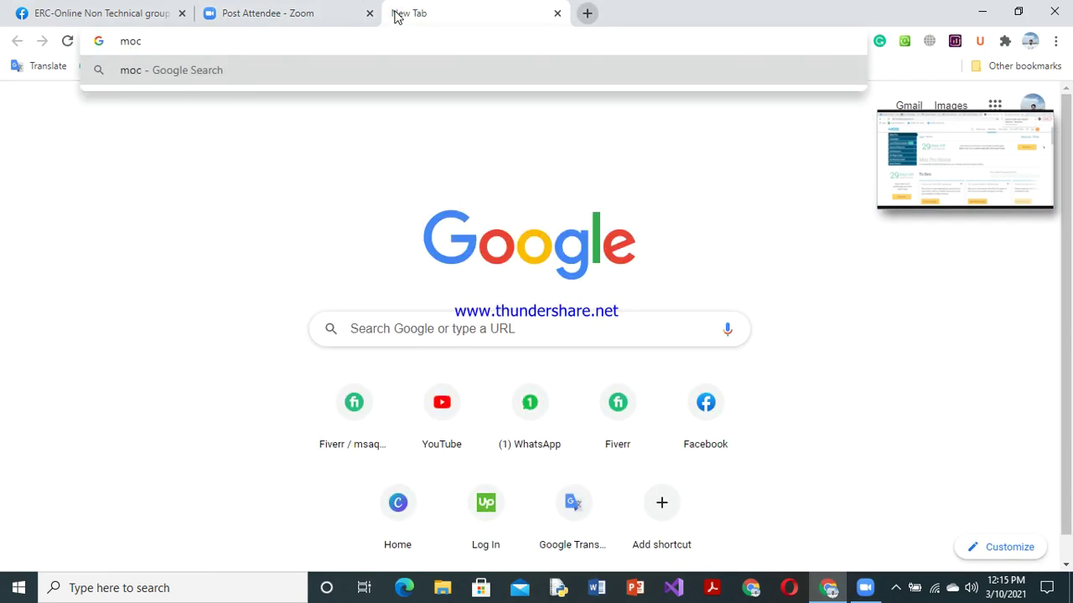
pyautogui.press('BackSpace')
pyautogui.write('z')
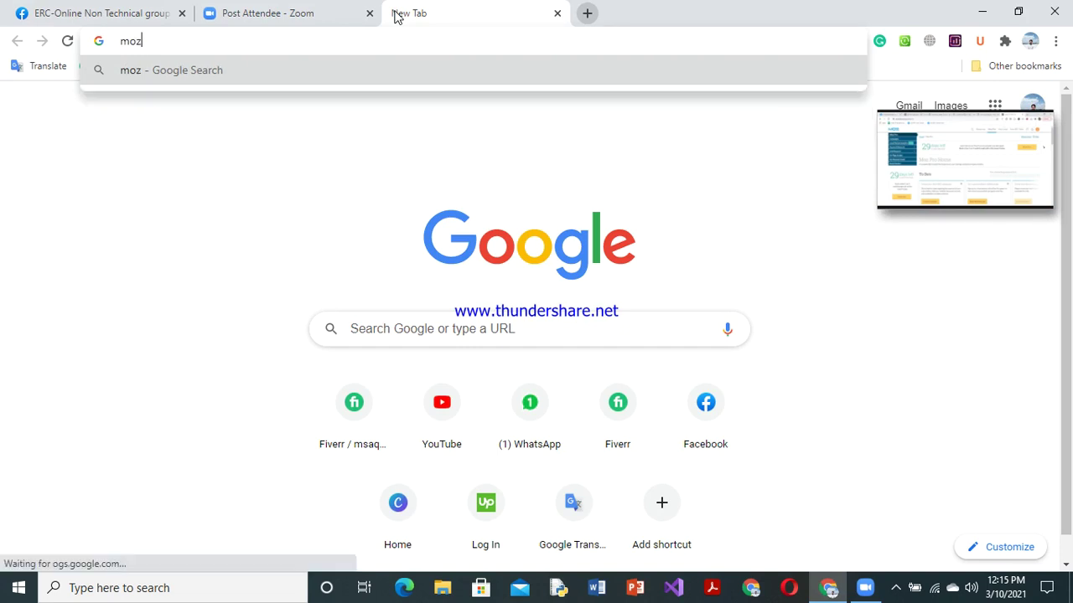
pyautogui.write('.com')
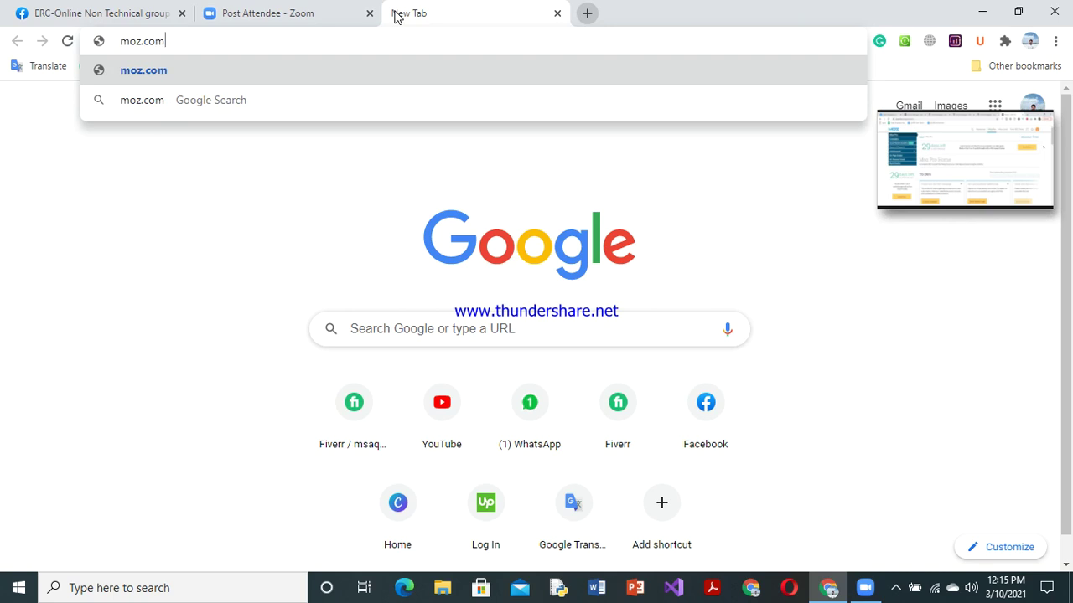
pyautogui.write('/ch')
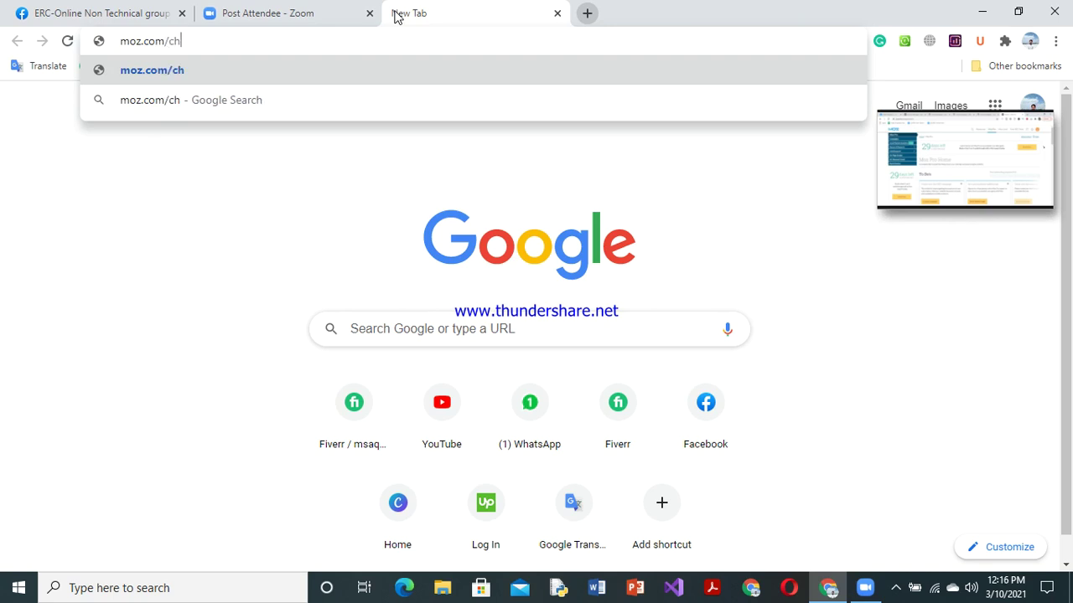
pyautogui.write('eck')
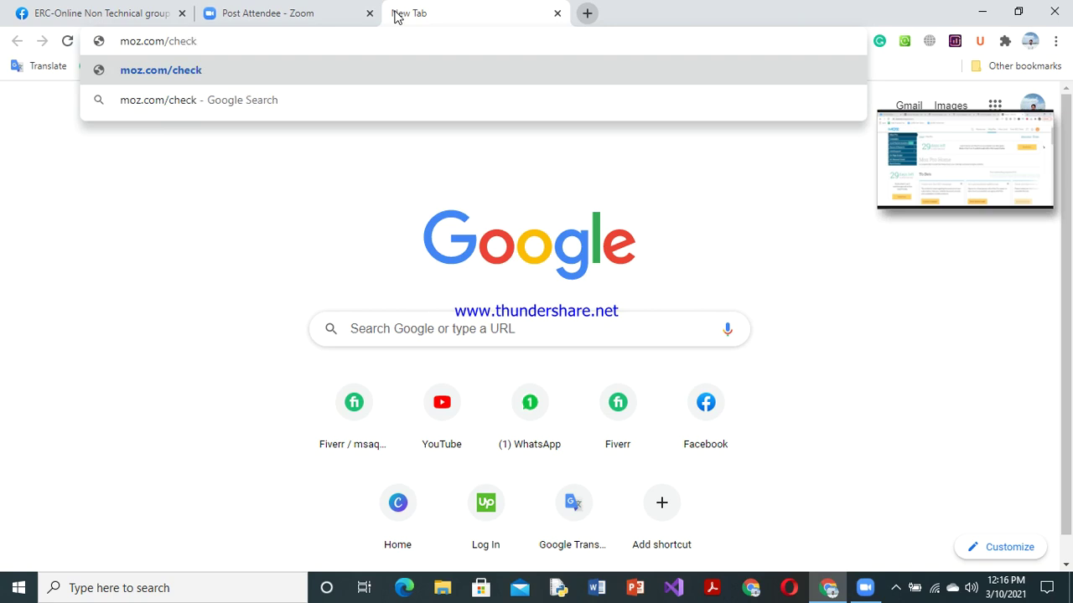
pyautogui.write('out')
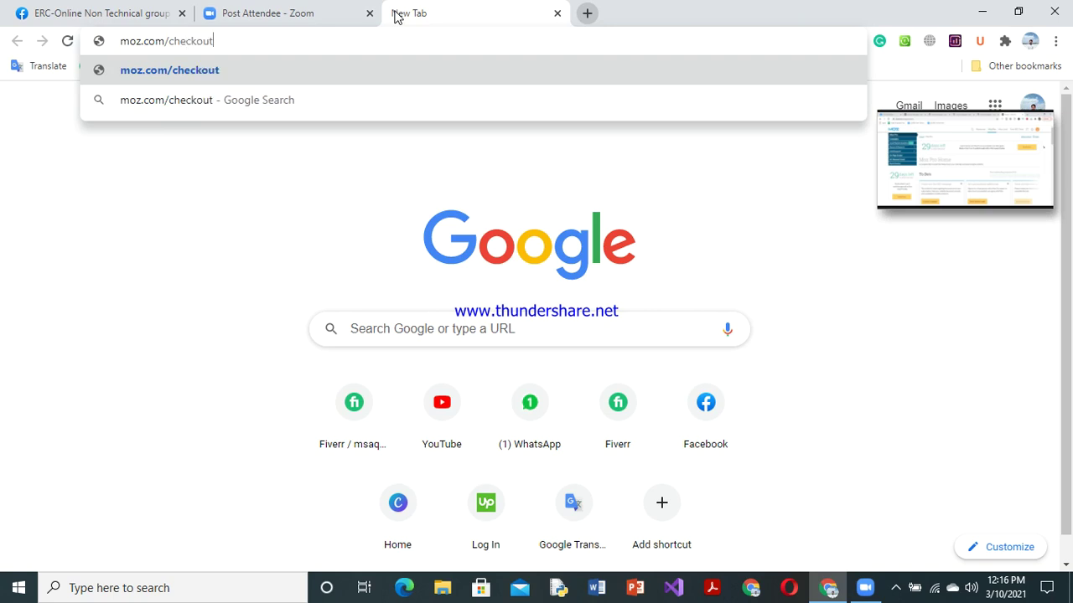
pyautogui.write('/')
pyautogui.write('fee')
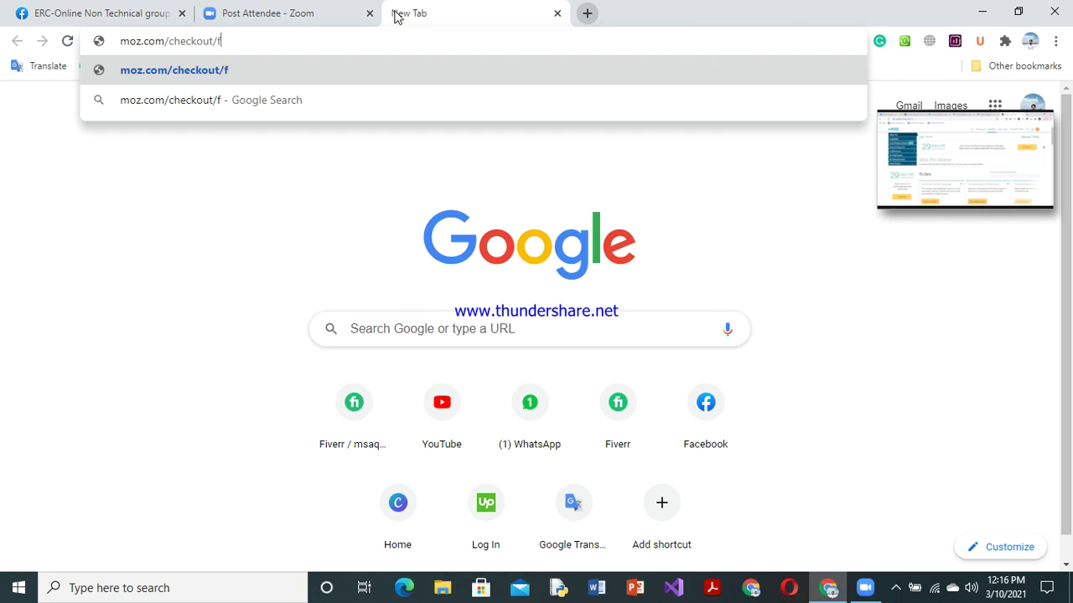
pyautogui.press('BackSpace')
pyautogui.press('BackSpace')
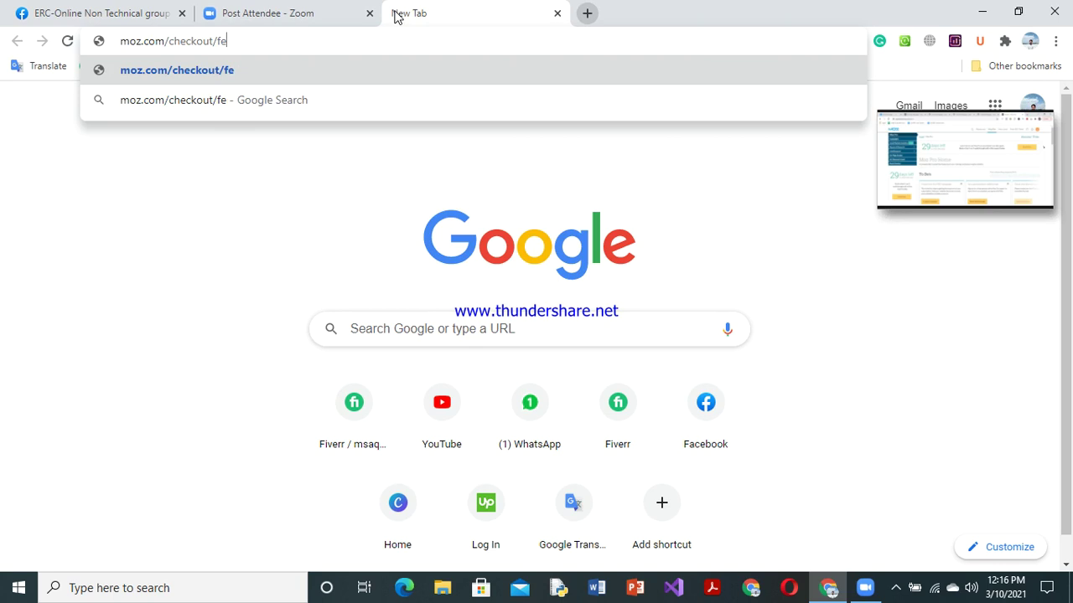
pyautogui.write('ree')
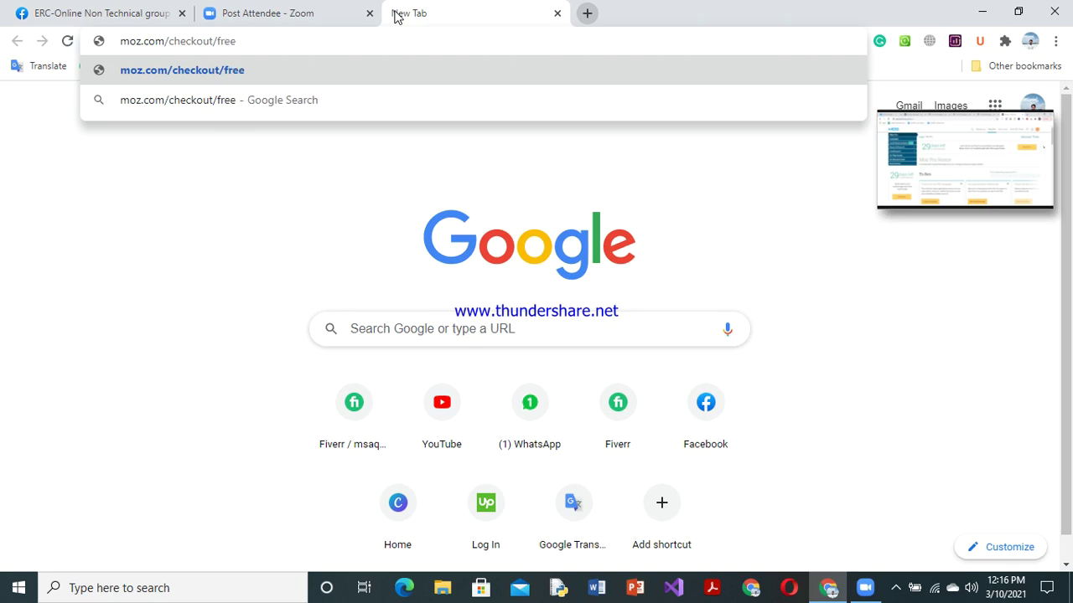
pyautogui.write('trial')
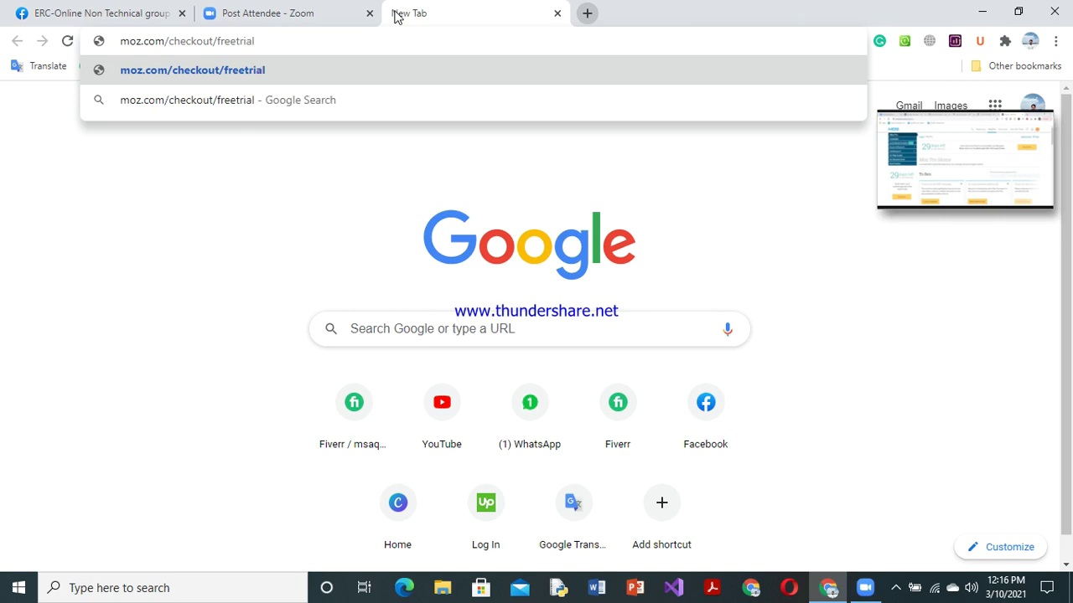
pyautogui.press('Return')
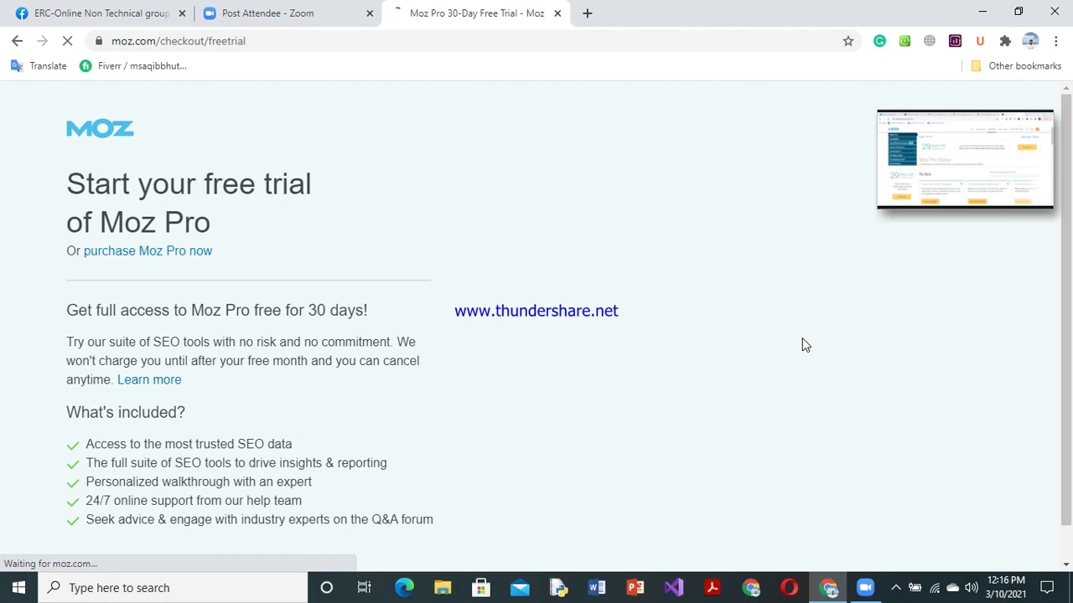
# Fill in the email field and enter a display name on the signup form
pyautogui.scroll(-1, 802, 345)
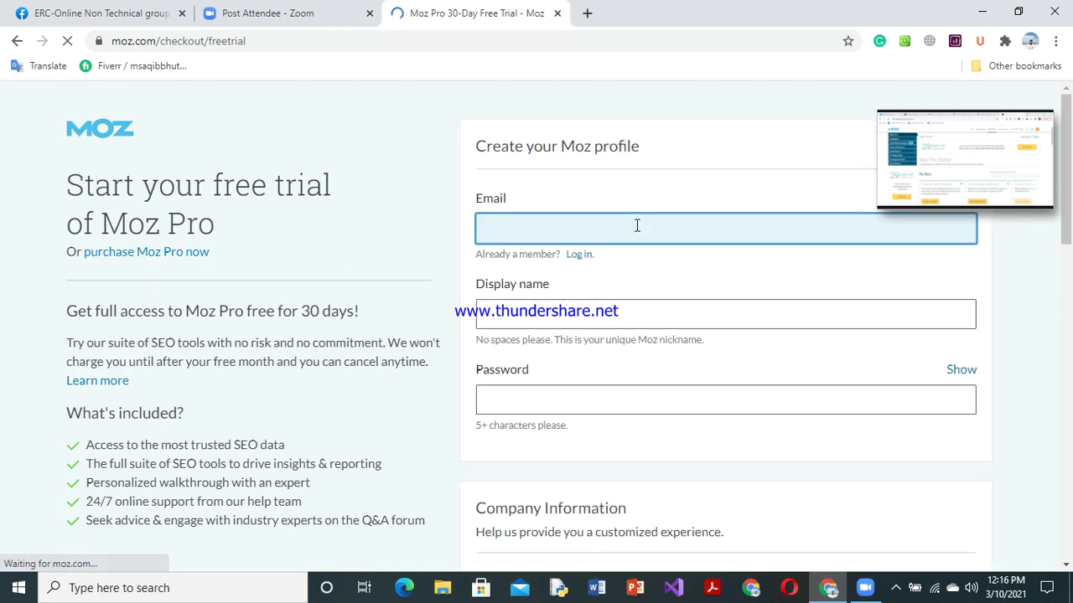
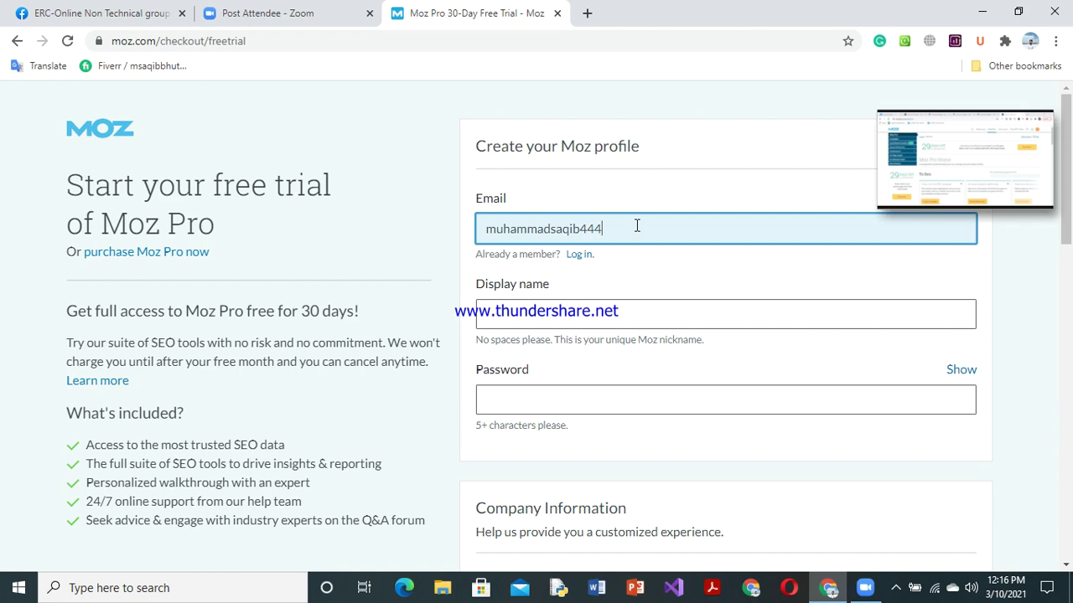
pyautogui.click(599, 312)
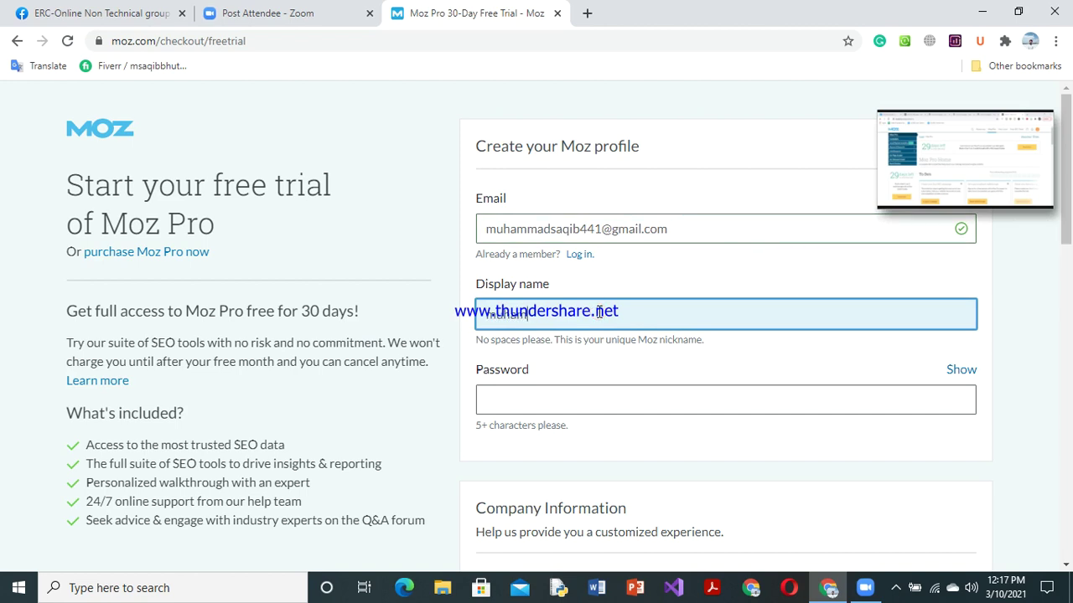
# Enter the account password in the Password field
pyautogui.click(579, 408)
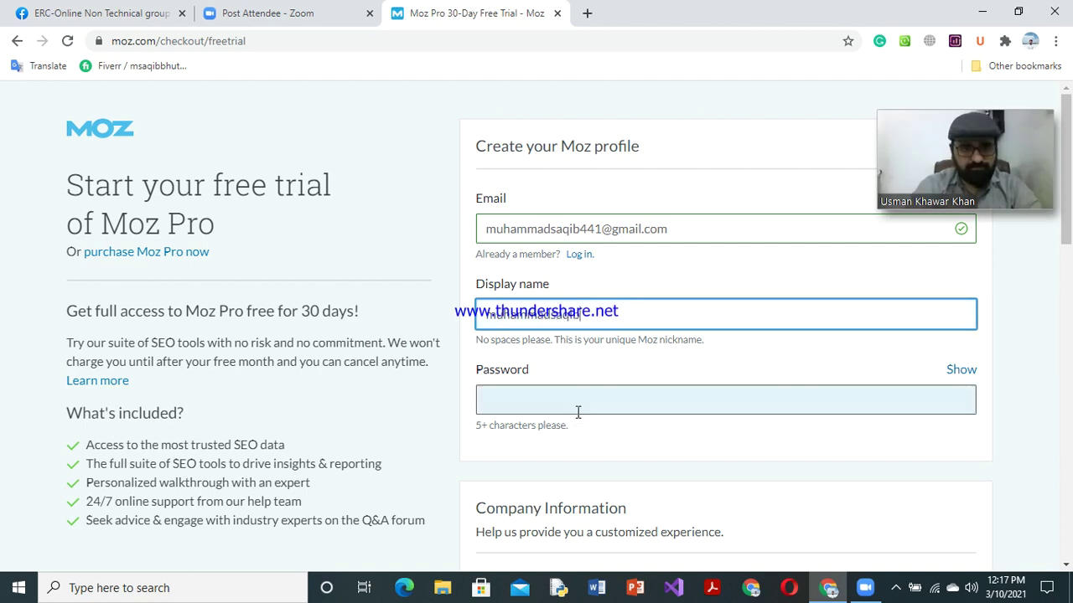
pyautogui.write('•••••')
pyautogui.press('BackSpace')
pyautogui.write('•••')
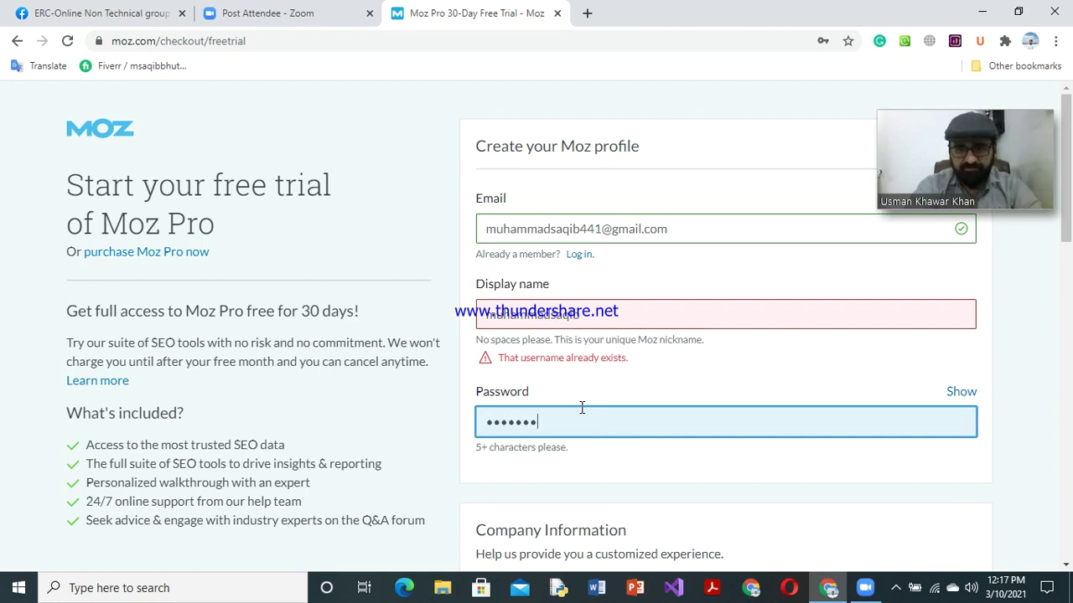
pyautogui.write('•')
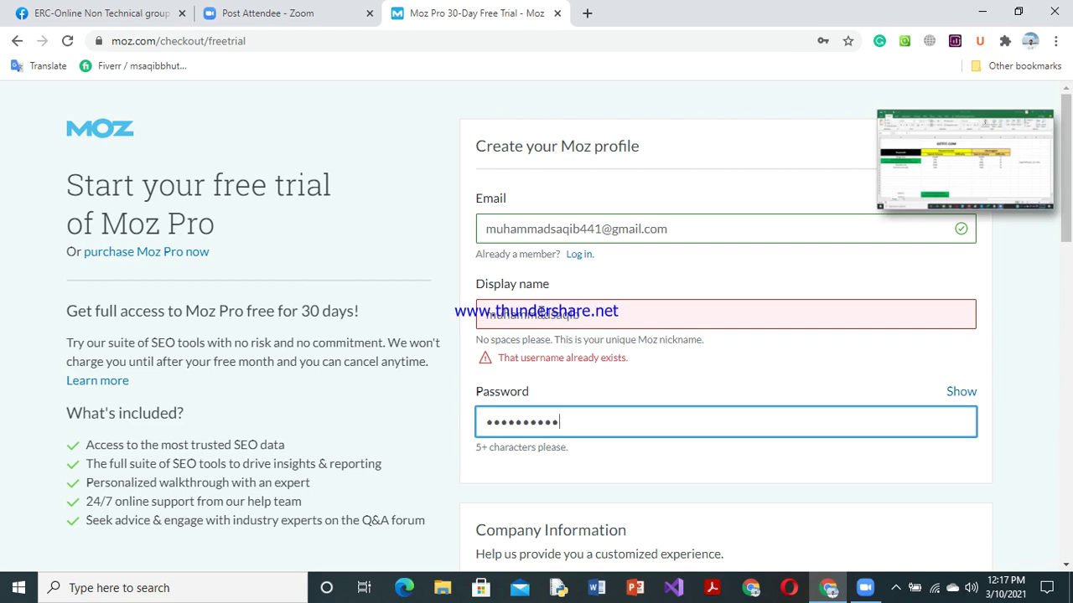
# Edit the display name to try to clear its invalid-username error
pyautogui.click(581, 312)
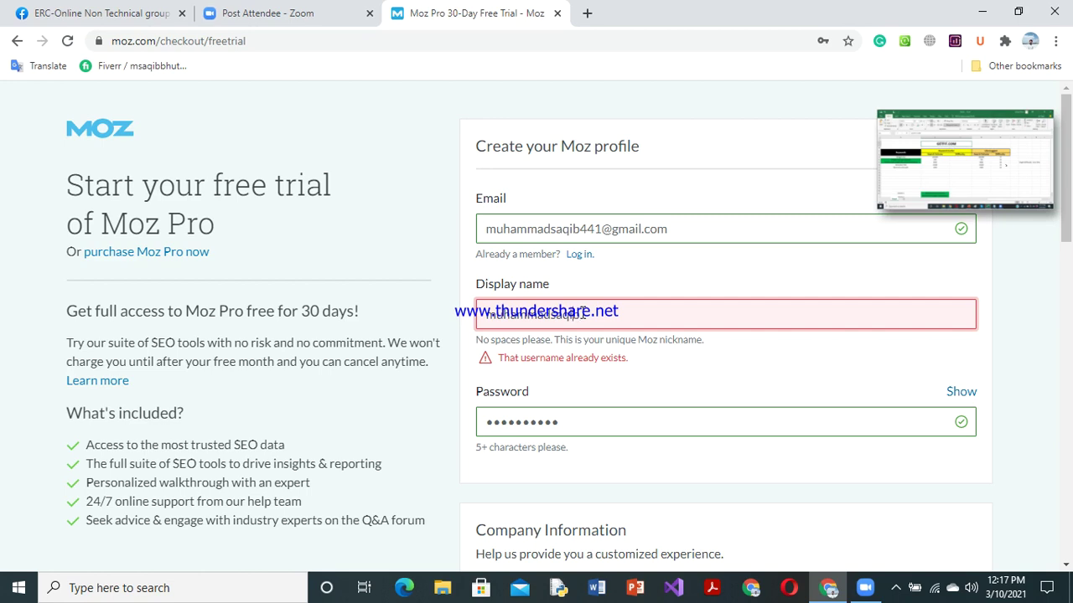
pyautogui.press('BackSpace')
pyautogui.write('u')
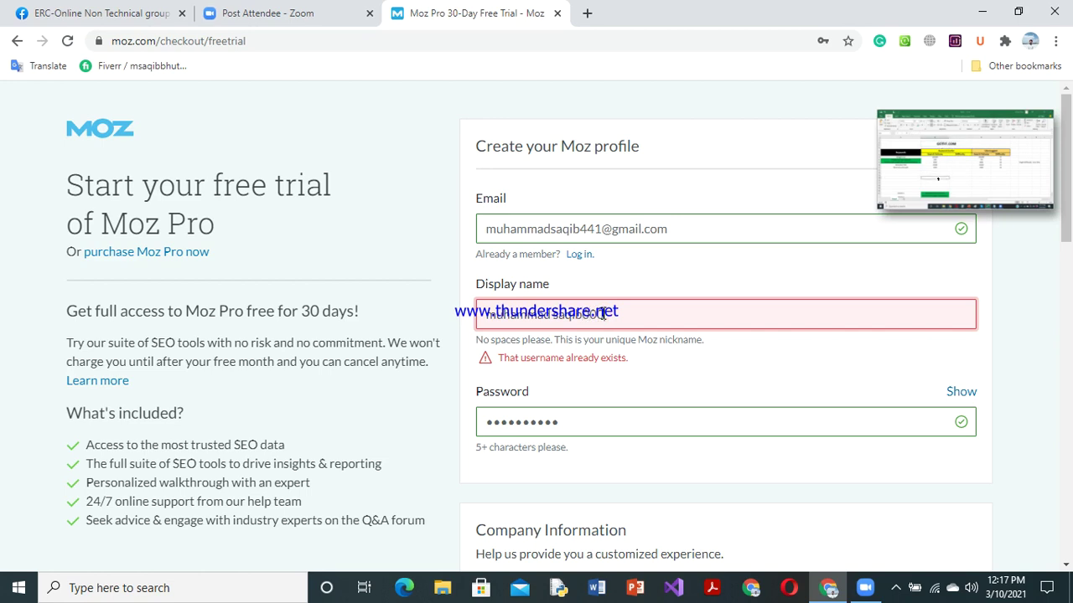
pyautogui.click(617, 430)
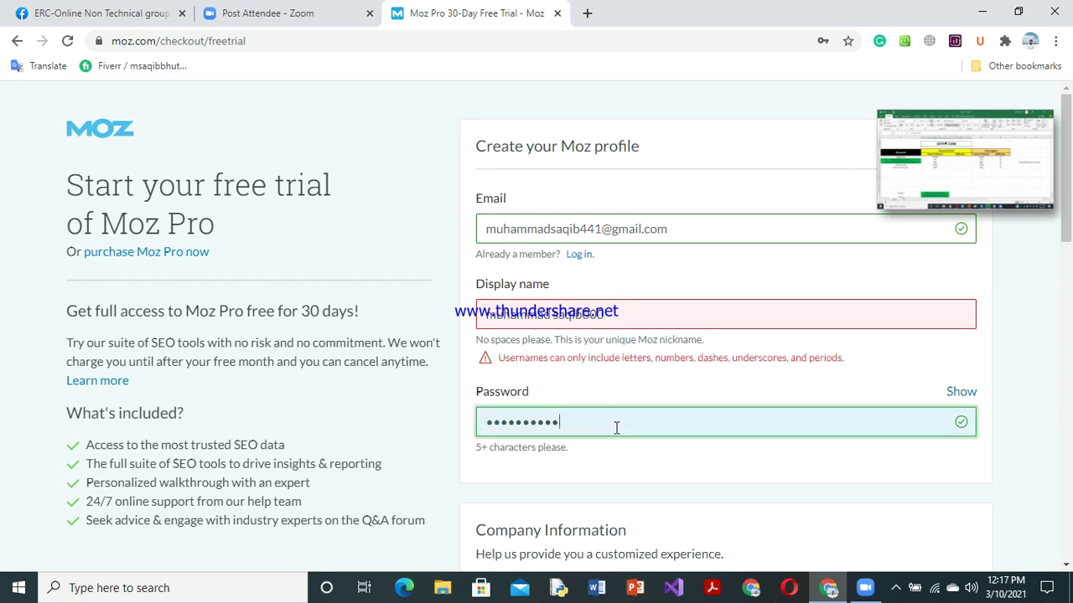
pyautogui.click(621, 311)
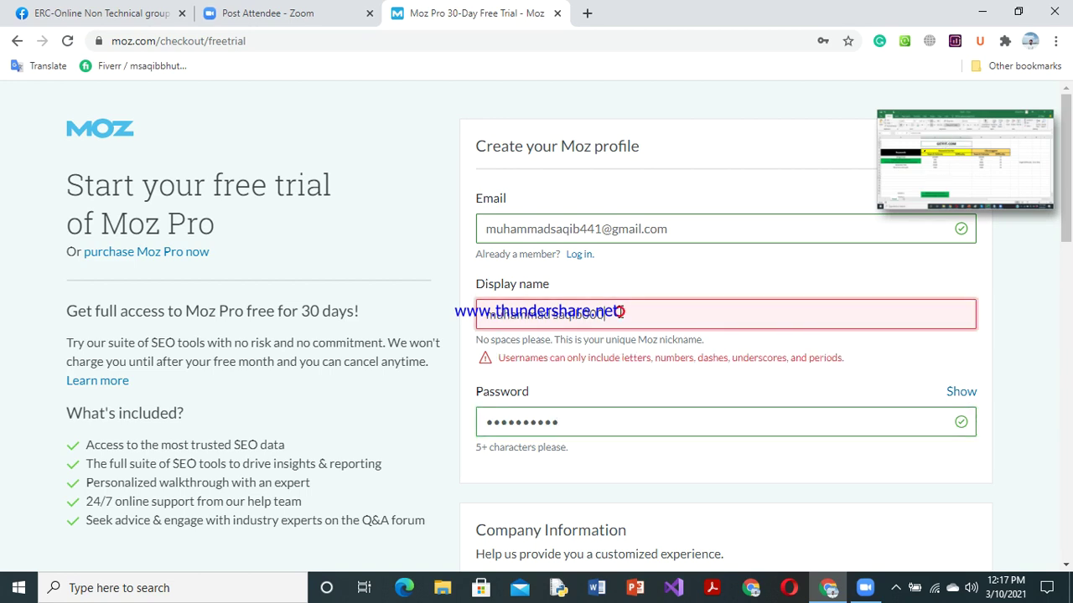
pyautogui.press('BackSpace')
pyautogui.press('BackSpace')
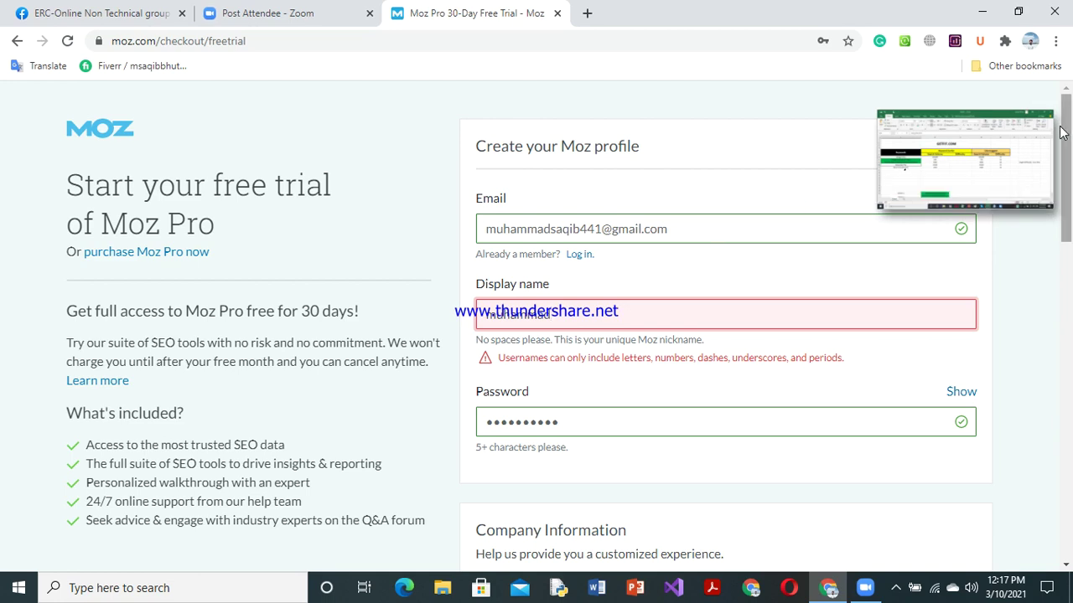
# Restore the full Zoom meeting view of the shared keyword sheet and open the chat
pyautogui.click(1036, 189)
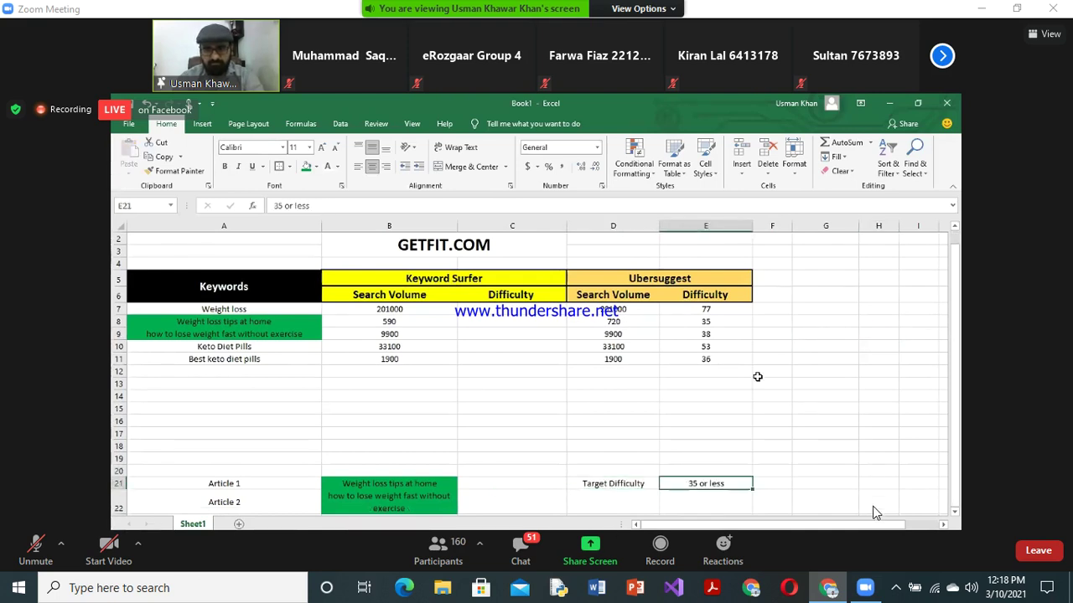
pyautogui.click(893, 590)
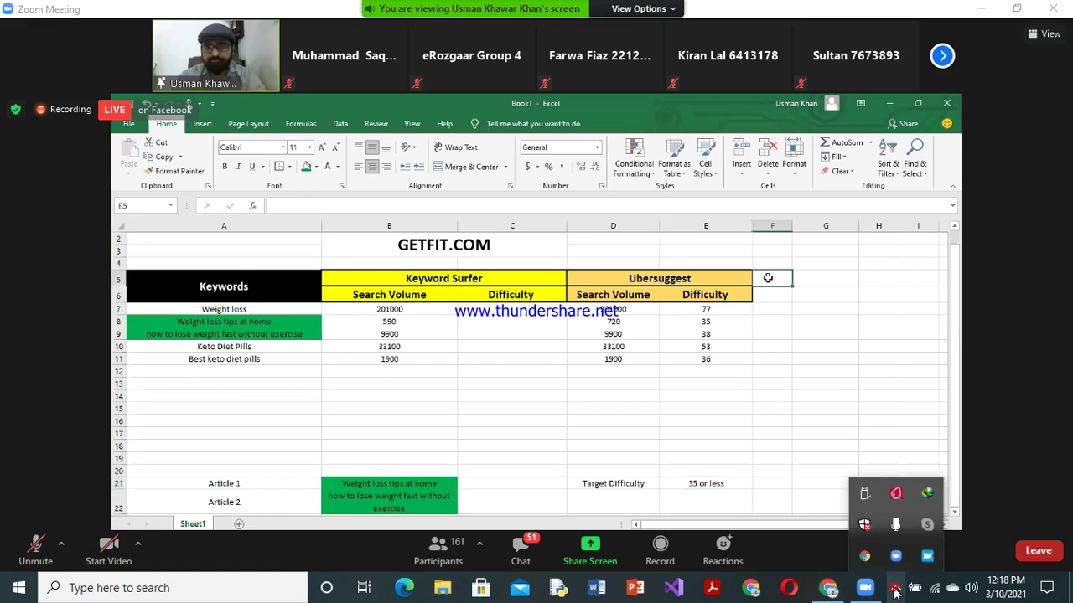
pyautogui.click(774, 384)
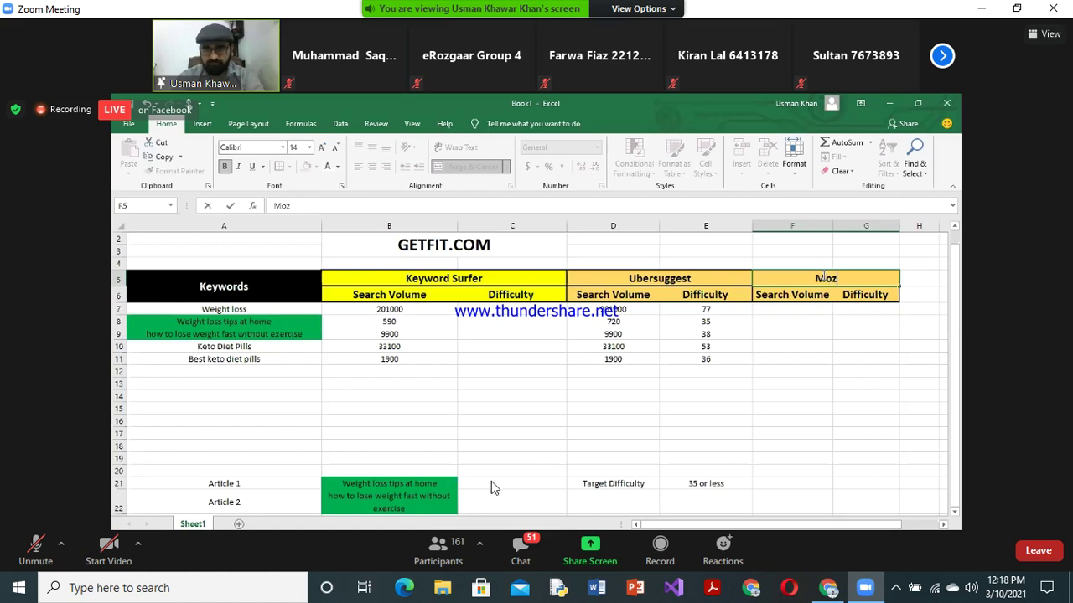
pyautogui.click(529, 553)
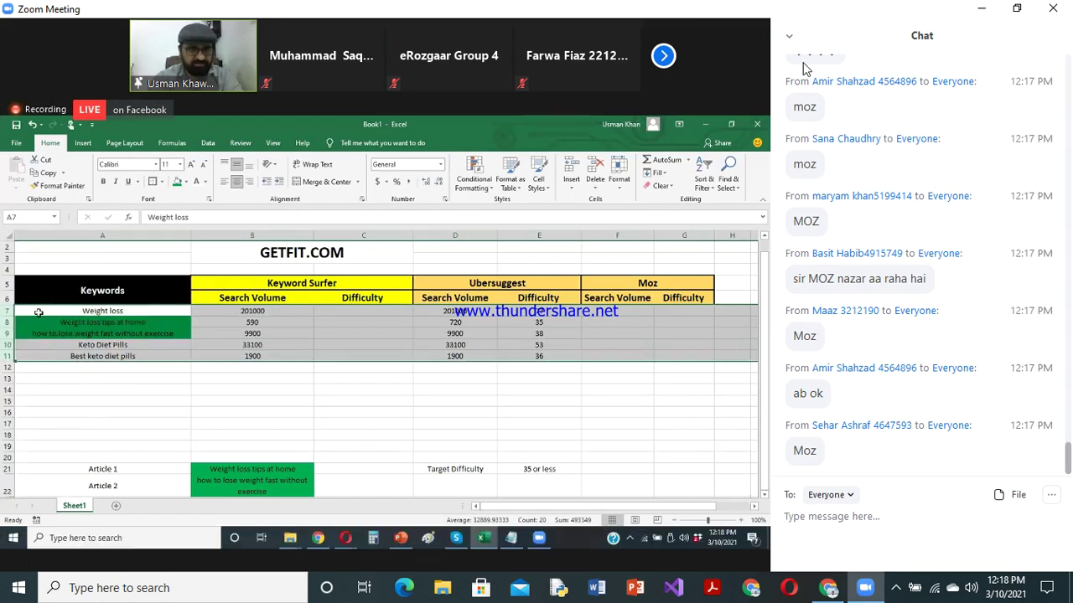
pyautogui.click(790, 39)
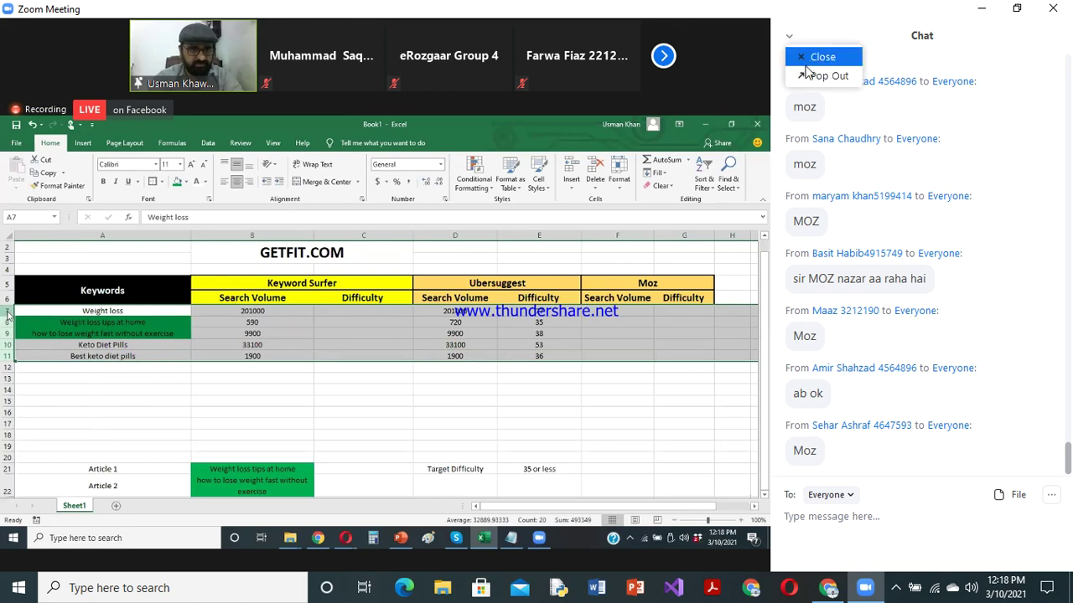
pyautogui.click(820, 57)
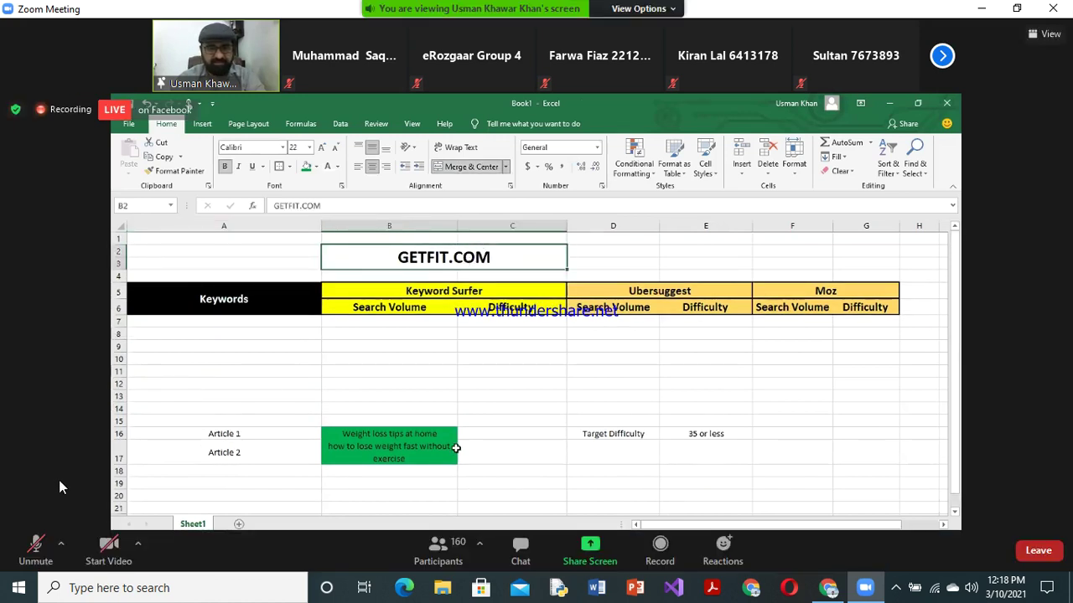
pyautogui.click(444, 549)
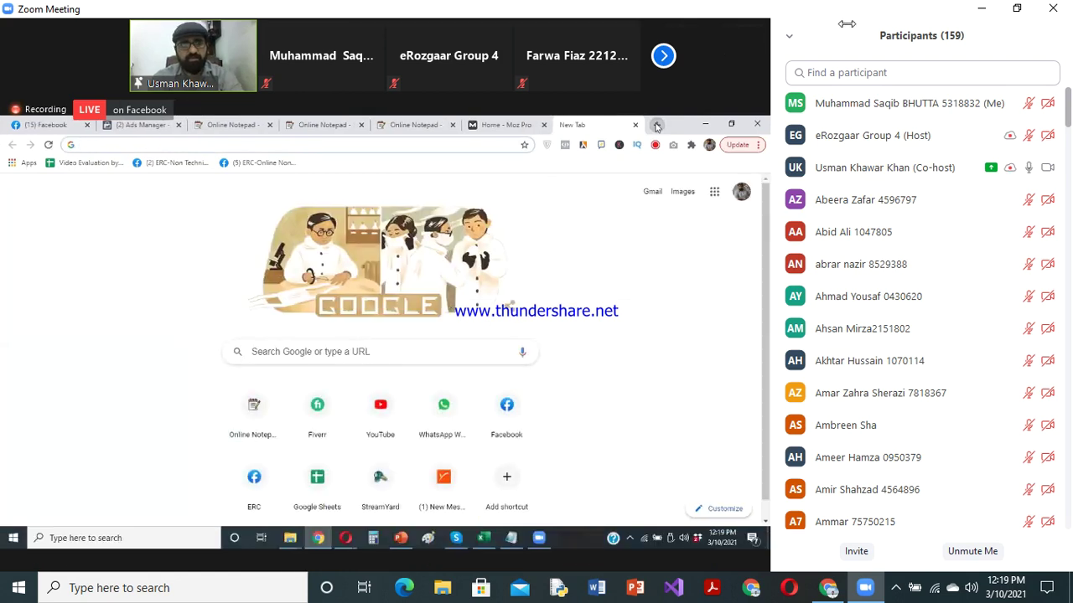
pyautogui.click(787, 38)
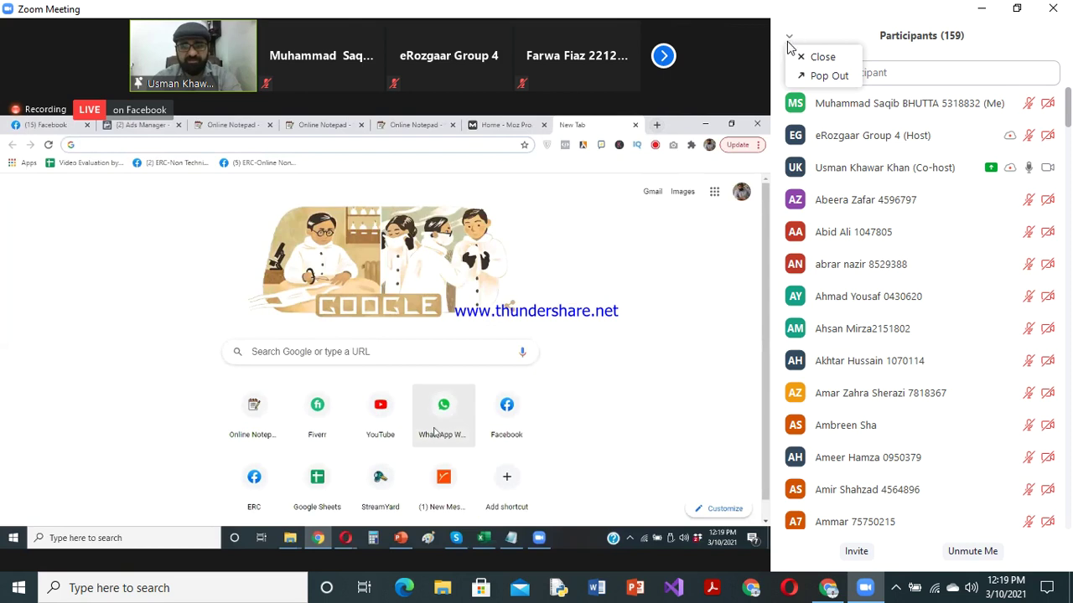
pyautogui.click(803, 55)
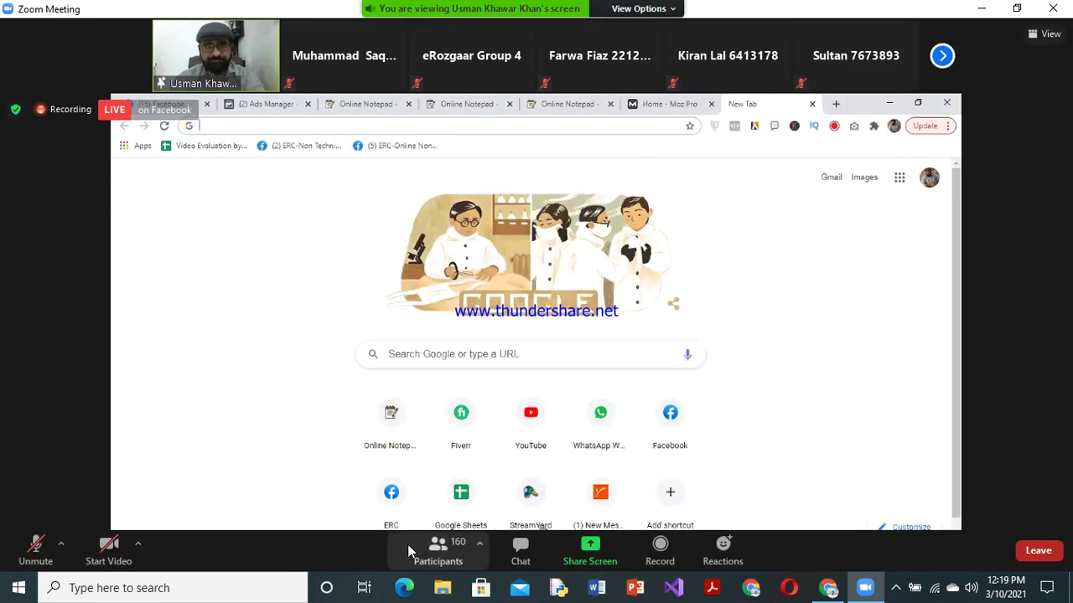
pyautogui.click(519, 548)
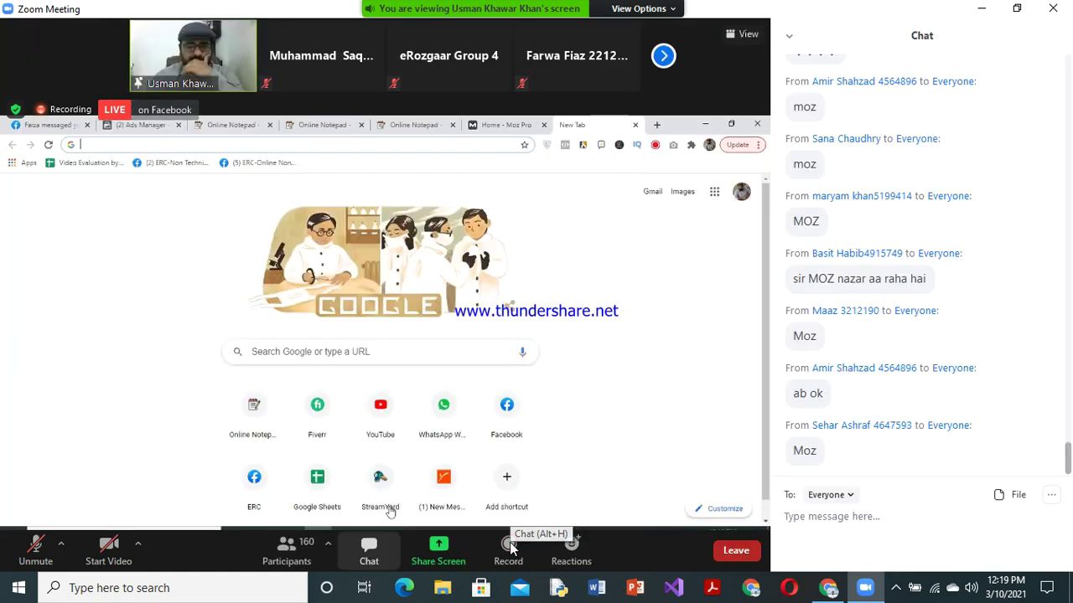
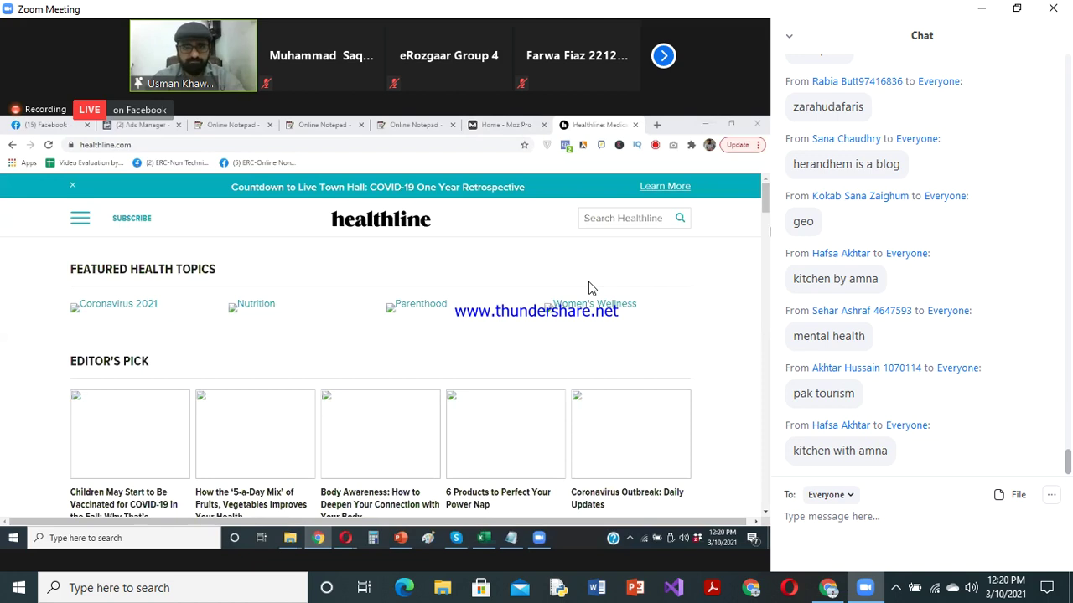
# Search for 'kitchen with amna' from the address bar and load the kitchenwithamna.com home page
pyautogui.moveTo(764, 199)
pyautogui.mouseDown()
pyautogui.moveTo(764, 289)
pyautogui.moveTo(764, 201)
pyautogui.mouseUp()
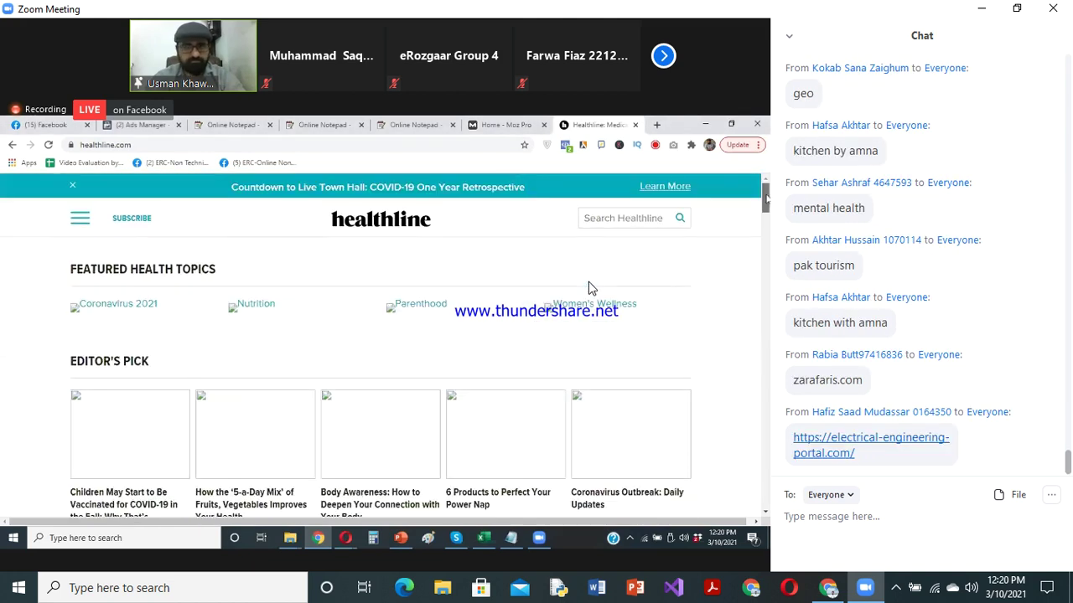
pyautogui.click(410, 149)
pyautogui.write('kitchen with amna')
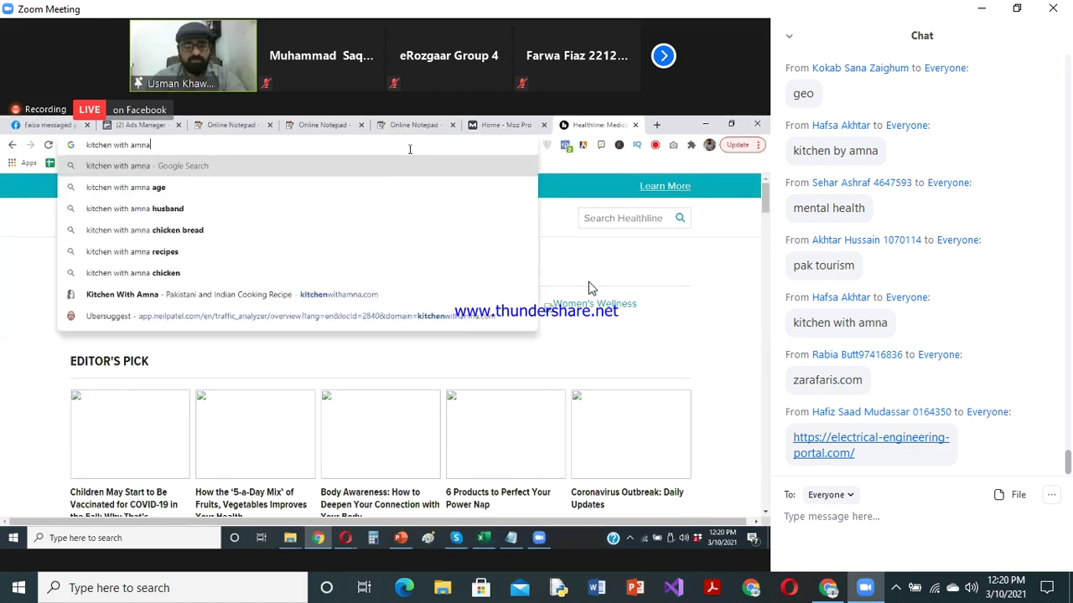
pyautogui.press('Return')
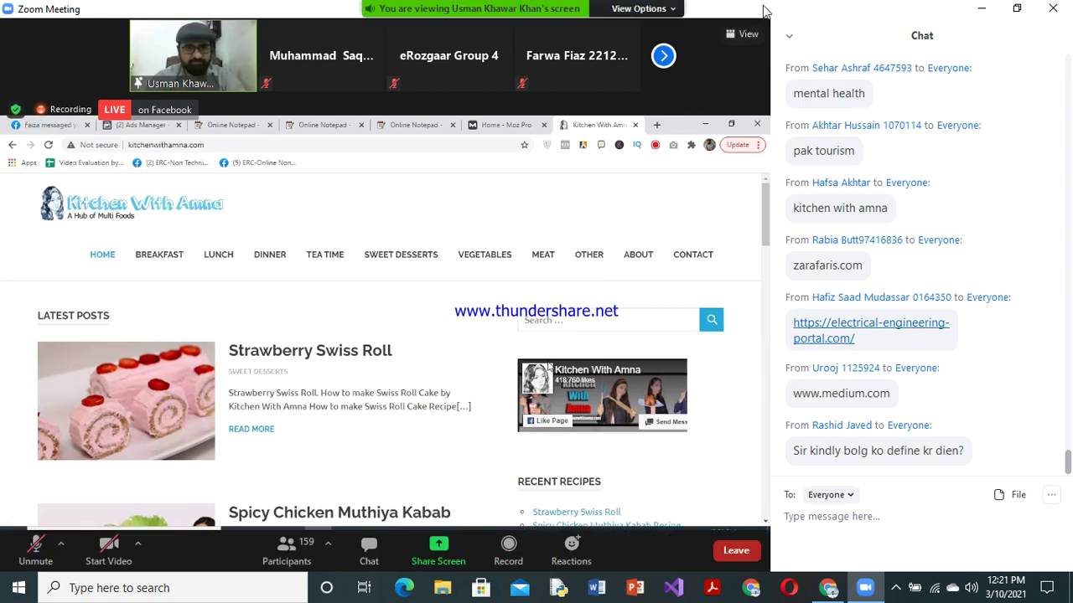
pyautogui.click(790, 39)
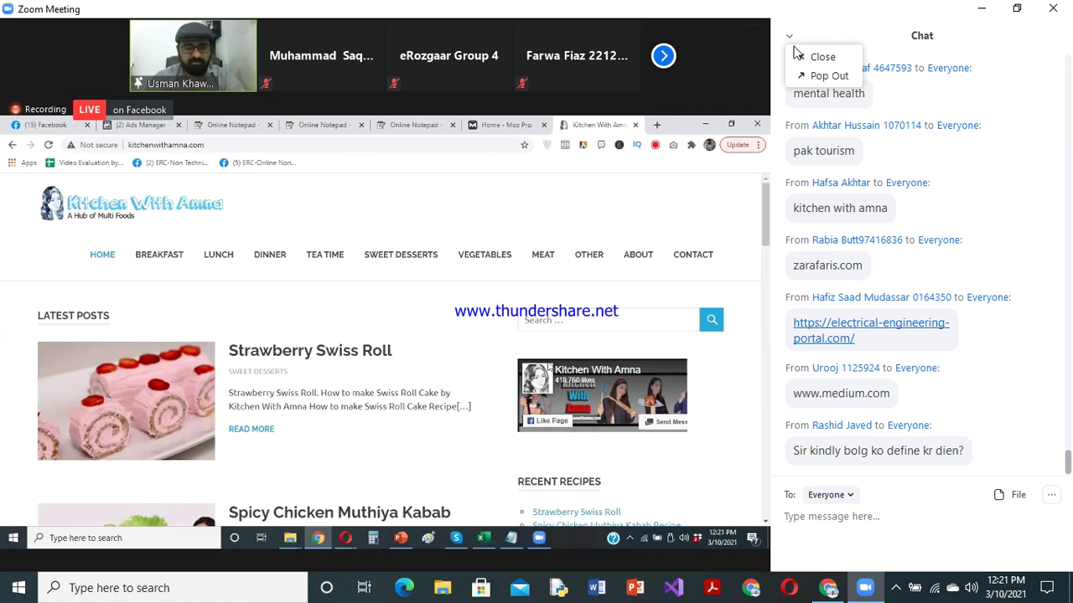
pyautogui.click(798, 56)
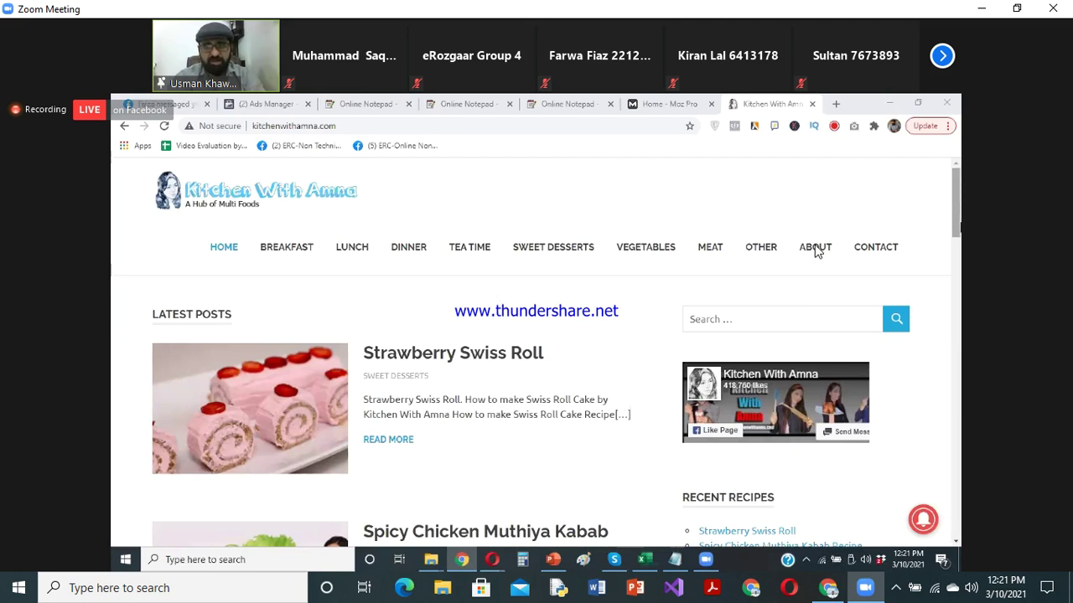
pyautogui.scroll(-4, 816, 252)
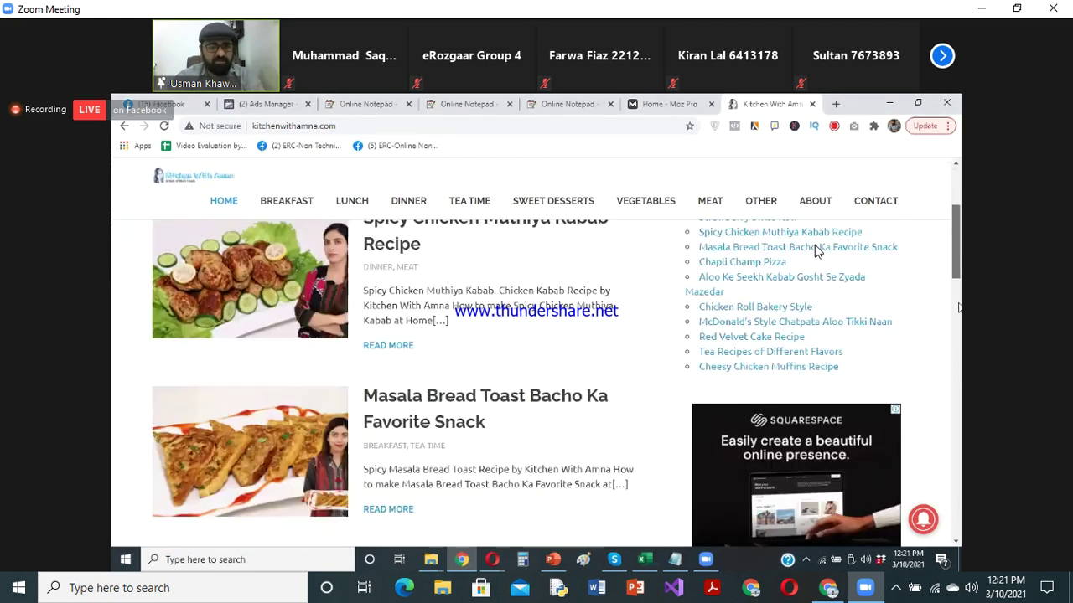
pyautogui.scroll(-5, 815, 250)
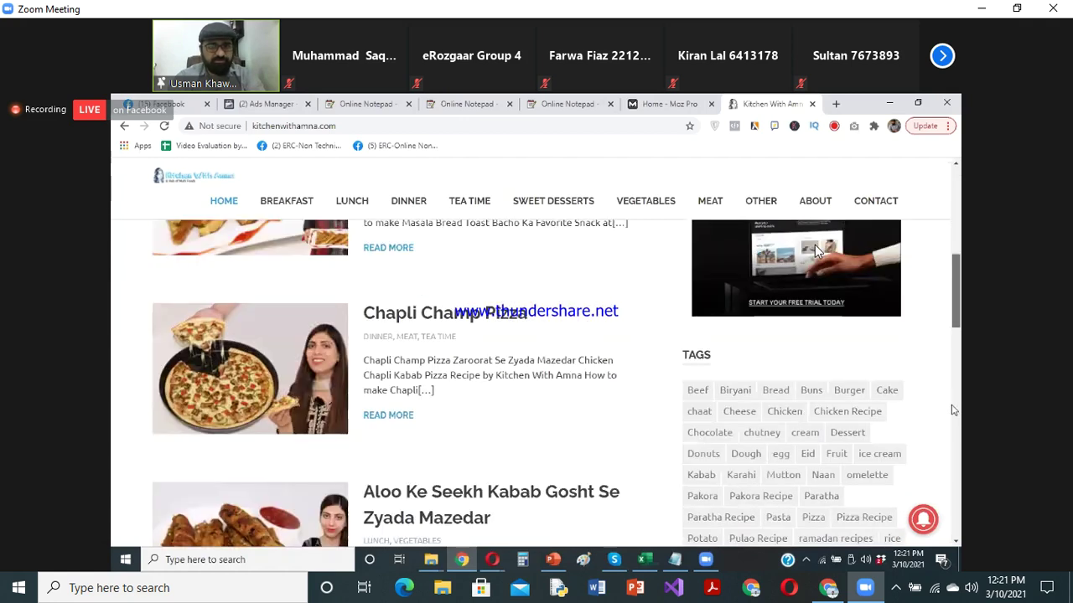
pyautogui.scroll(-2, 817, 250)
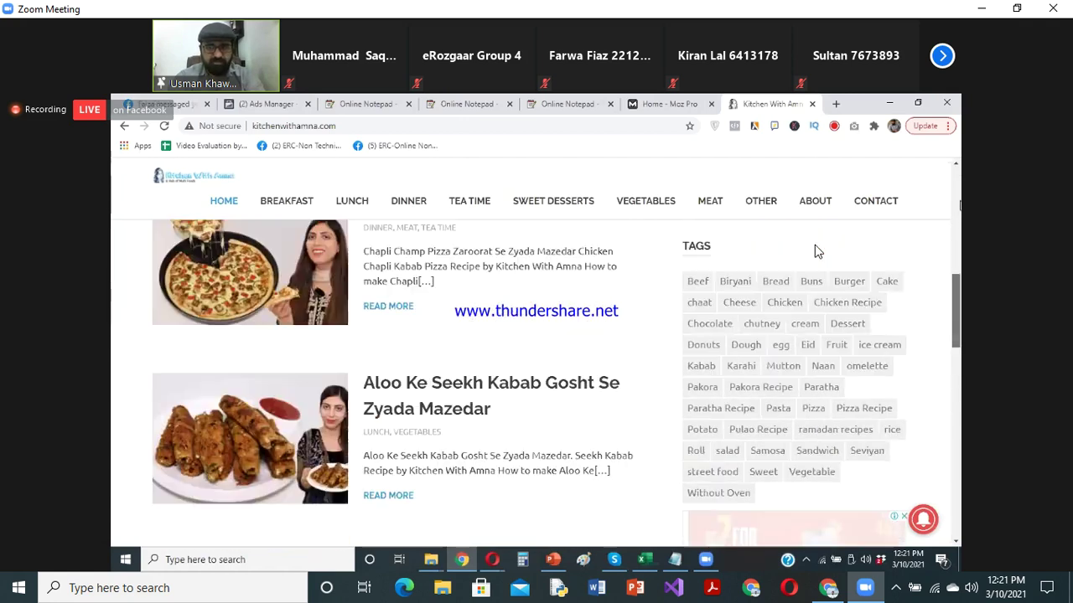
pyautogui.scroll(-2, 814, 250)
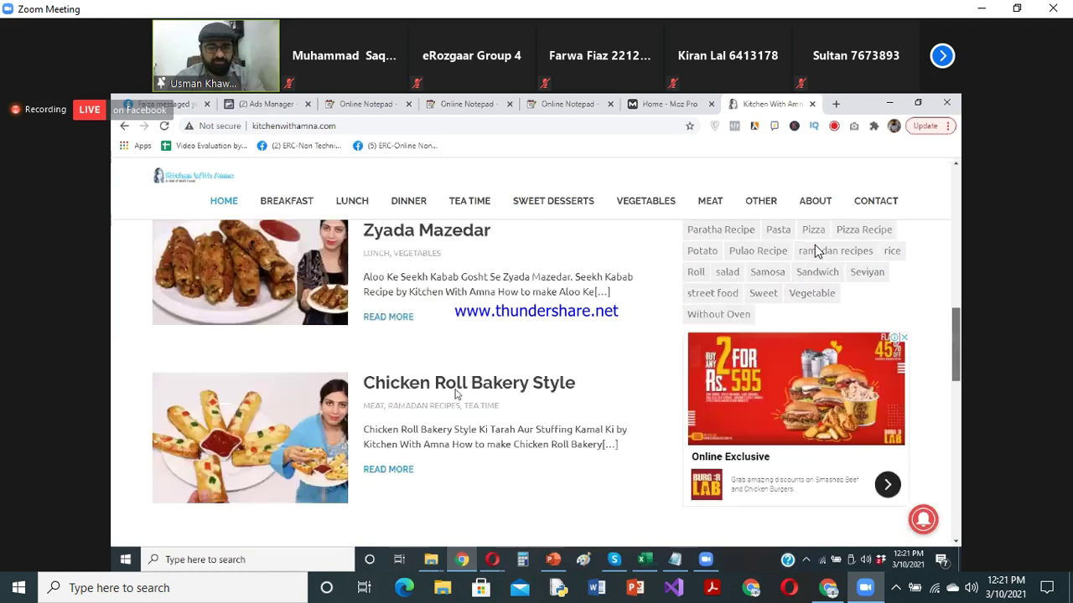
pyautogui.scroll(-4, 815, 250)
pyautogui.scroll(1, 815, 250)
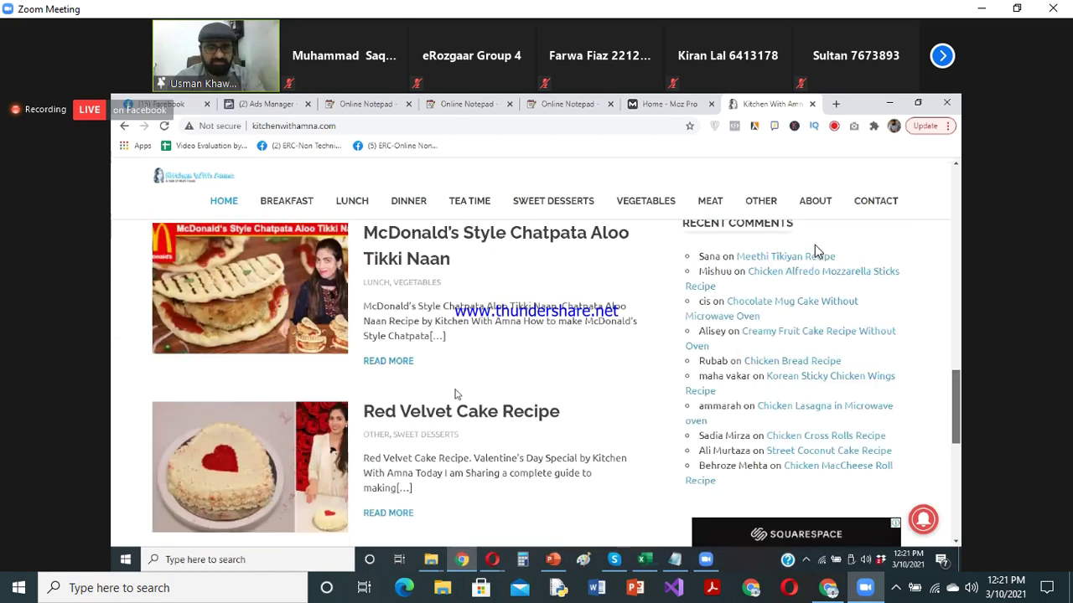
pyautogui.scroll(8, 817, 249)
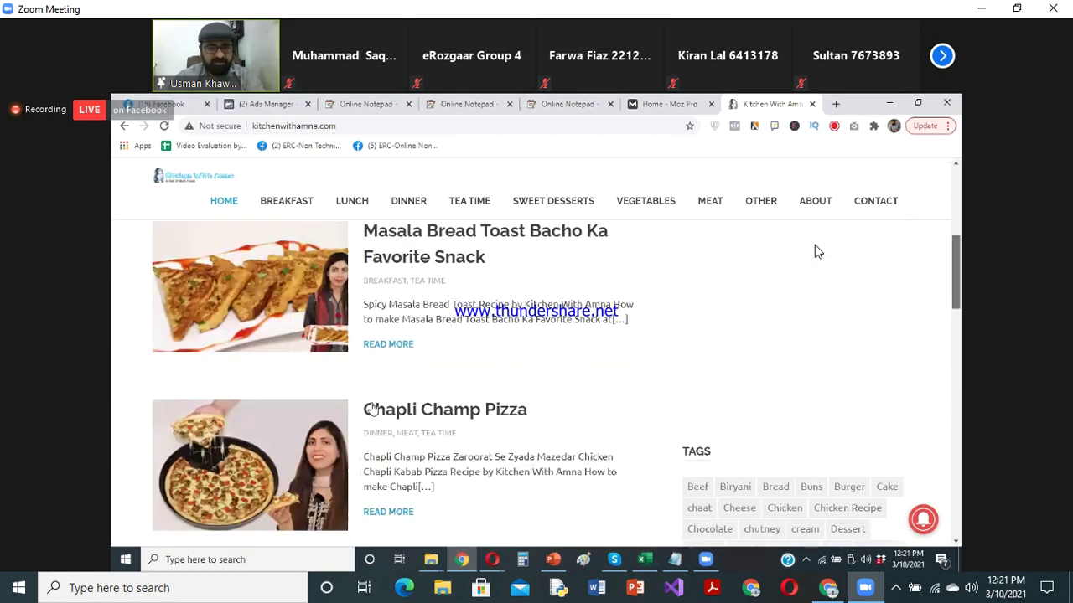
pyautogui.scroll(4, 814, 245)
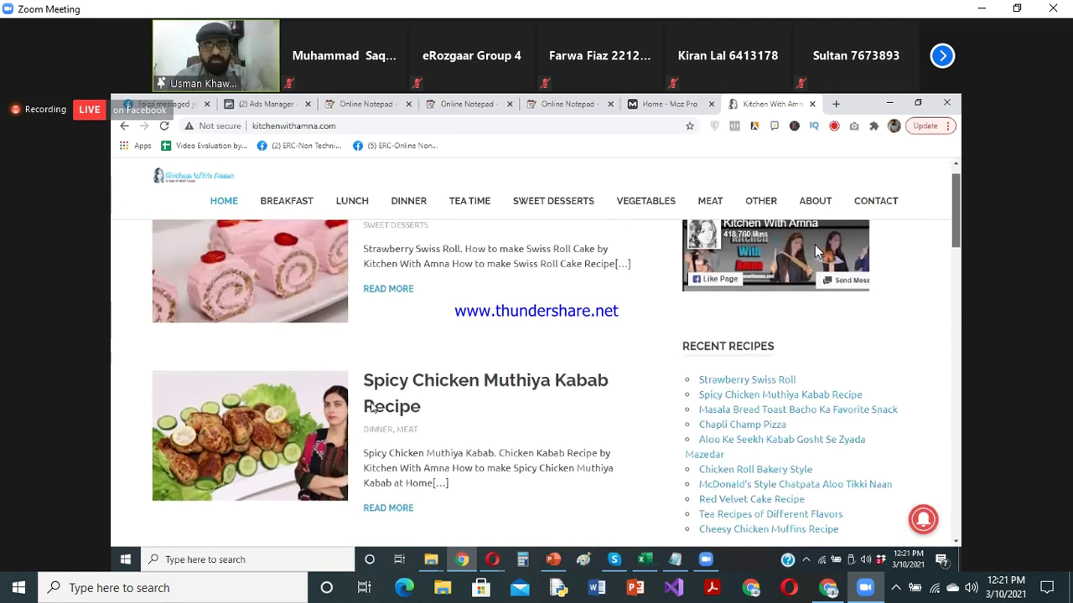
pyautogui.scroll(2, 815, 245)
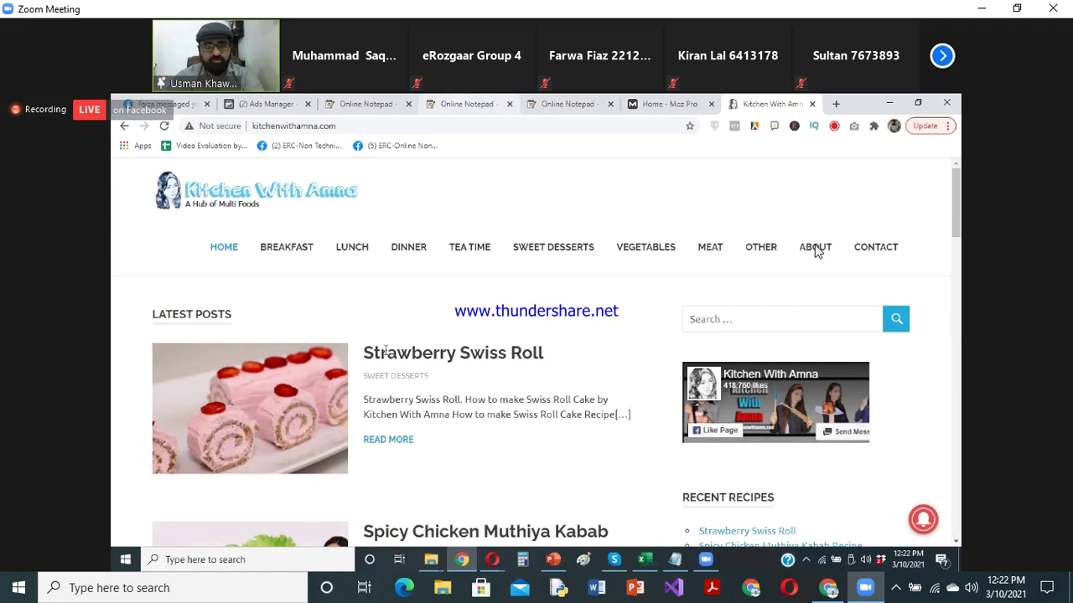
pyautogui.hotkey('ctrl', '4')
# Add the lines 'Add to moz registration page', '--> Accest last checkbox' and '--> Sign up' to the note
pyautogui.scroll(-2, 276, 368)
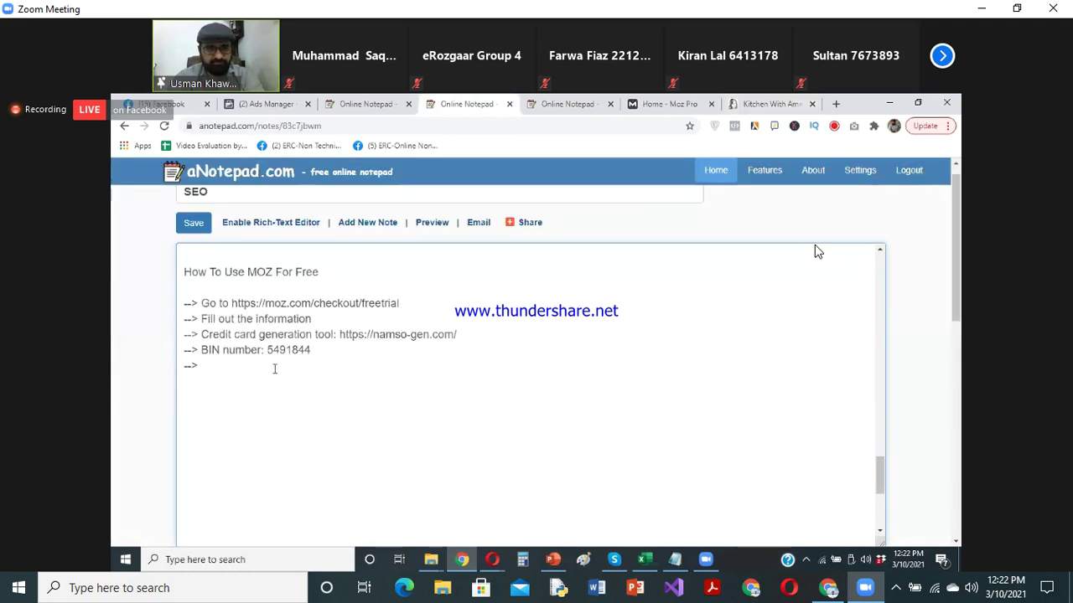
pyautogui.write('Add to moz registr')
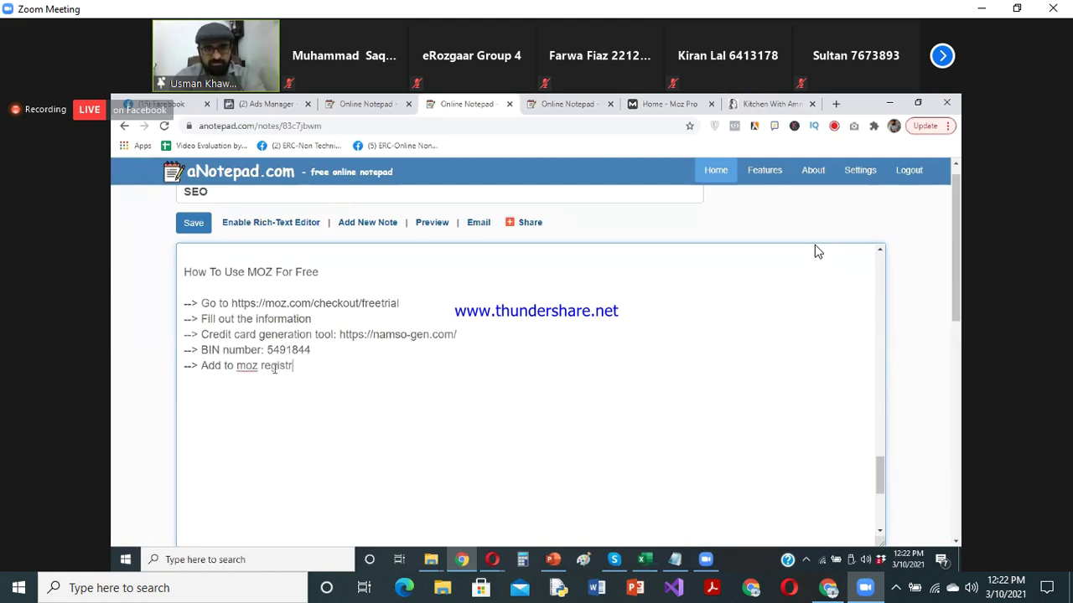
pyautogui.write('ation page')
pyautogui.press('Return')
pyautogui.write('--> Accest l')
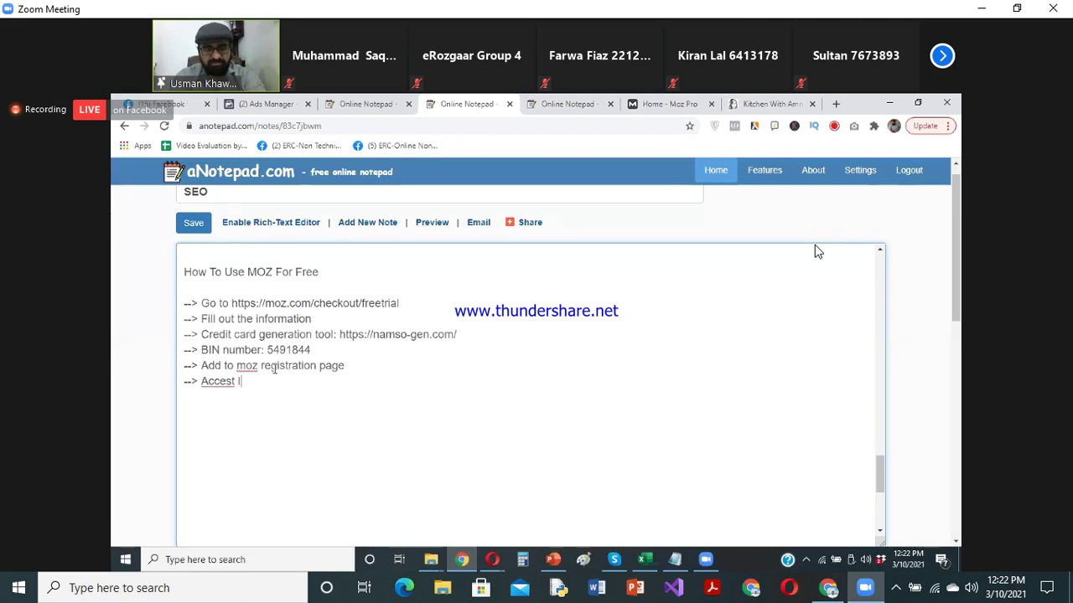
pyautogui.write('ast checkbox')
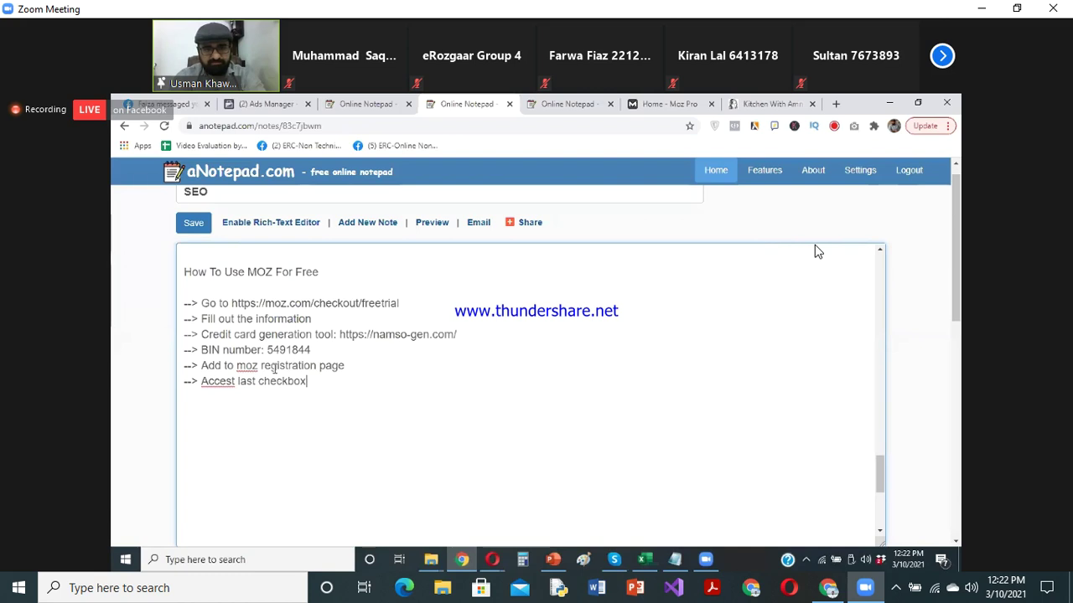
pyautogui.press('Return')
pyautogui.write('--> Sig')
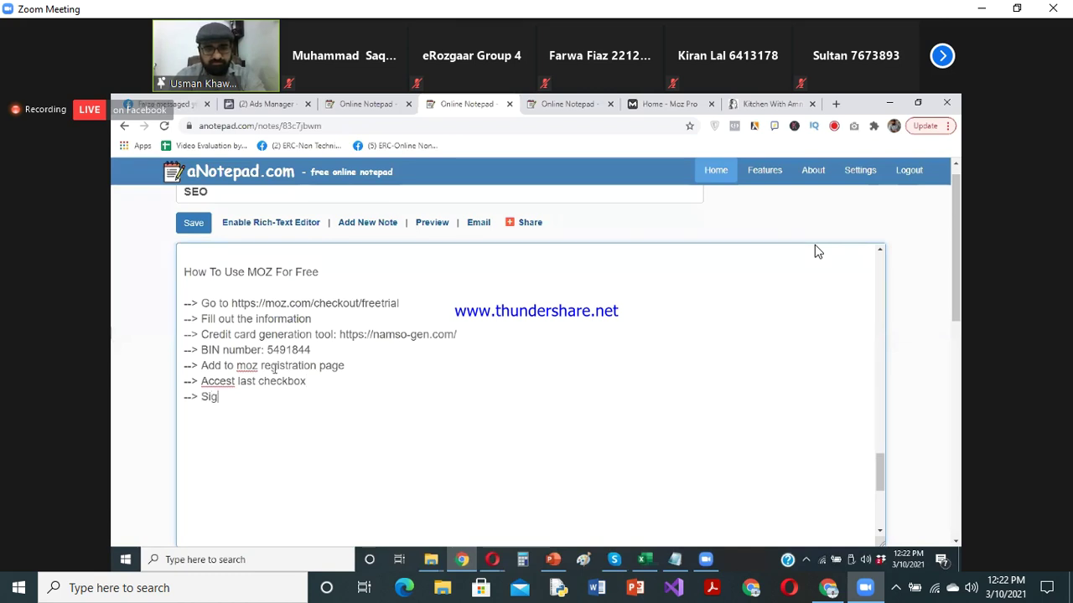
pyautogui.write('n up')
pyautogui.press('Return')
pyautogui.press('Return')
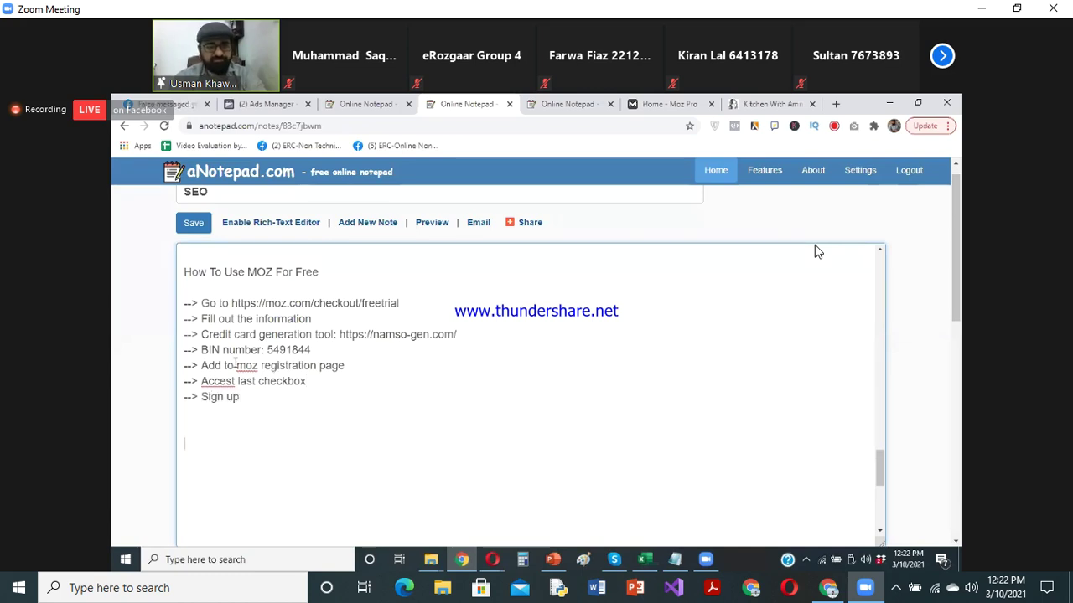
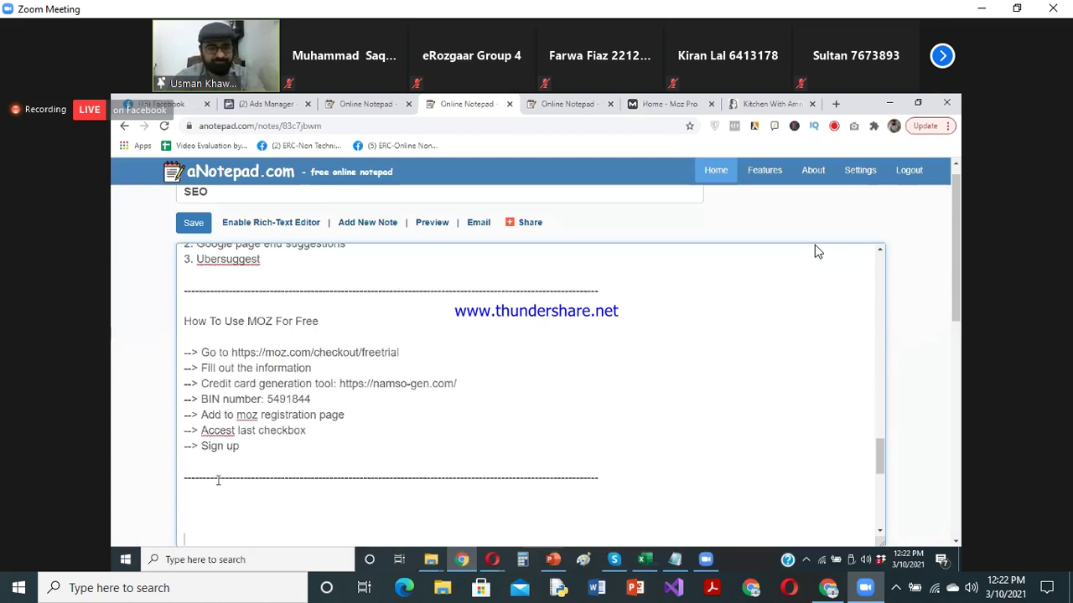
# Save the SEO note in aNotepad
pyautogui.scroll(-3, 218, 480)
pyautogui.rightClick(218, 480)
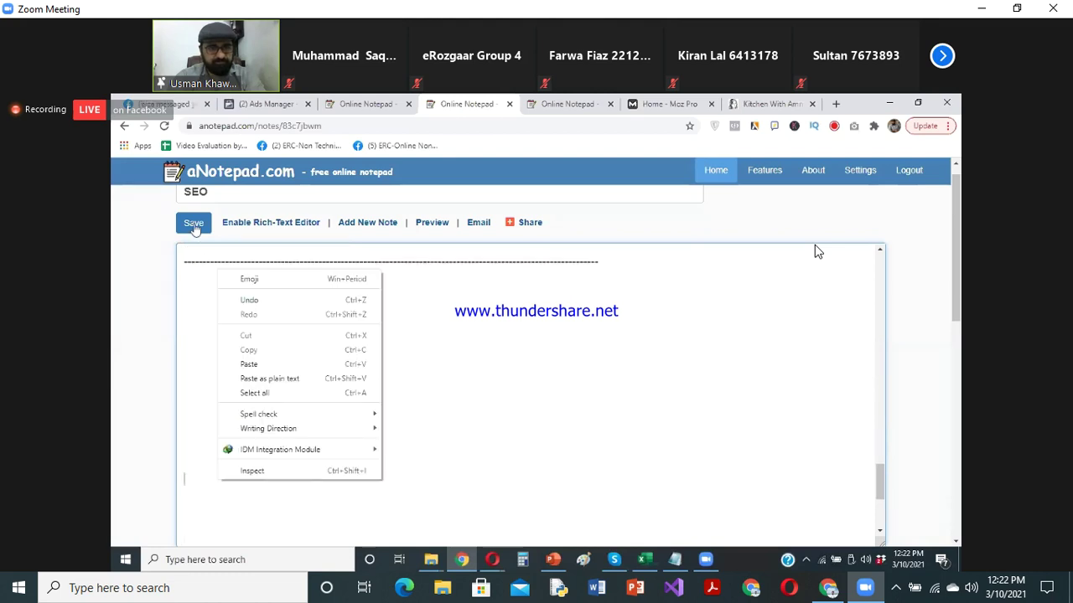
pyautogui.click(194, 222)
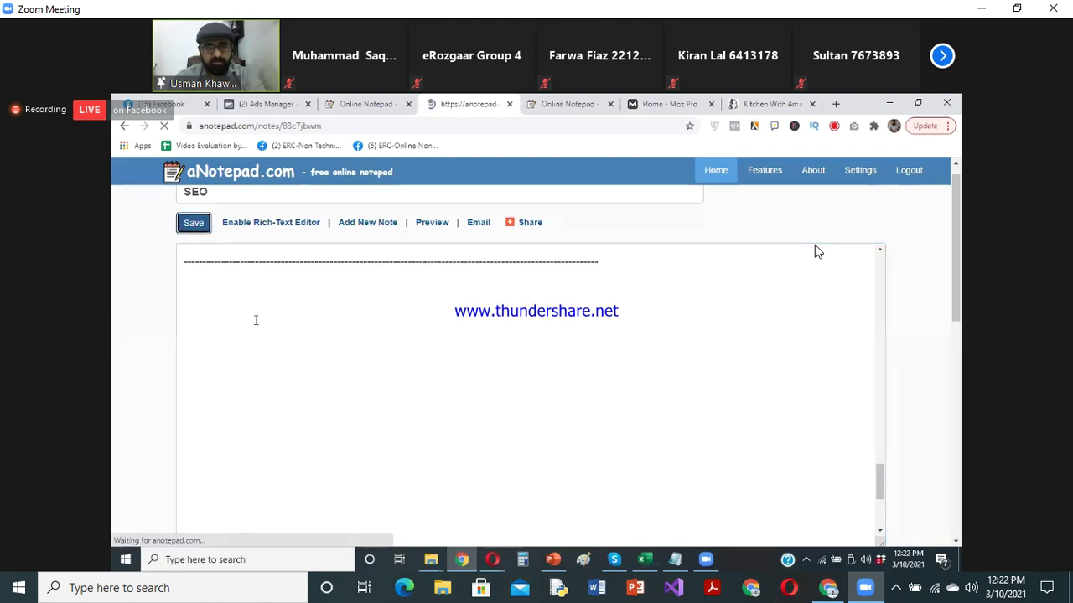
# At the end of the note, add 'Two possibilities:' with the no-articles and articles-but-no-SEO items
pyautogui.scroll(-5, 259, 319)
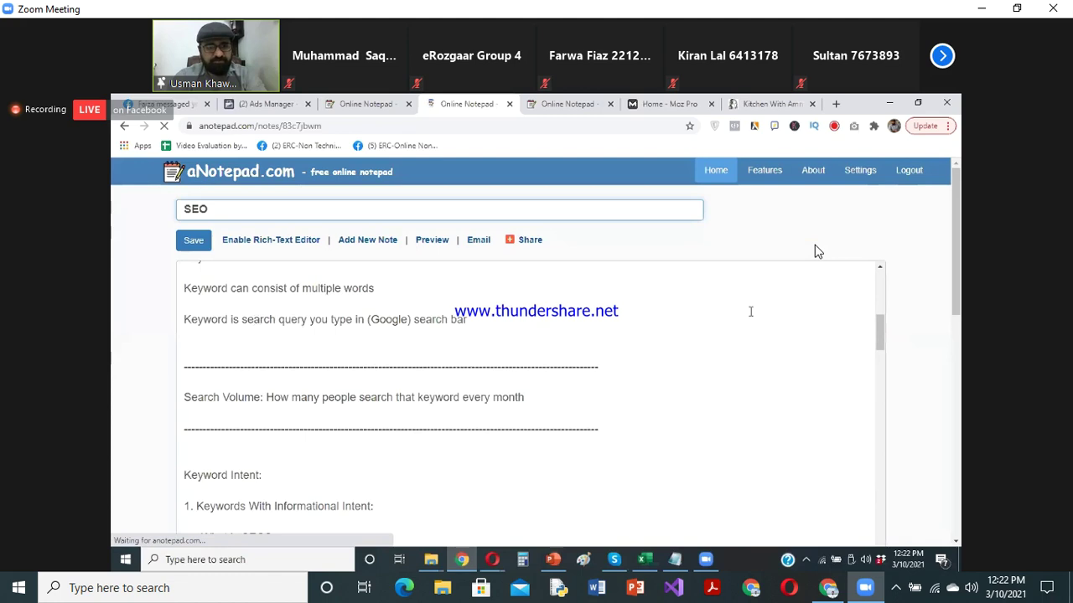
pyautogui.scroll(-3, 852, 360)
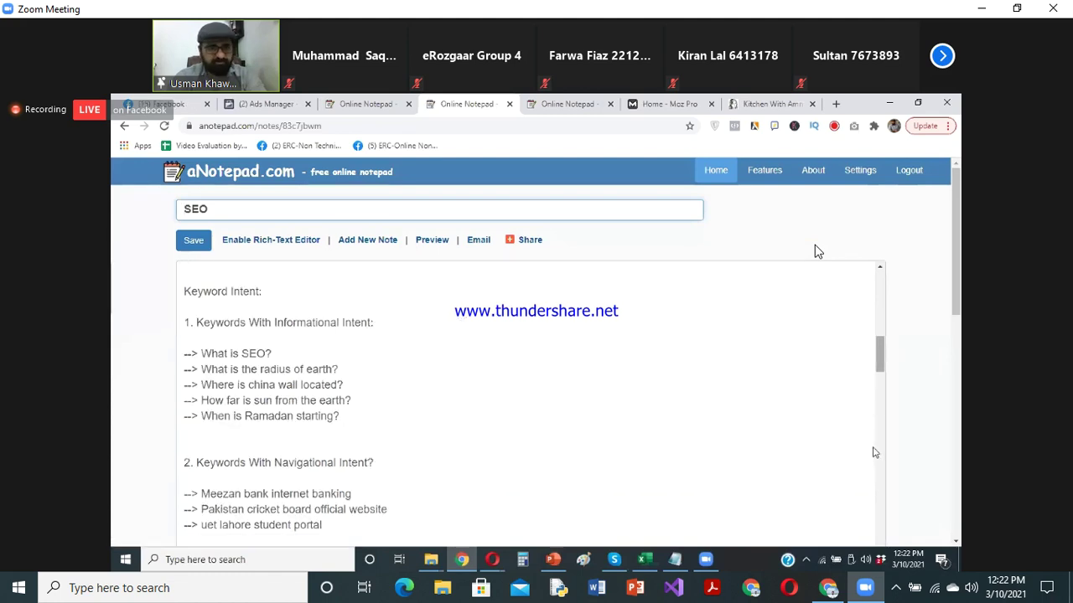
pyautogui.click(874, 488)
pyautogui.click(396, 401)
pyautogui.write('Two ')
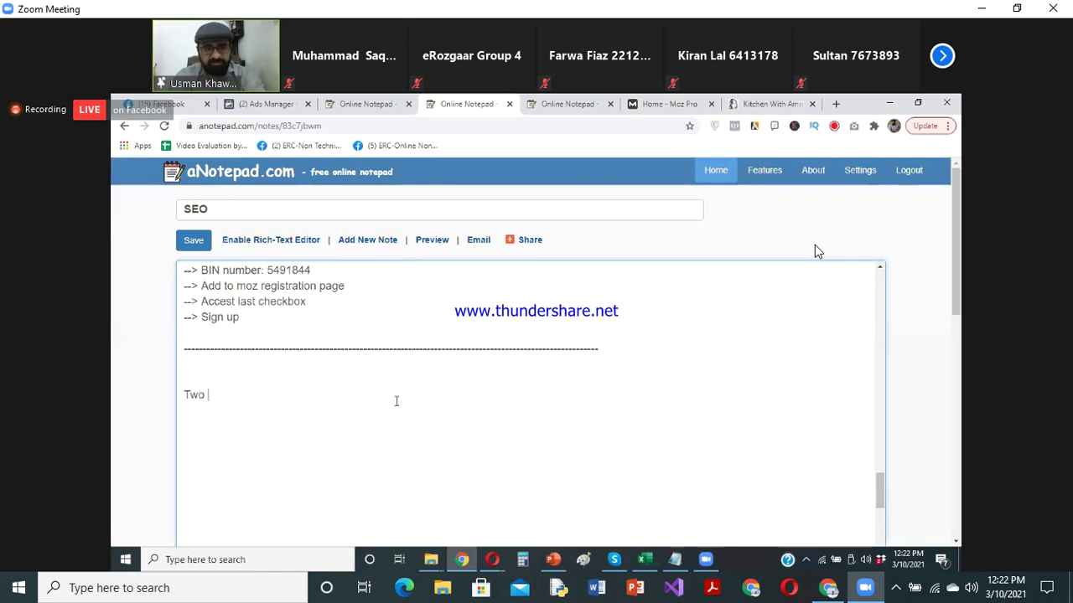
pyautogui.write('possibilit')
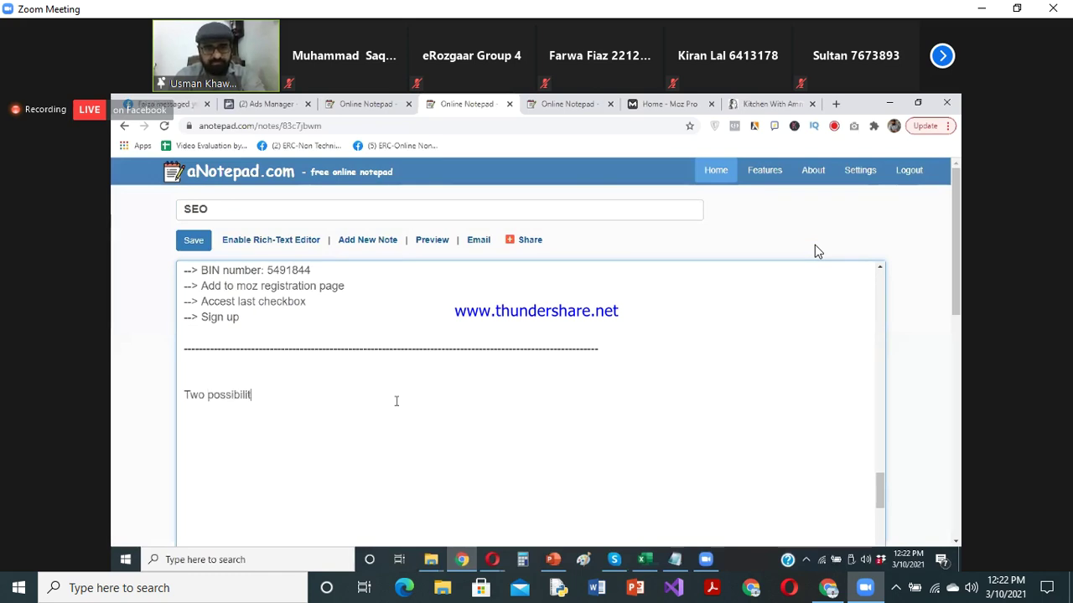
pyautogui.hotkey('ctrl', 'a')
pyautogui.write('1')
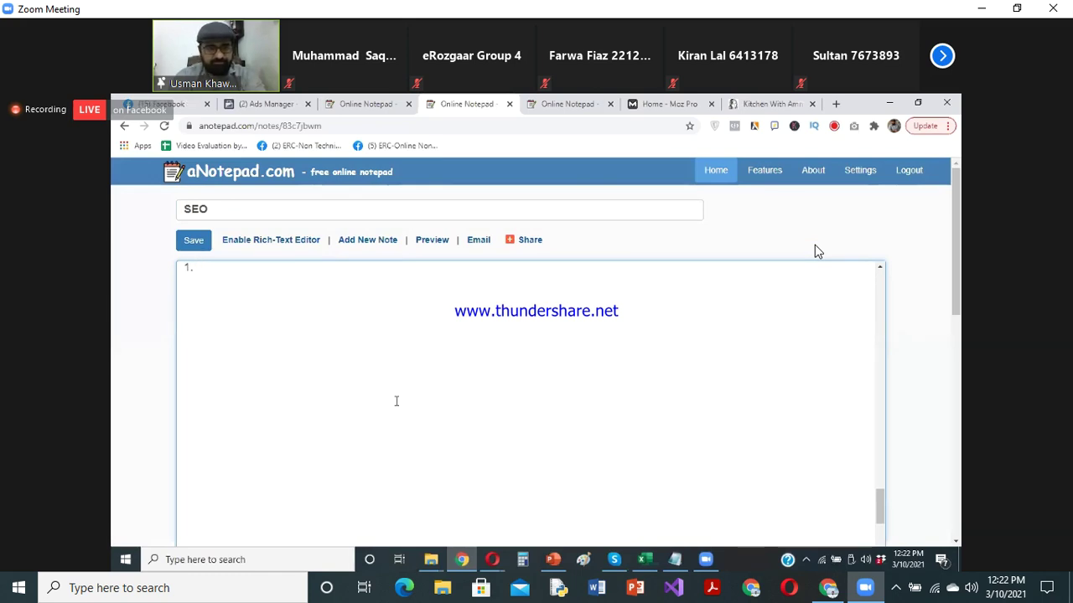
pyautogui.write('. ')
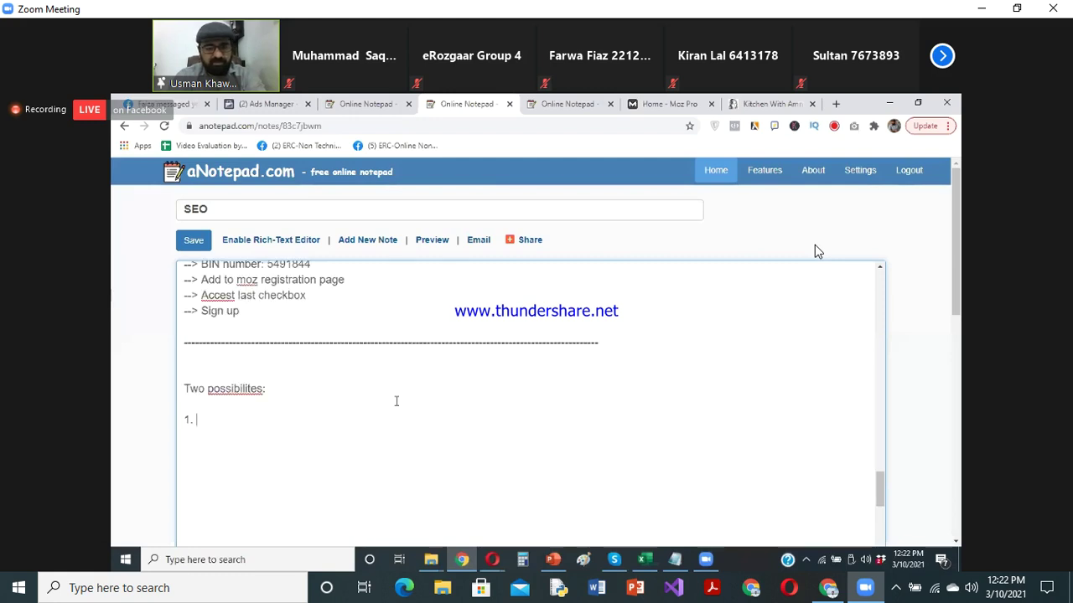
pyautogui.write('Clien')
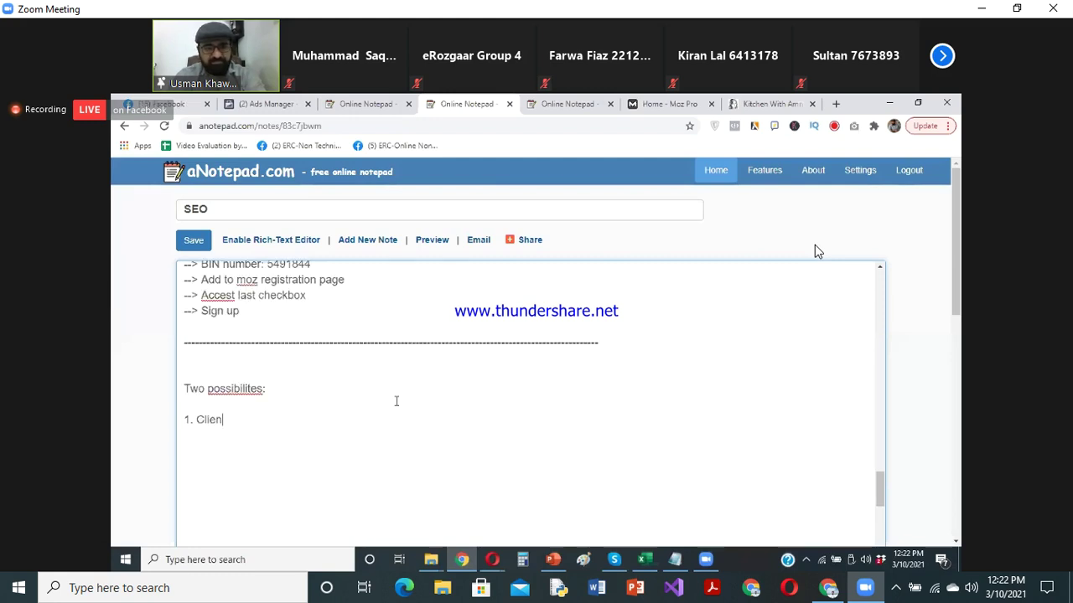
pyautogui.write('t has a website with ')
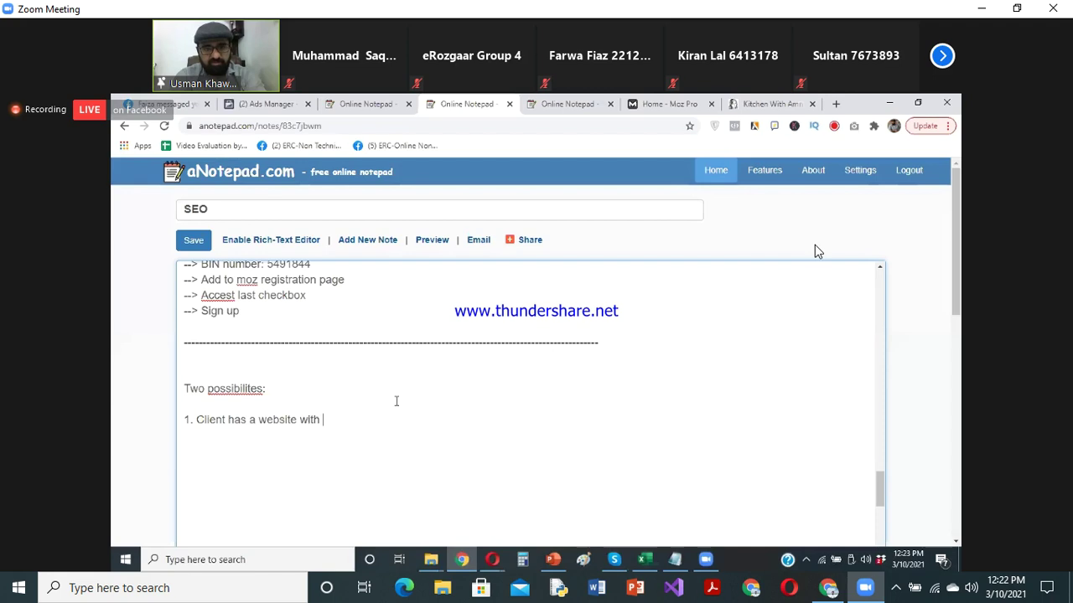
pyautogui.write('no articles')
pyautogui.press('Return')
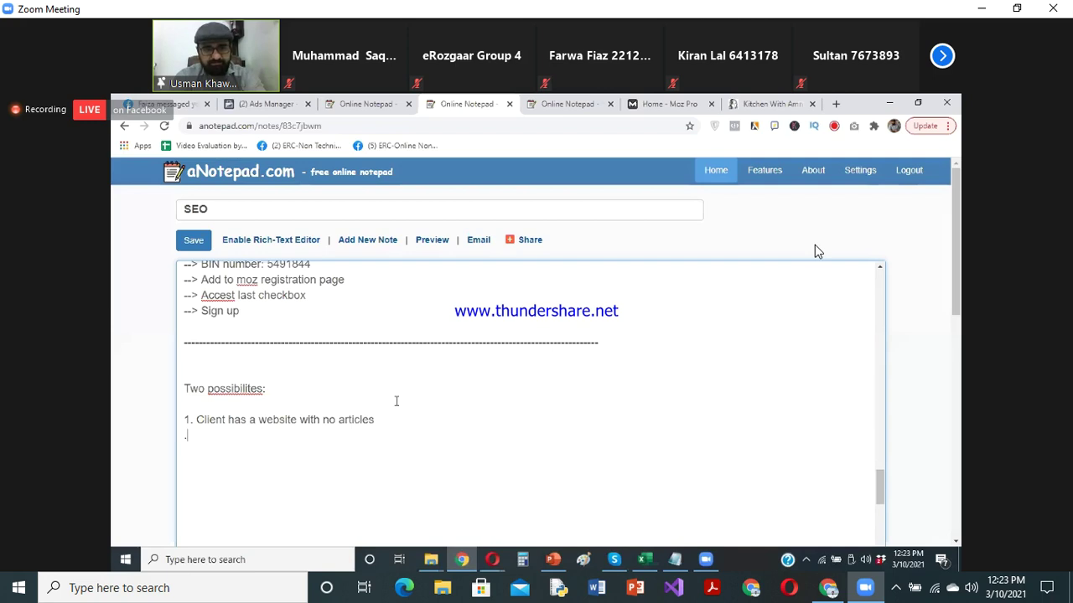
pyautogui.write('2. Client has a website with articles ')
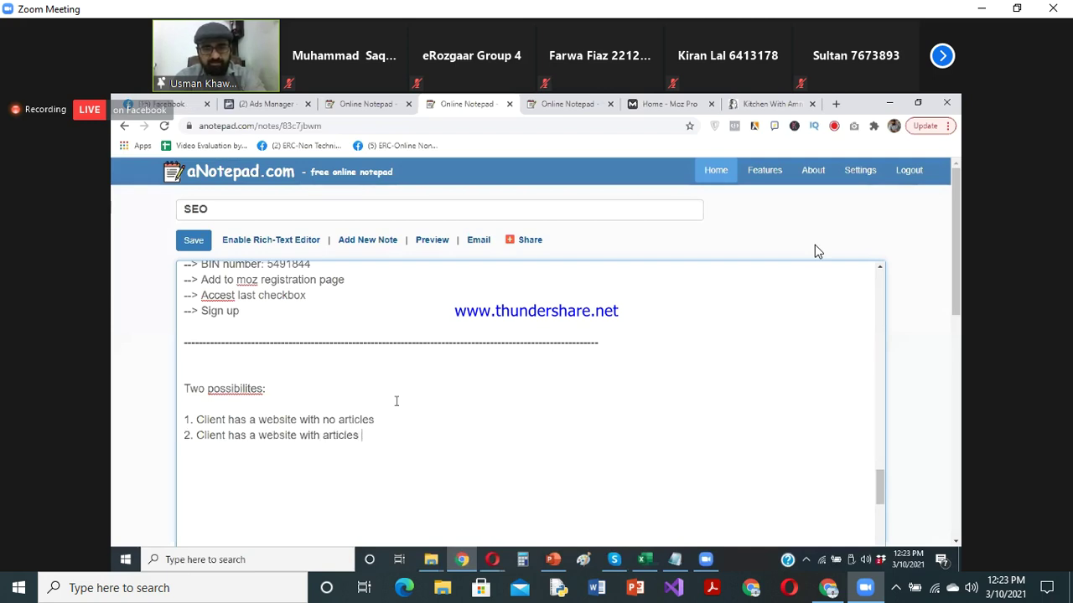
pyautogui.write('but no SEO (')
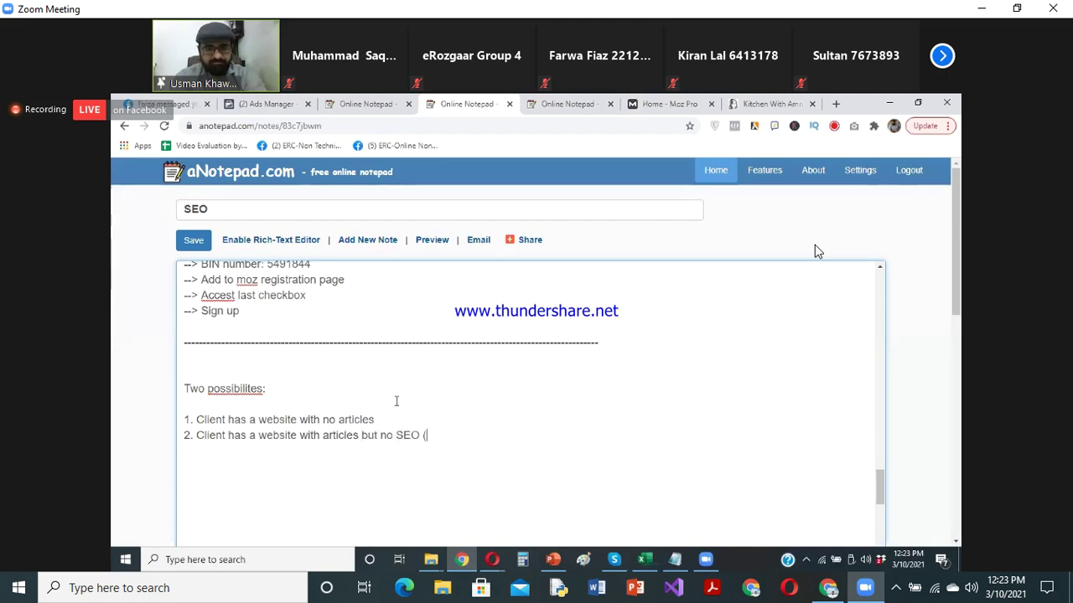
pyautogui.write('not ranked)')
# Correct the misspelt word to 'possibilities' and add two blank lines below the list
pyautogui.rightClick(237, 394)
pyautogui.click(303, 228)
pyautogui.click(514, 434)
pyautogui.press('Return')
pyautogui.press('Return')
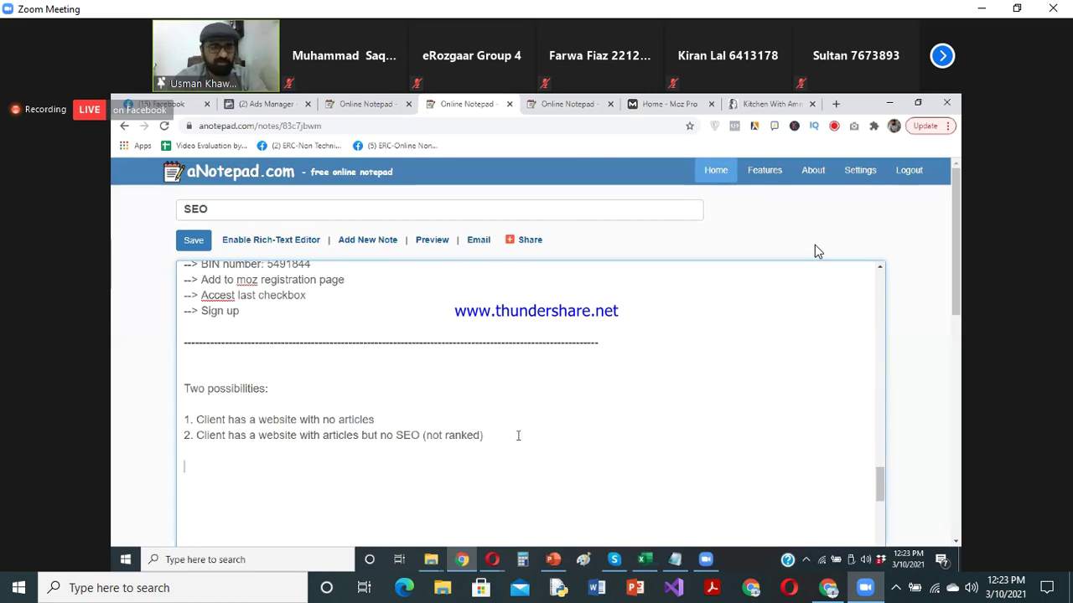
pyautogui.press('Return')
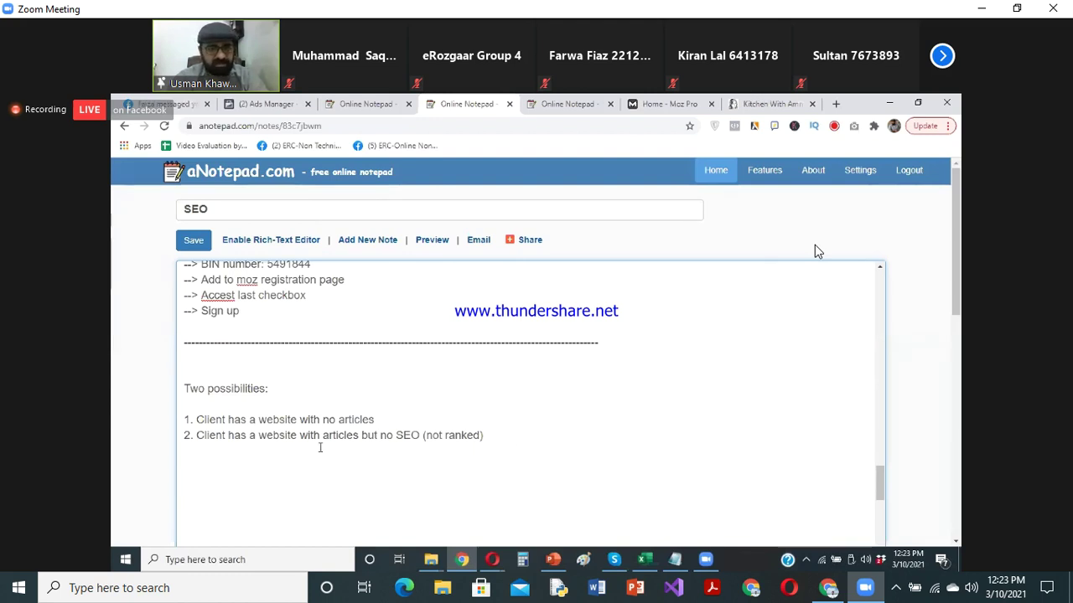
# Delete the no-articles text from the first list item
pyautogui.moveTo(266, 420); pyautogui.dragTo(383, 421)
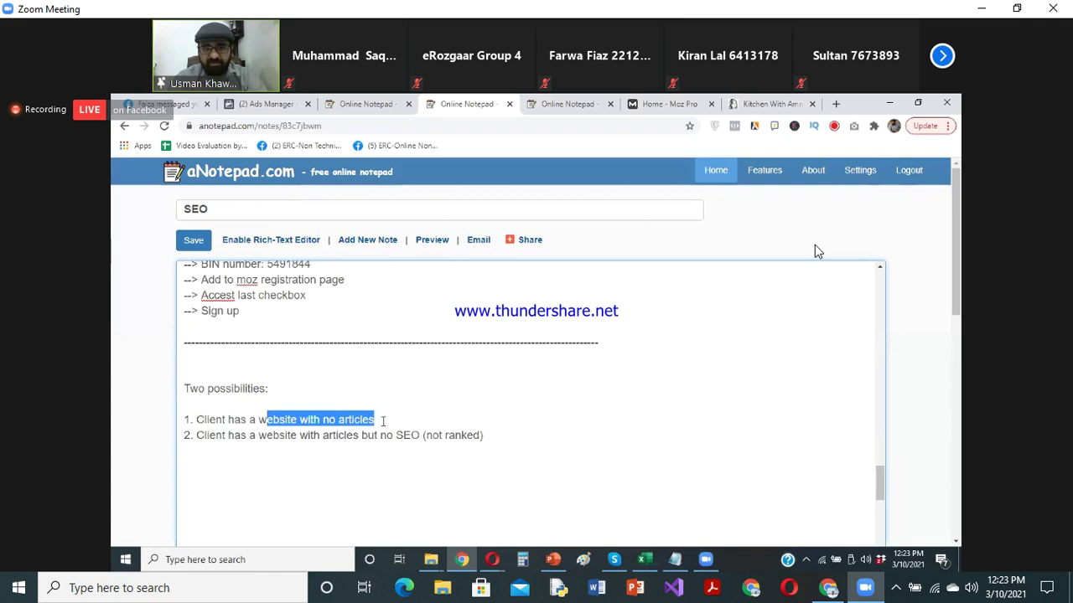
pyautogui.click(382, 422)
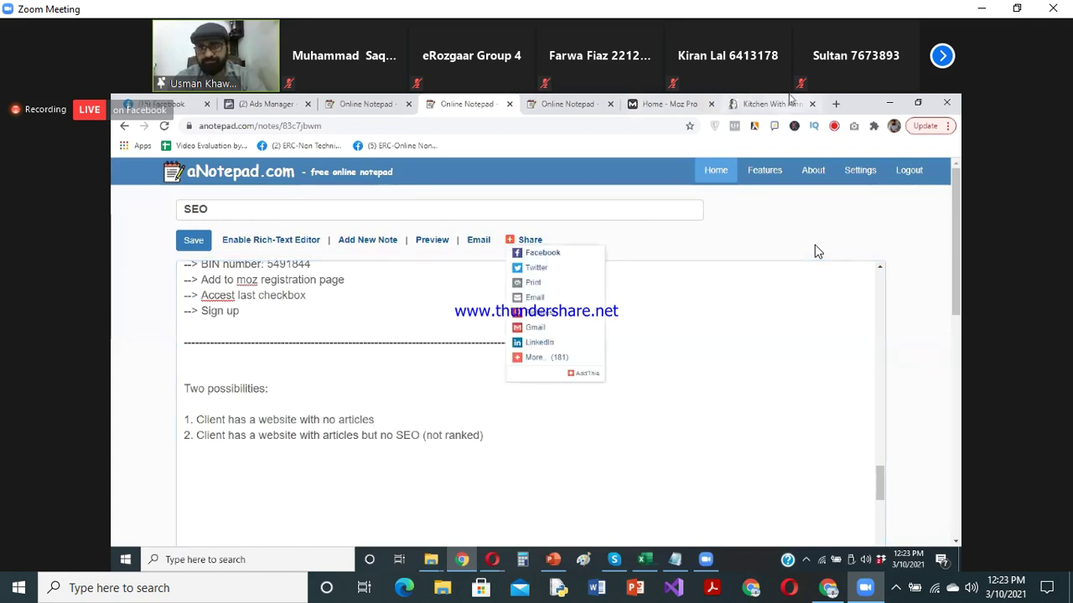
pyautogui.click(789, 98)
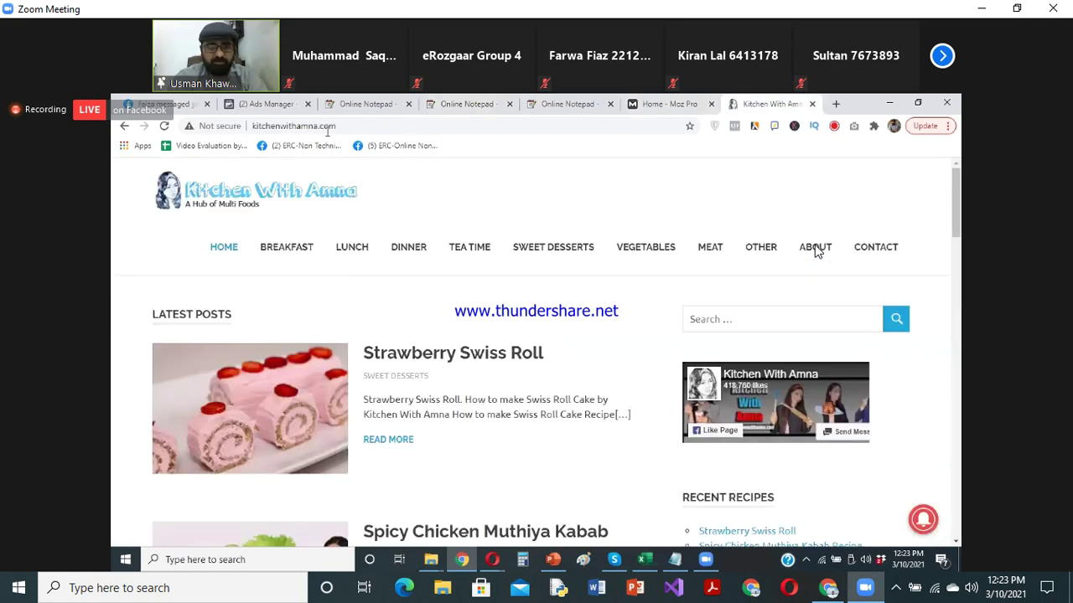
pyautogui.click(675, 100)
pyautogui.click(750, 100)
pyautogui.click(467, 103)
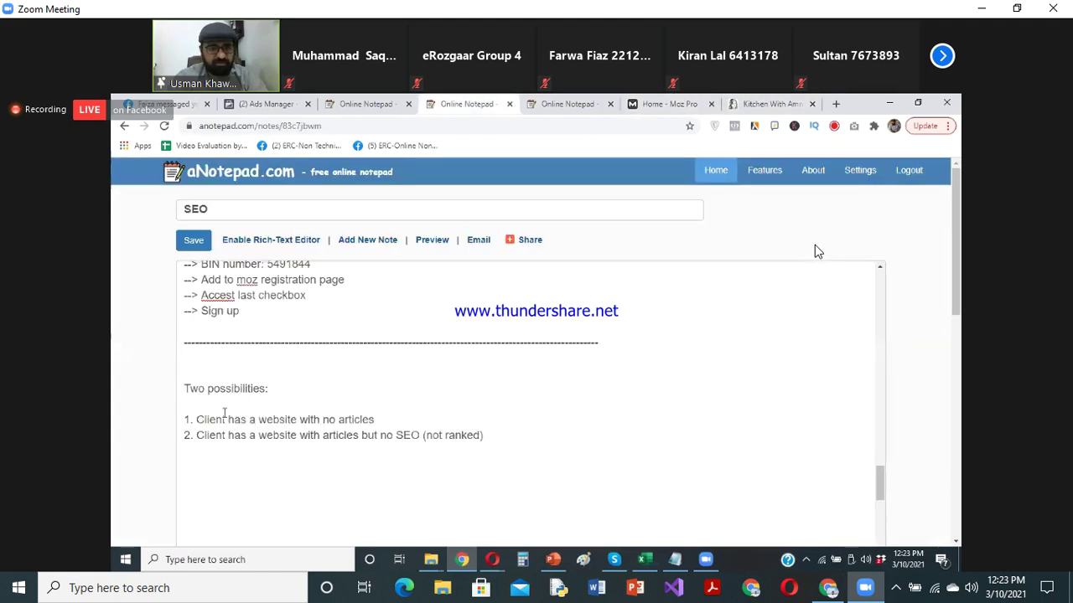
pyautogui.moveTo(196, 419); pyautogui.dragTo(383, 419)
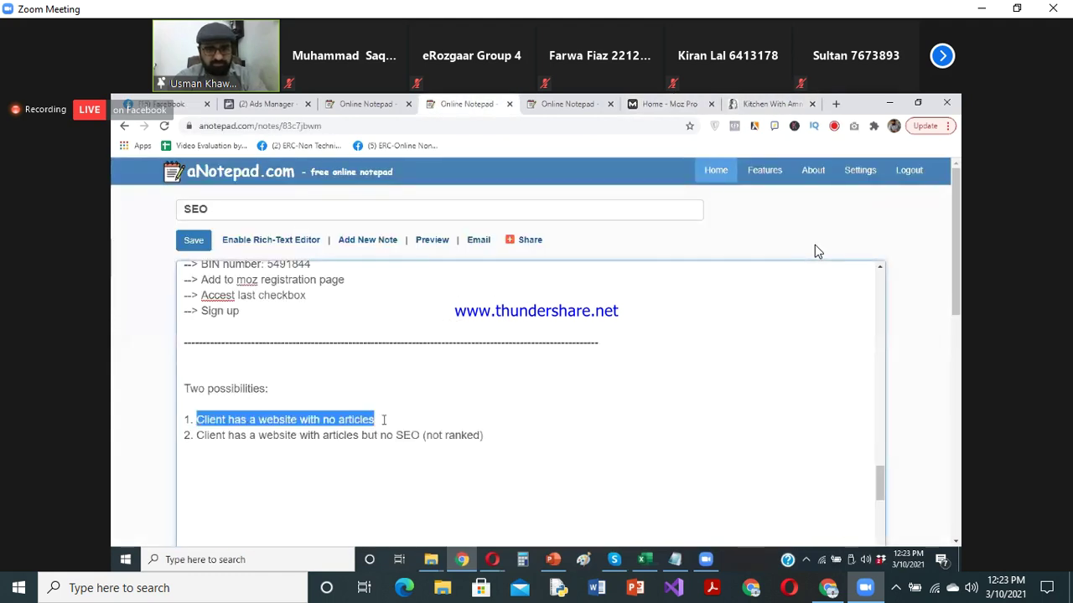
pyautogui.press('BackSpace')
pyautogui.press('BackSpace')
pyautogui.press('BackSpace')
pyautogui.press('BackSpace')
pyautogui.press('BackSpace')
# Retype '2. Client has a website with no articles' below, then return to Kitchen With Amna
pyautogui.click(492, 422)
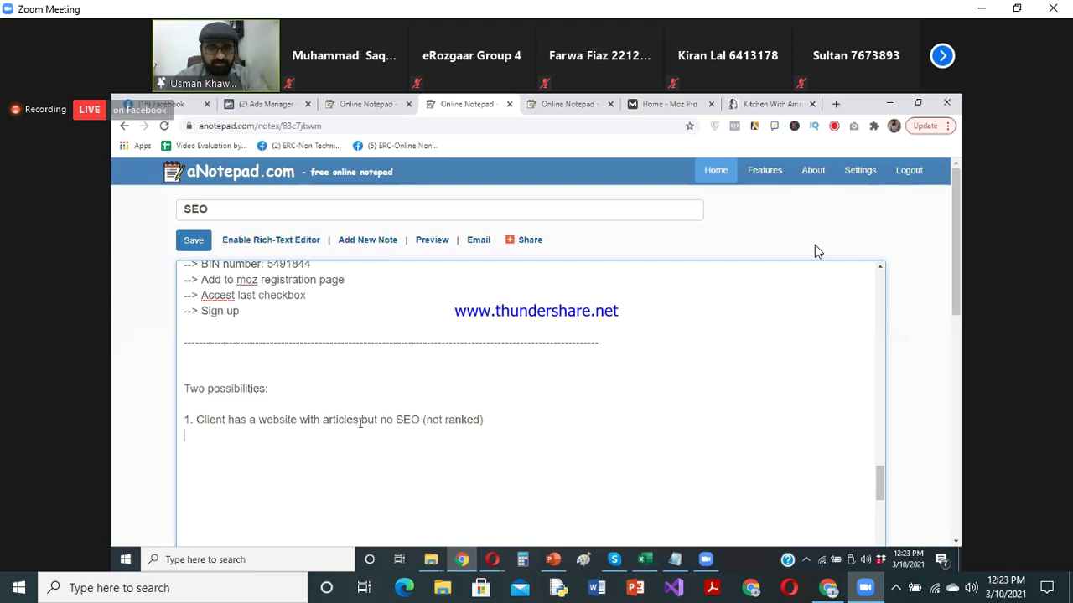
pyautogui.write('2. Client has a website with no articles')
pyautogui.moveTo(196, 420); pyautogui.dragTo(361, 422)
pyautogui.click(748, 101)
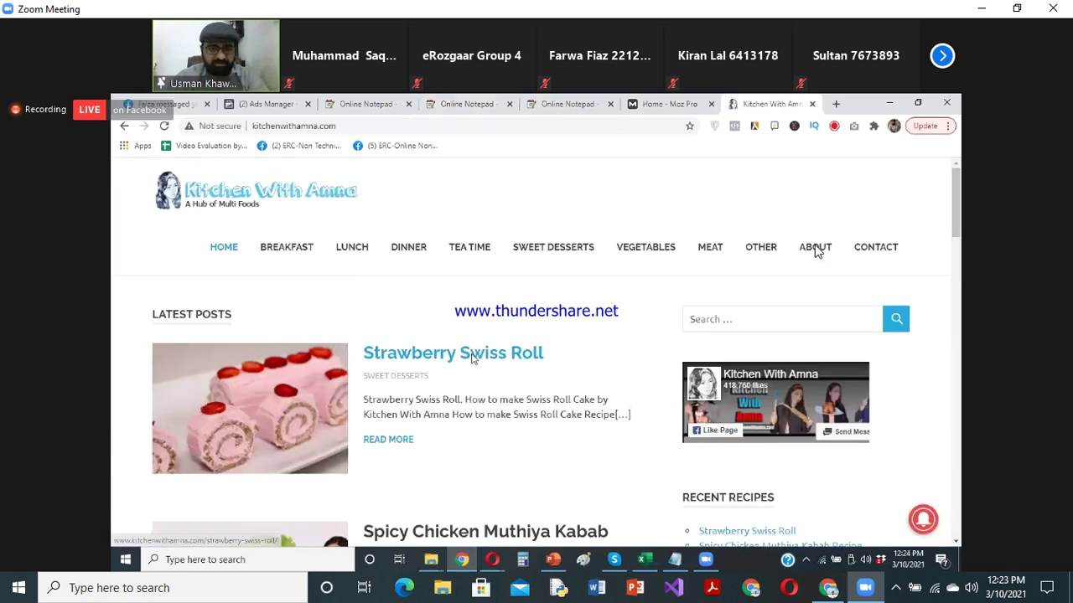
# Open the Strawberry Swiss Roll post, dismiss the ad, and start a new-tab search for it
pyautogui.scroll(-2, 472, 359)
pyautogui.scroll(2, 472, 358)
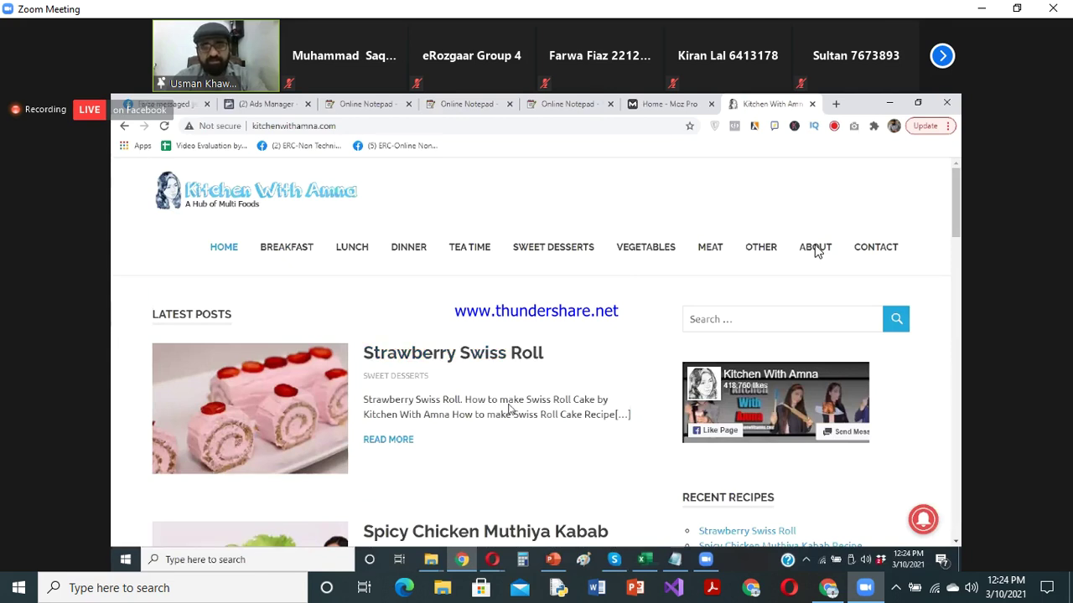
pyautogui.click(398, 357)
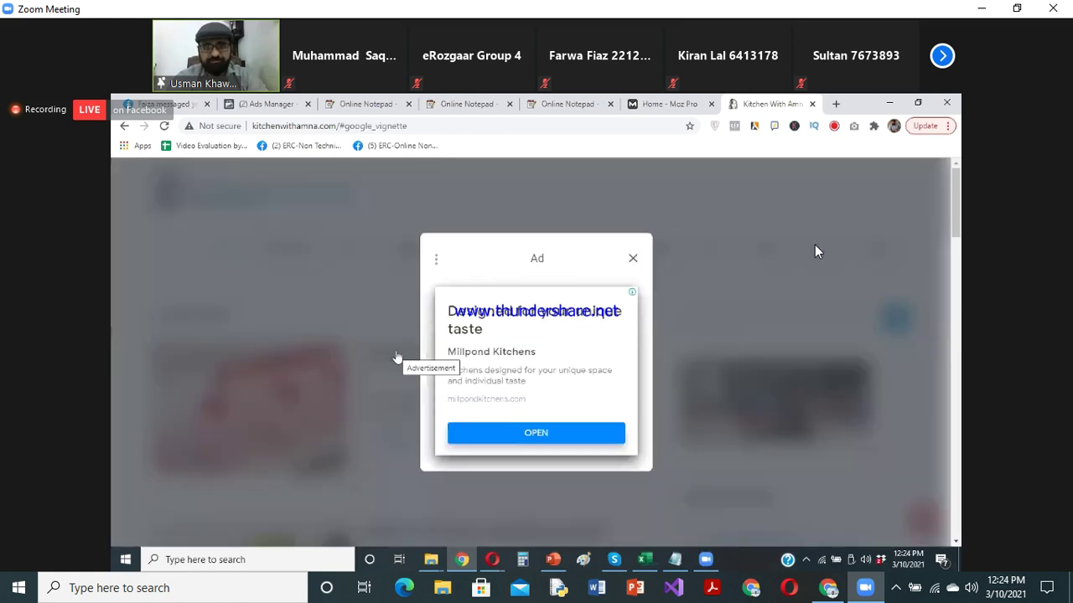
pyautogui.click(634, 260)
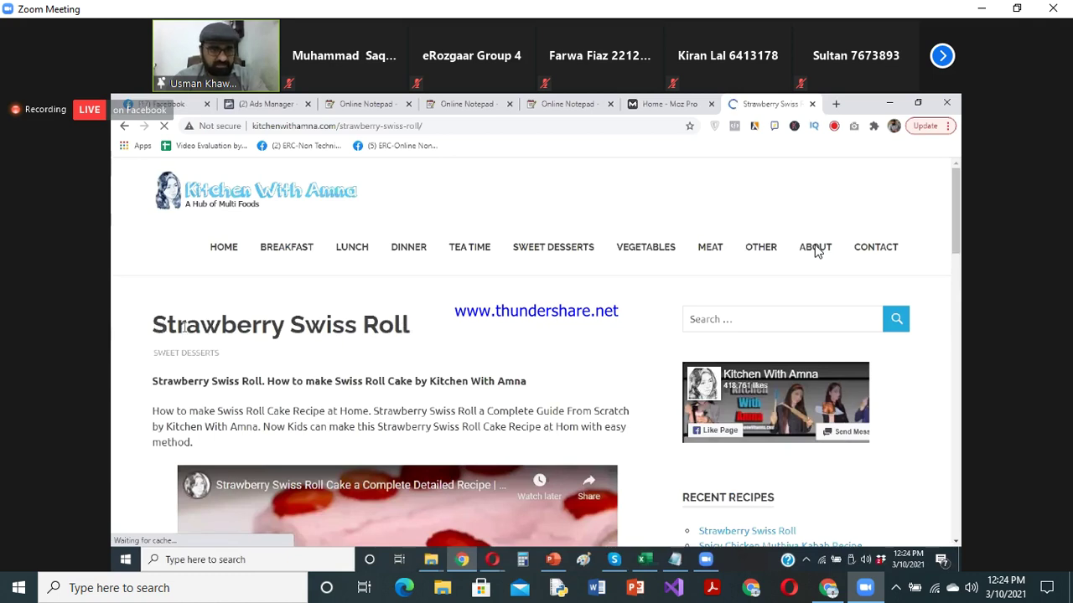
pyautogui.rightClick(269, 328)
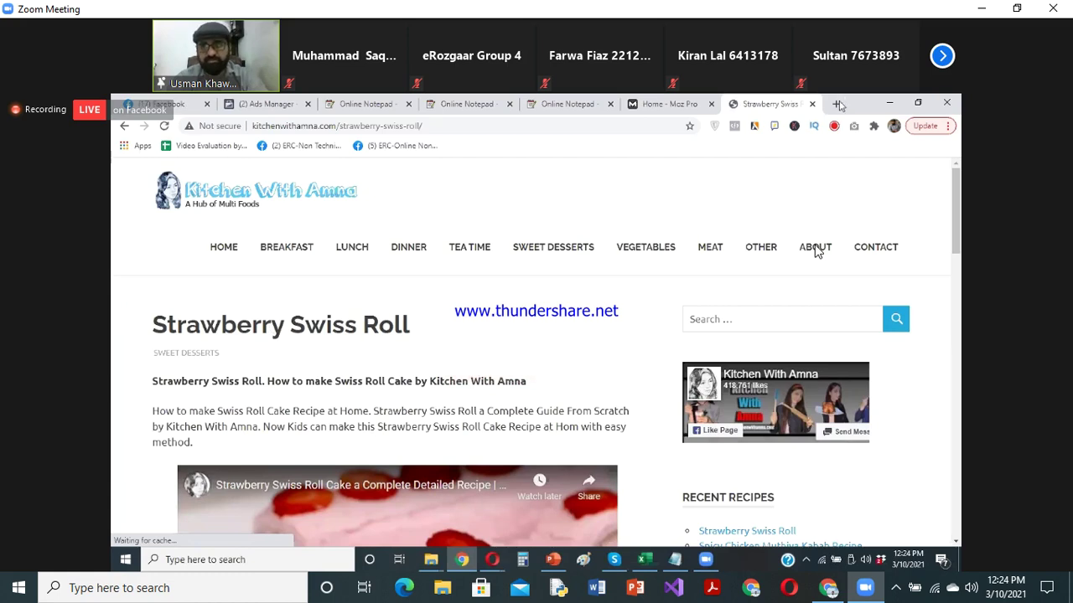
pyautogui.scroll(-5, 817, 252)
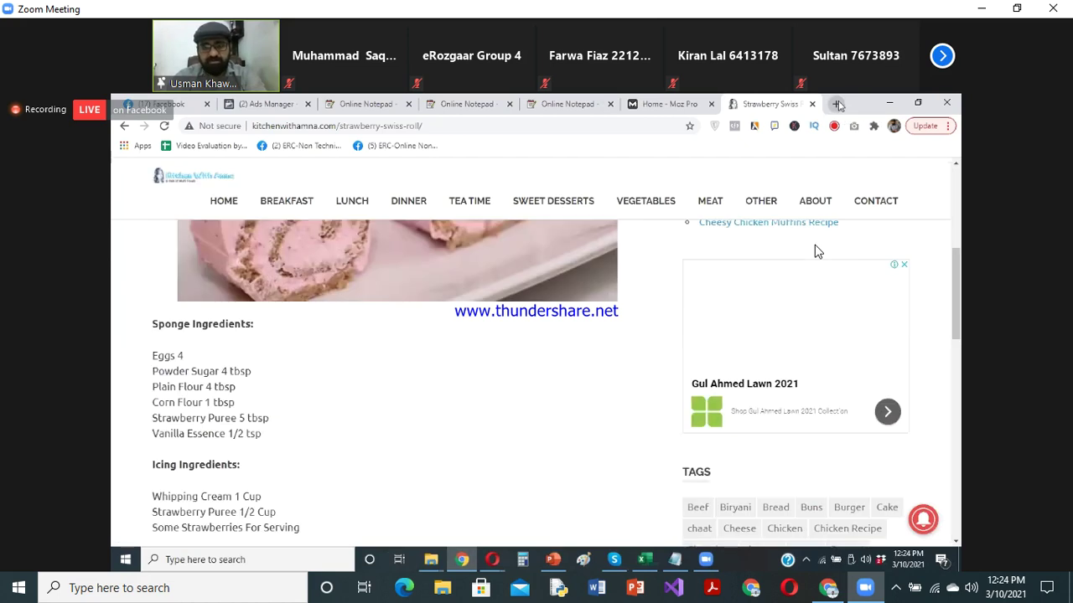
pyautogui.hotkey('ctrl', 't')
pyautogui.write('strabe')
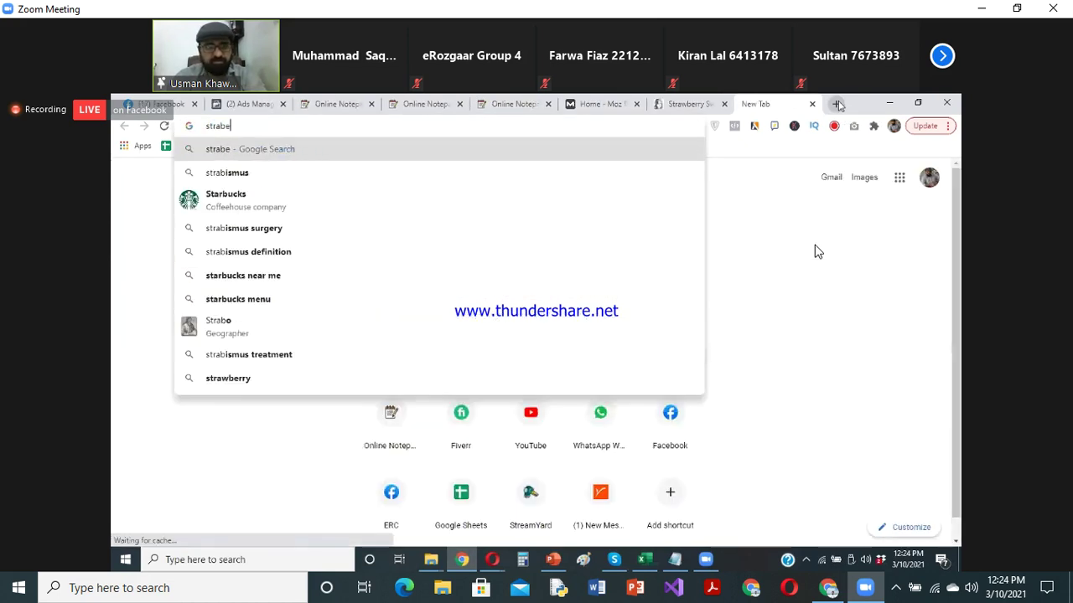
pyautogui.write('rry sw')
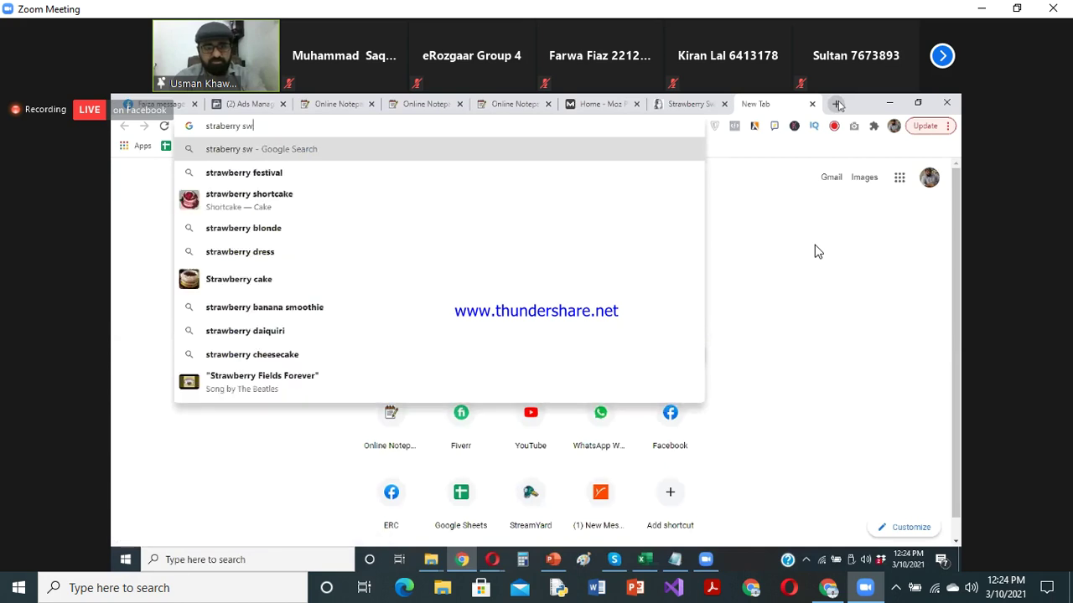
pyautogui.write('iss role')
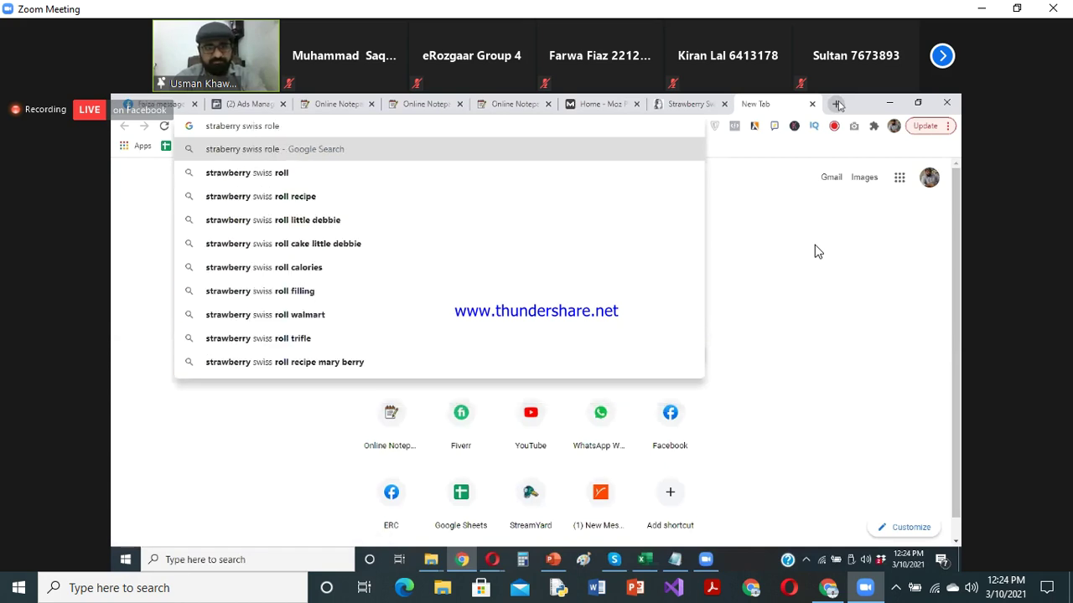
# Search Google for the correctly spelled 'strawberry swiss roll'
pyautogui.press('BackSpace')
pyautogui.write('l')
pyautogui.press('Return')
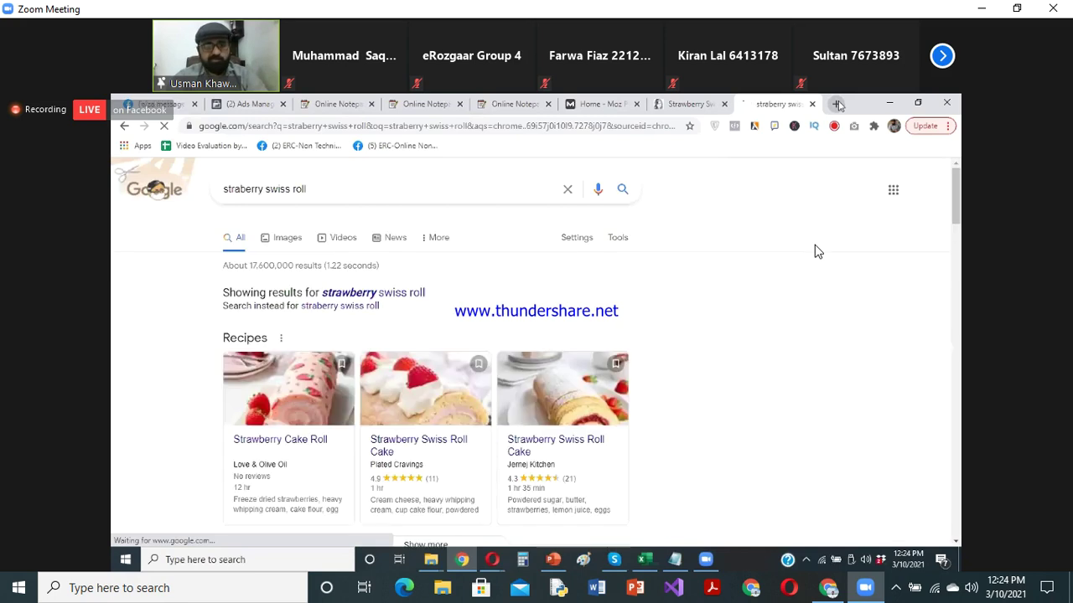
pyautogui.click(356, 295)
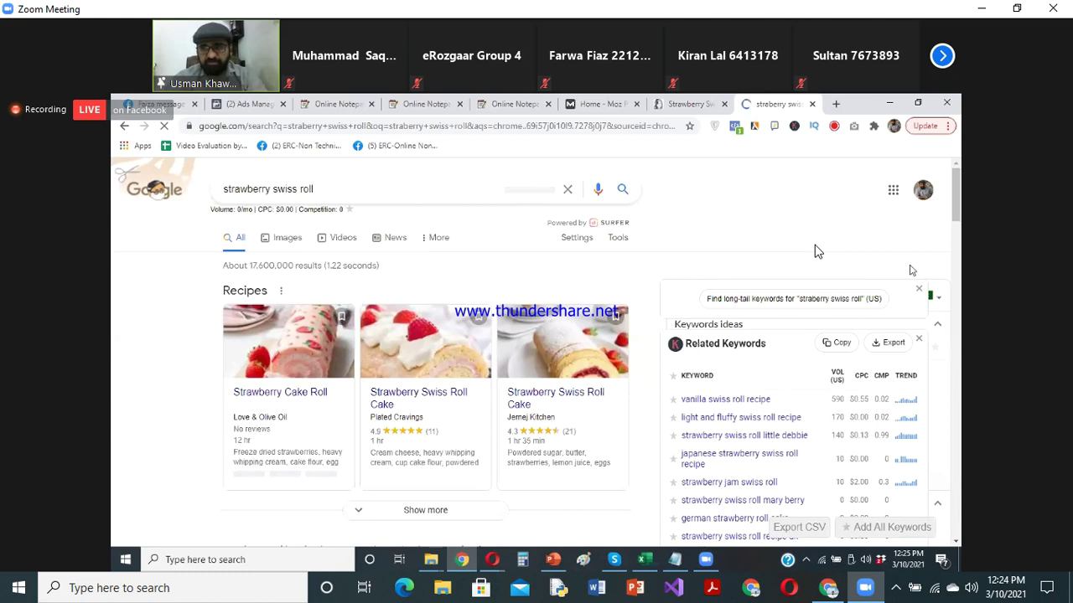
# Set Keyword Surfer's country to United States, showing 1,300 volume, and copy the query
pyautogui.click(920, 289)
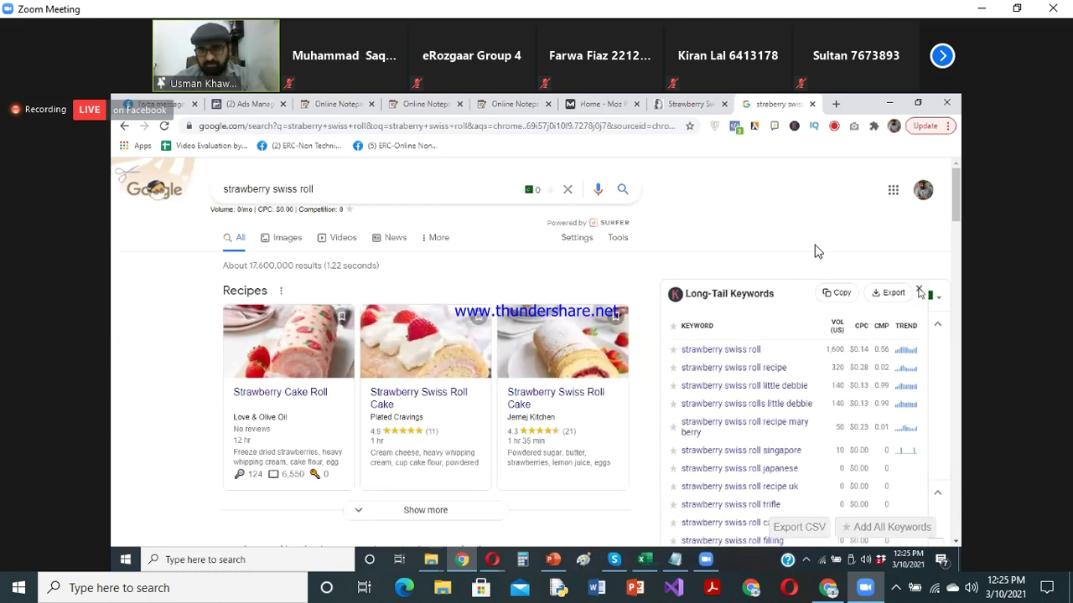
pyautogui.click(928, 298)
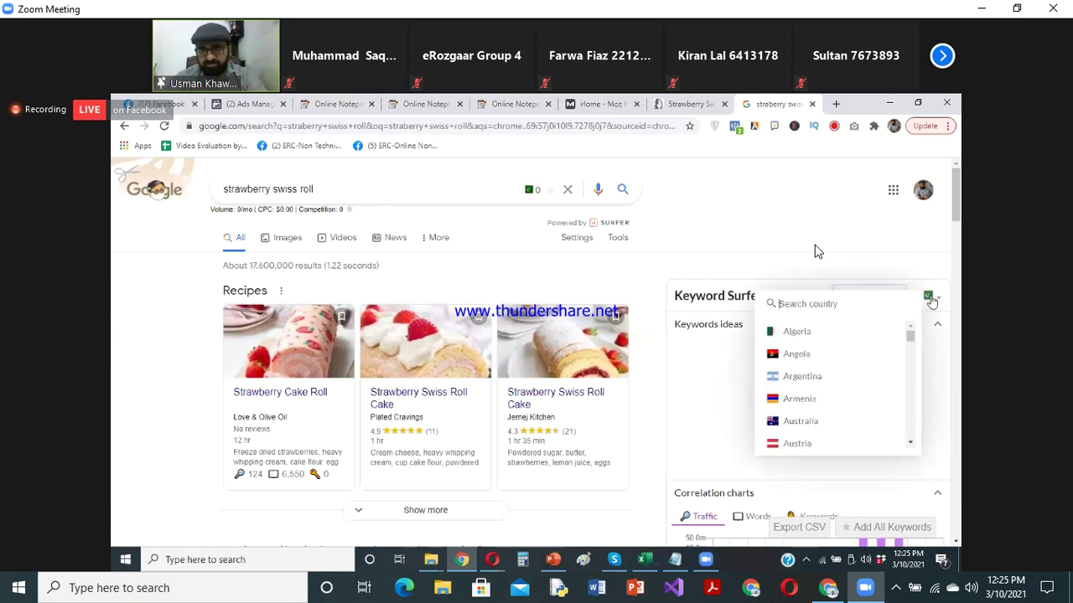
pyautogui.write('uni')
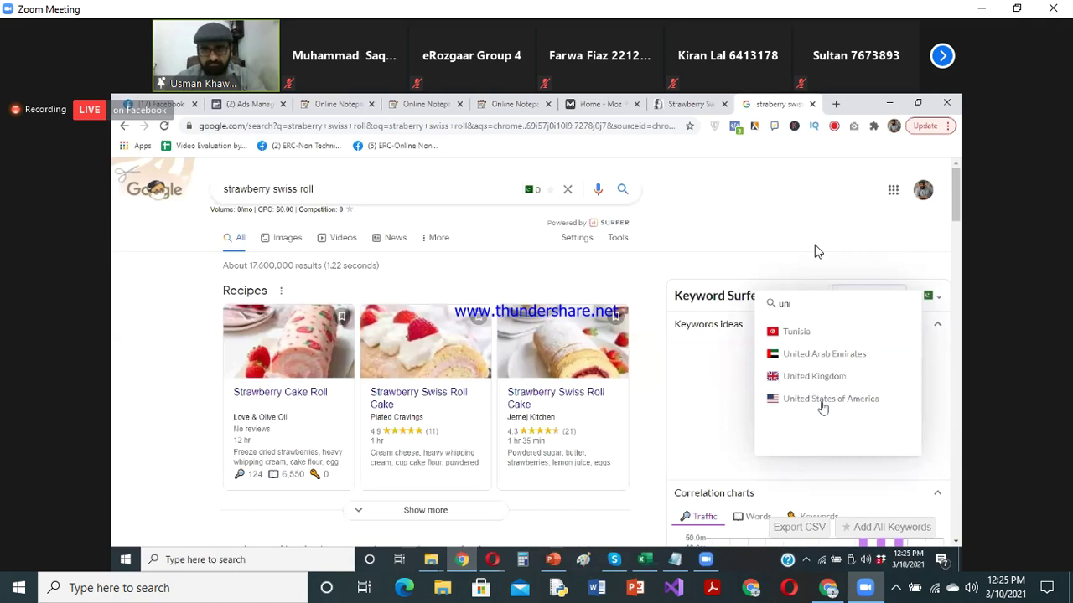
pyautogui.click(822, 405)
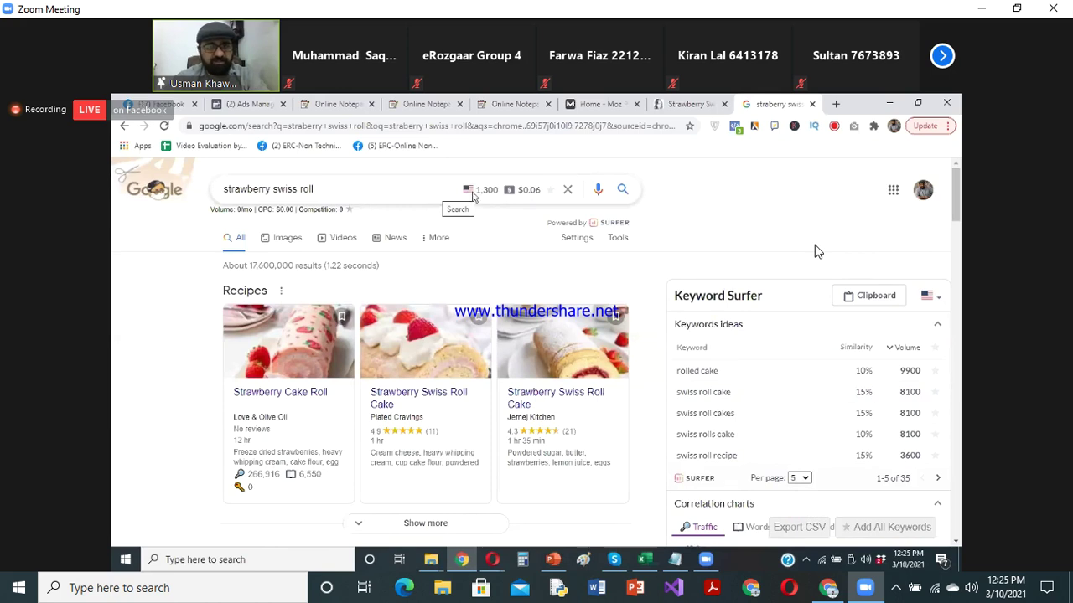
pyautogui.doubleClick(488, 190)
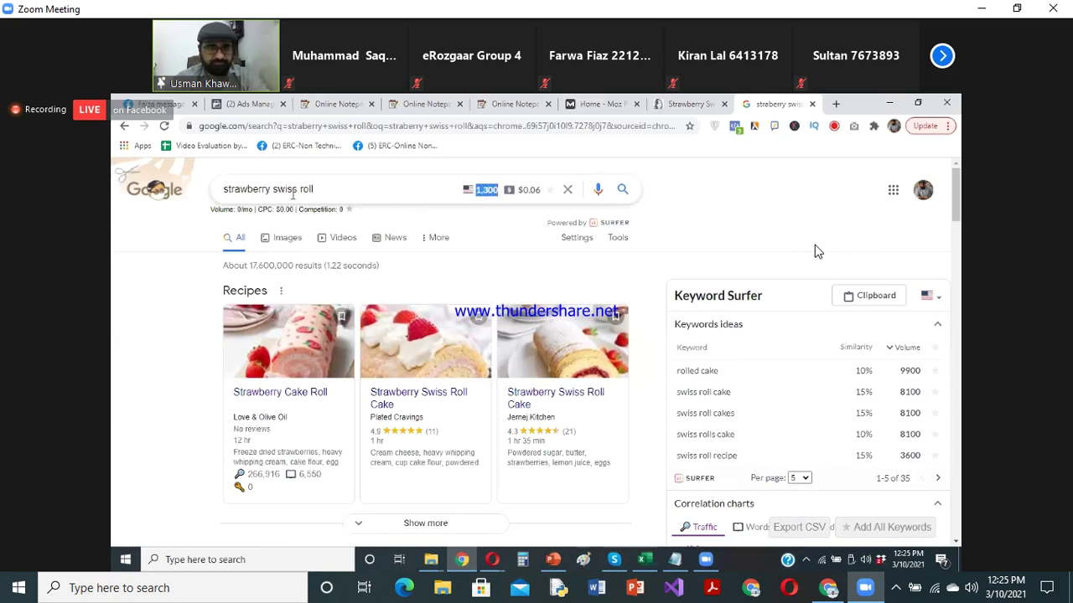
pyautogui.hotkey('ctrl', 'a')
pyautogui.hotkey('ctrl', 'c')
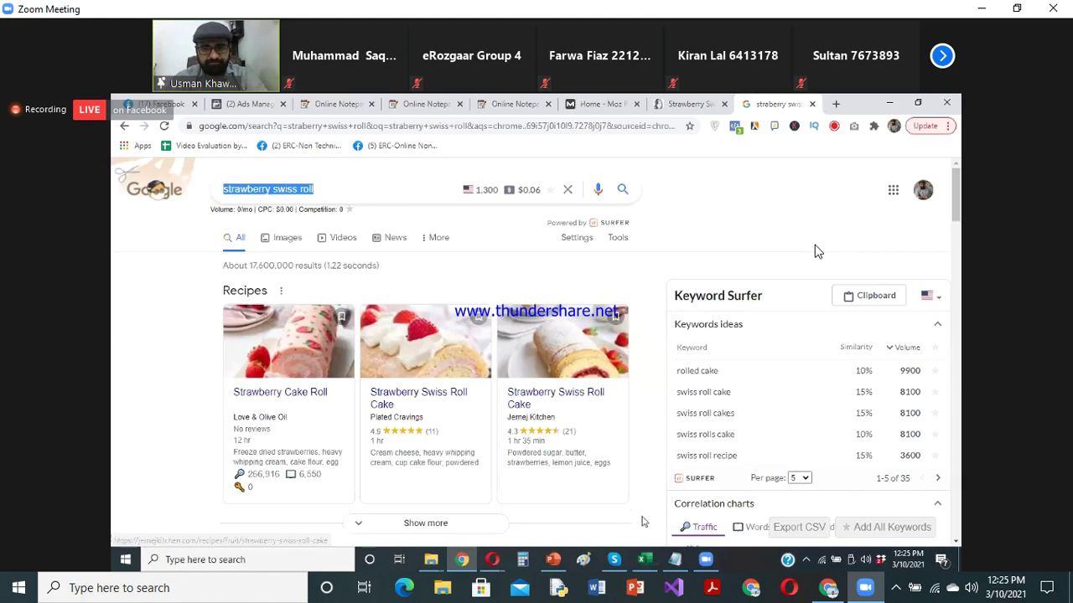
# In Excel, paste 'strawberry swiss roll' into A7 and enter 1300 in B7
pyautogui.click(644, 560)
pyautogui.press('Down')
pyautogui.press('Down')
pyautogui.press('Down')
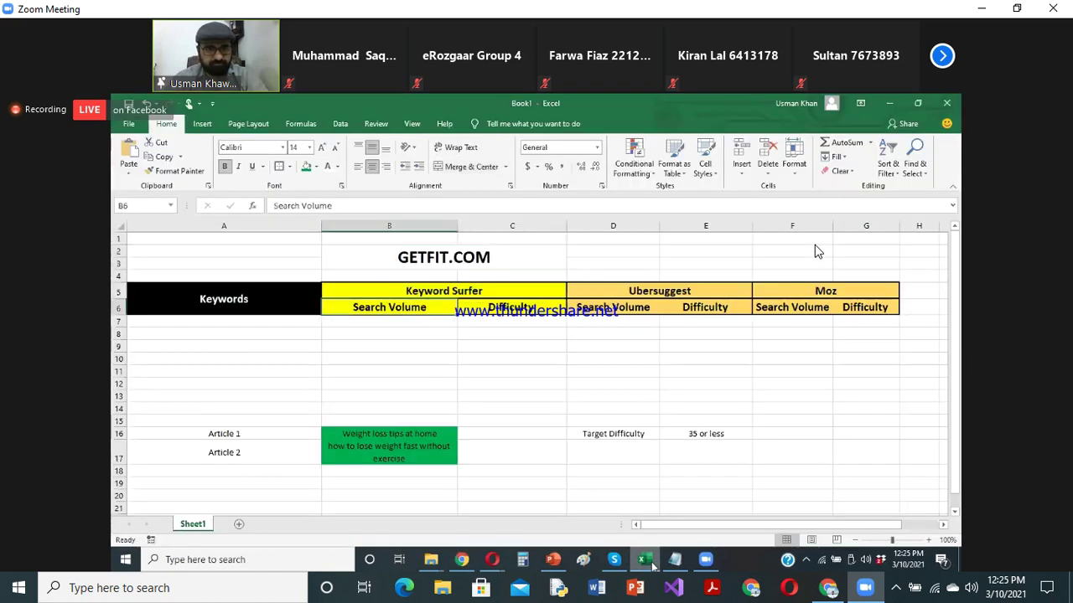
pyautogui.press('Left')
pyautogui.hotkey('ctrl', 'v')
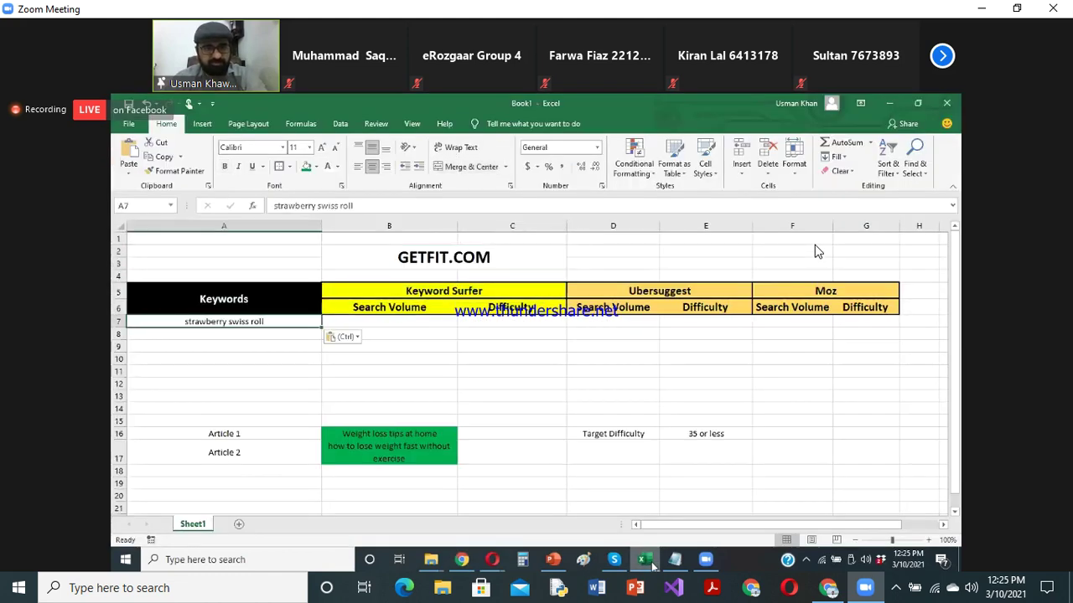
pyautogui.press('Right')
pyautogui.write('1300')
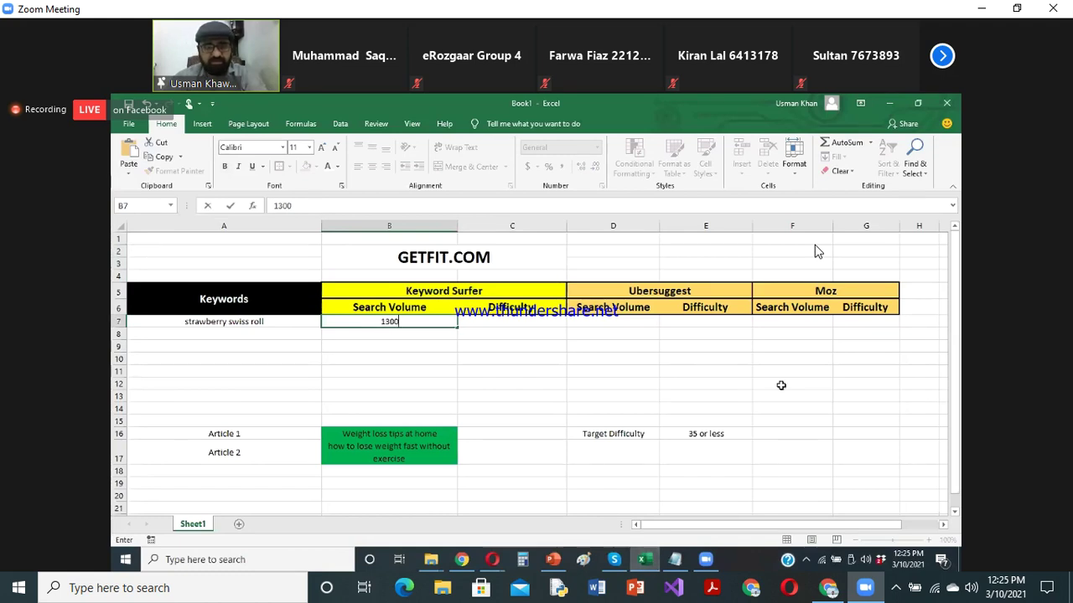
# Rename the sheet title to KITCHENWITHAMNA.COM, move to D7, and return to Chrome
pyautogui.click(456, 262)
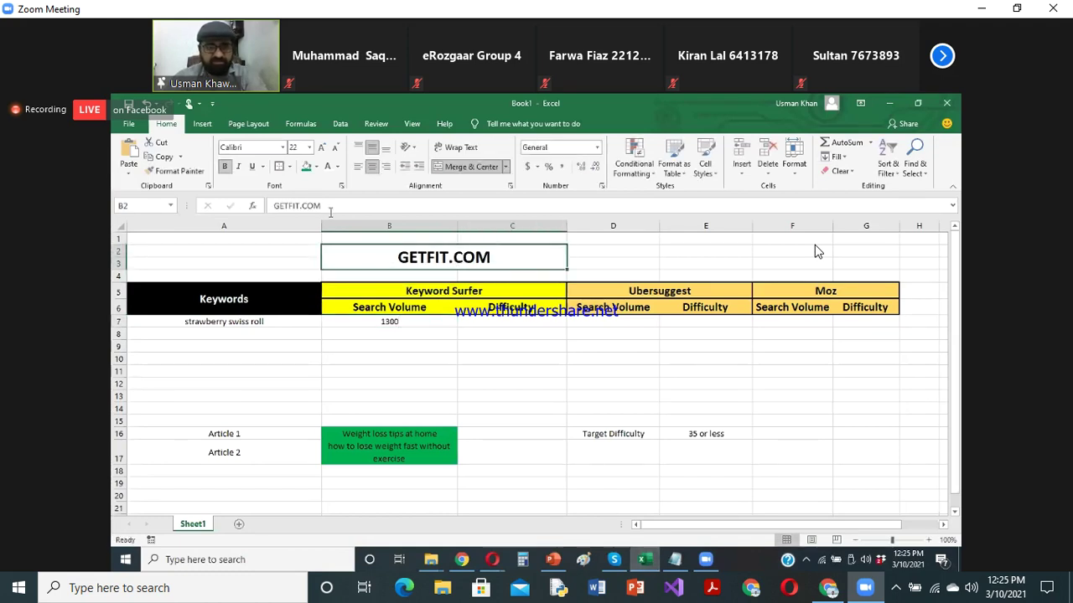
pyautogui.moveTo(240, 205); pyautogui.dragTo(241, 209)
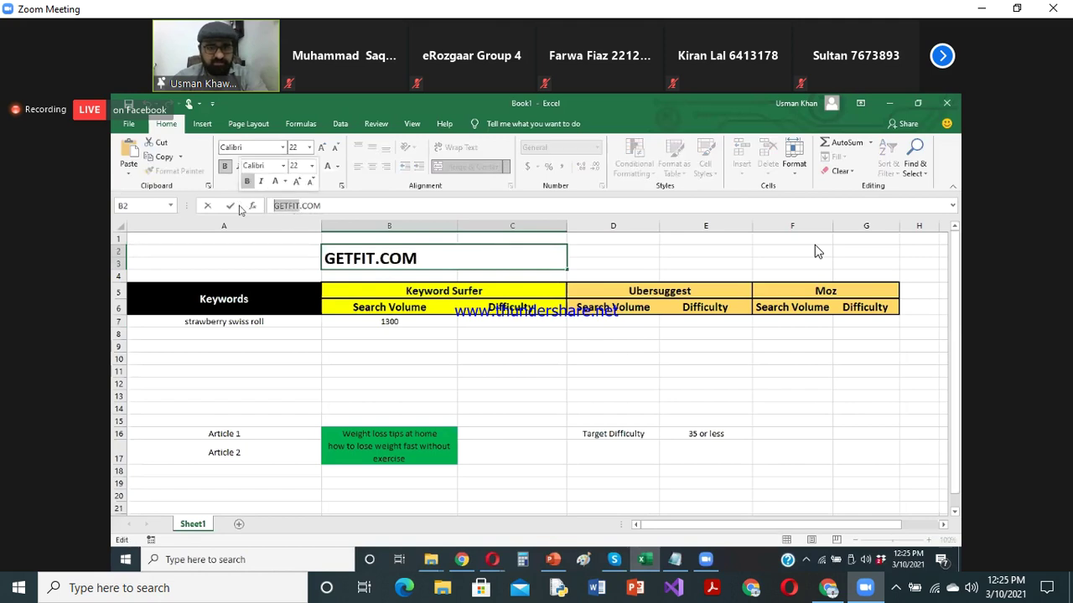
pyautogui.write('KITCHEN W')
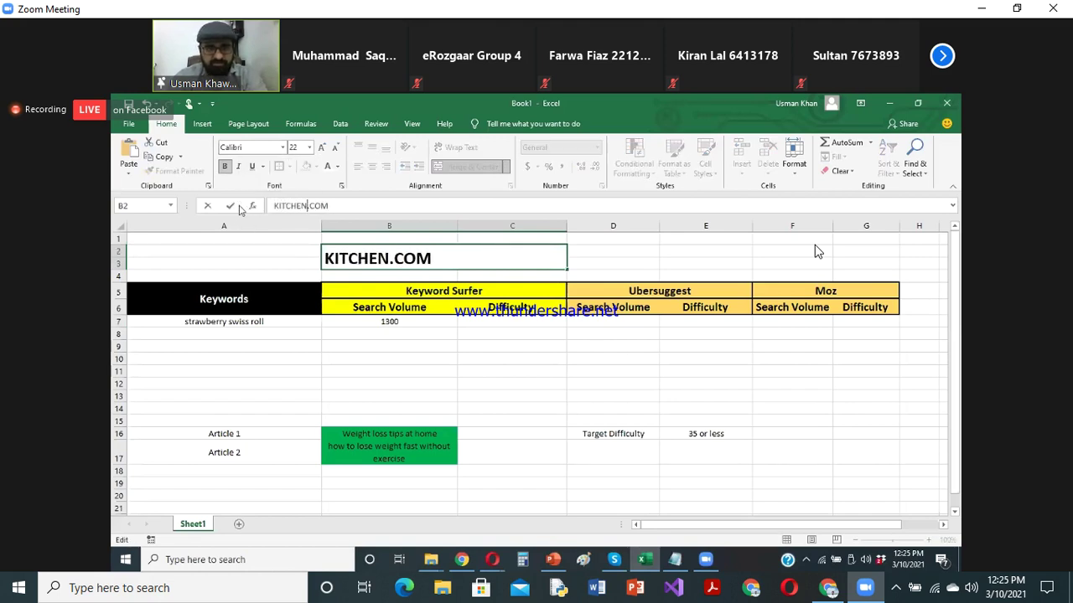
pyautogui.press('BackSpace')
pyautogui.press('BackSpace')
pyautogui.write('WITHAMNA')
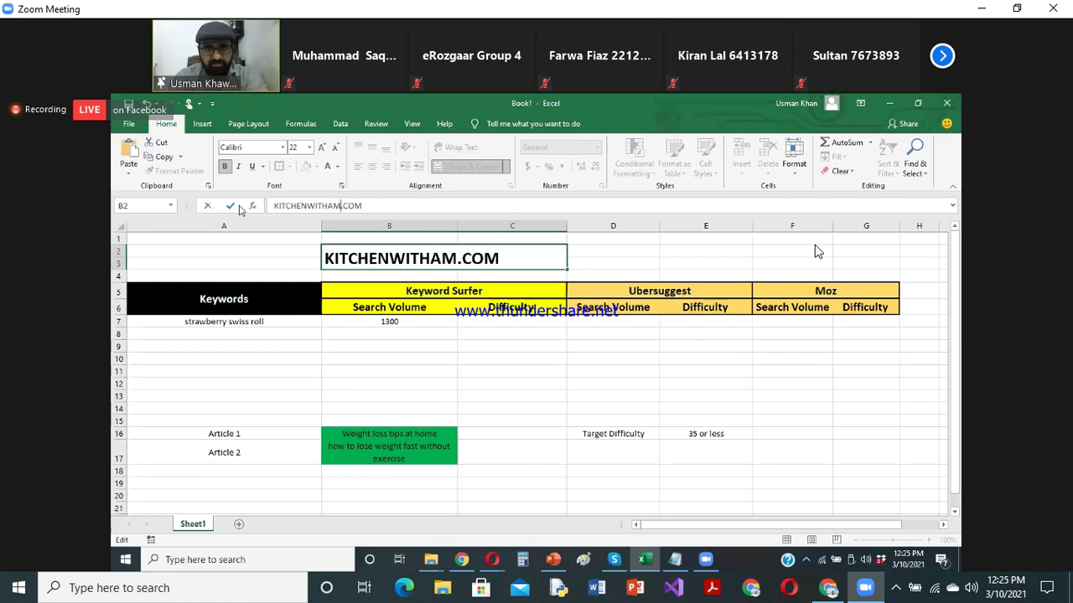
pyautogui.press('Return')
pyautogui.press('Right')
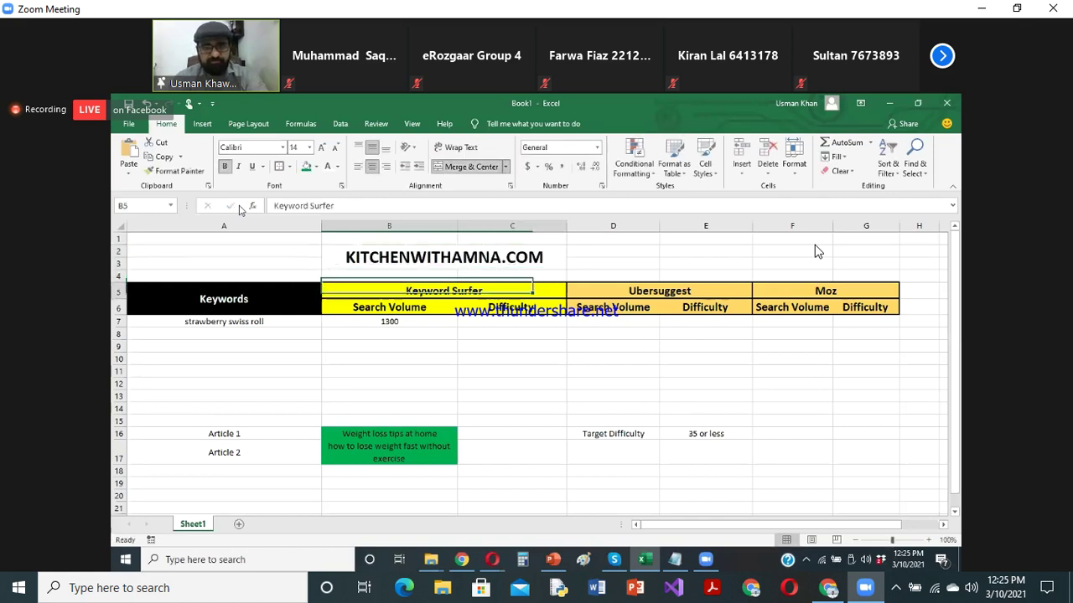
pyautogui.press('Down')
pyautogui.press('Down')
pyautogui.press('Down')
pyautogui.press('Right')
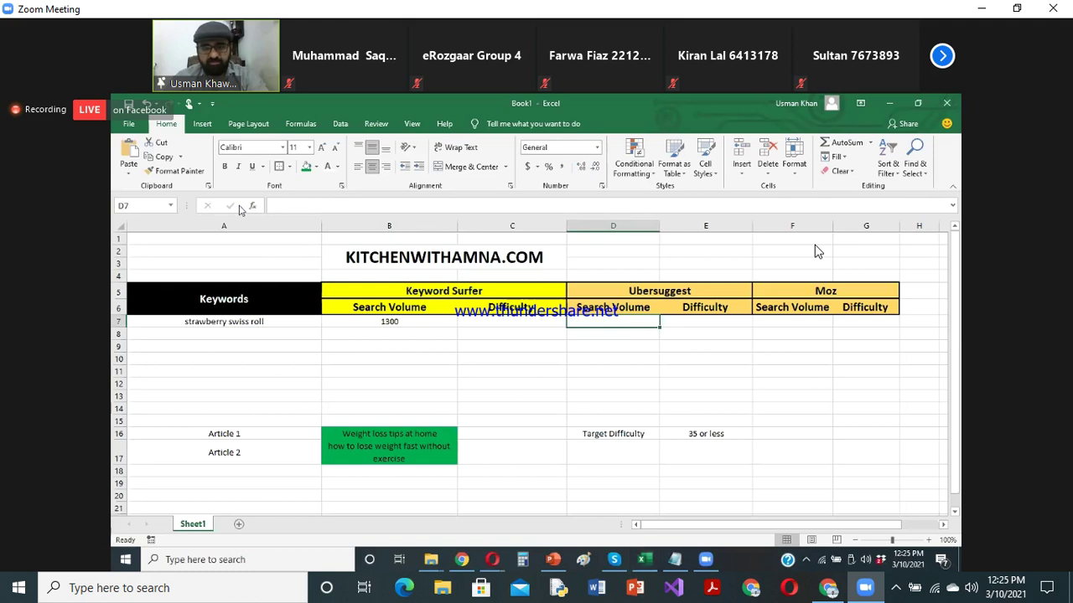
pyautogui.hotkey('alt', 'Tab')
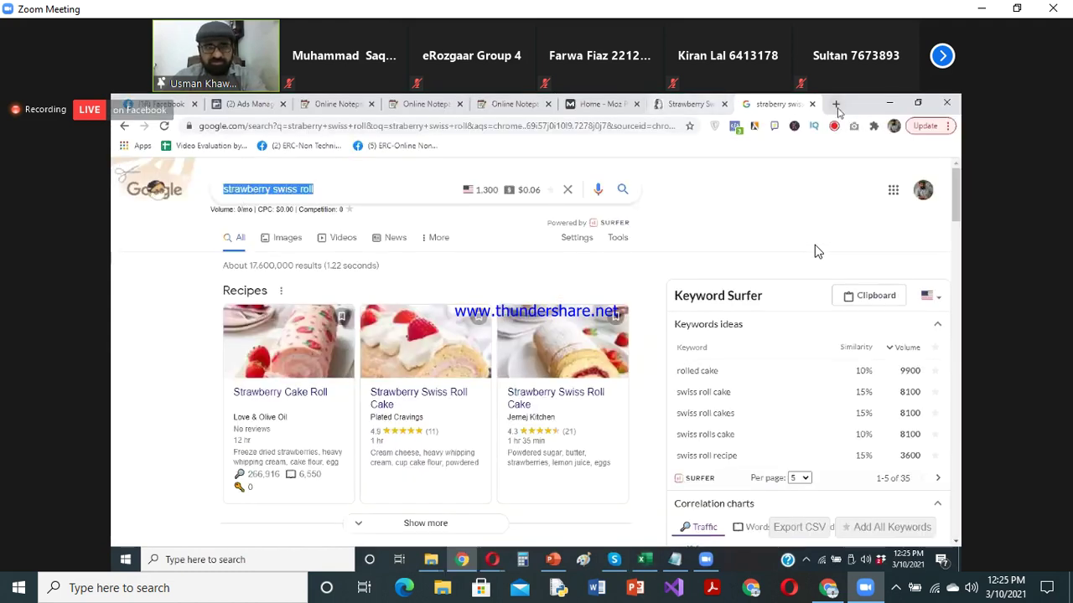
# Look up 'strawberry swiss roll' in Ubersuggest's keyword tool
pyautogui.click(836, 104)
pyautogui.write('NEI')
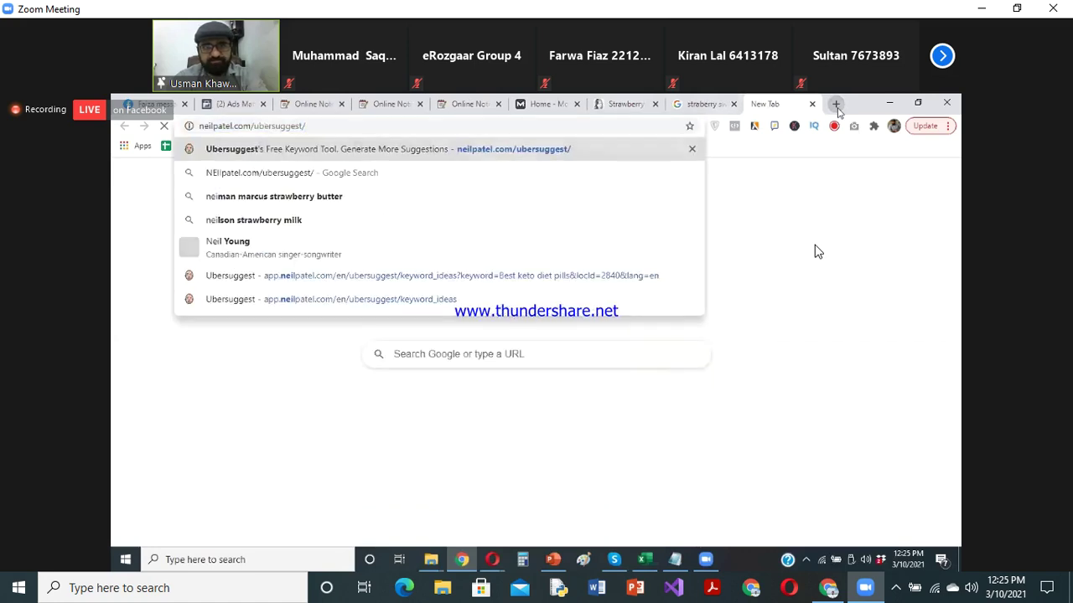
pyautogui.press('Return')
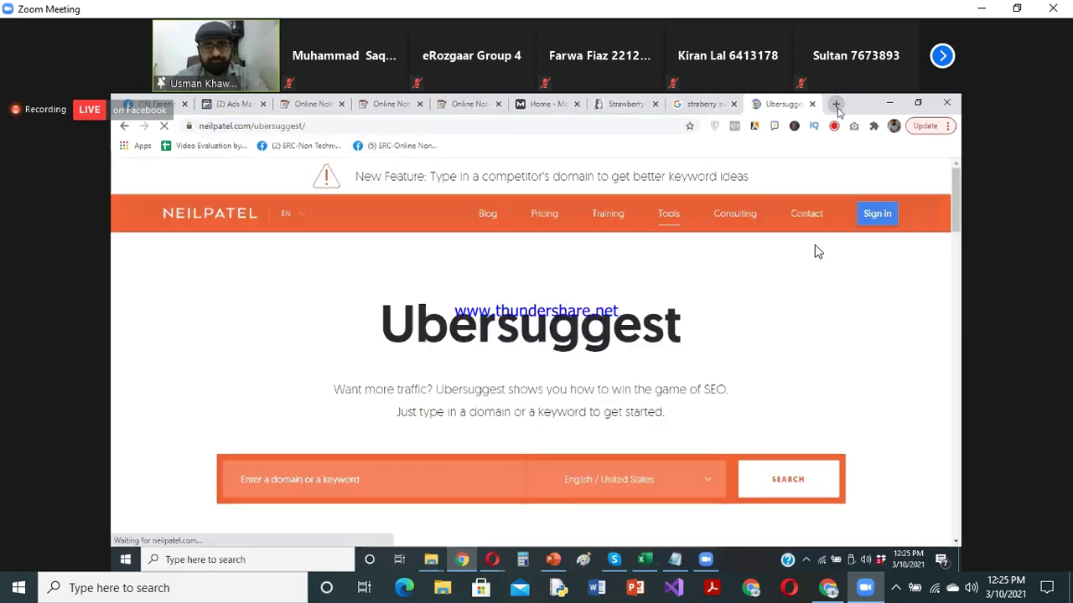
pyautogui.click(353, 485)
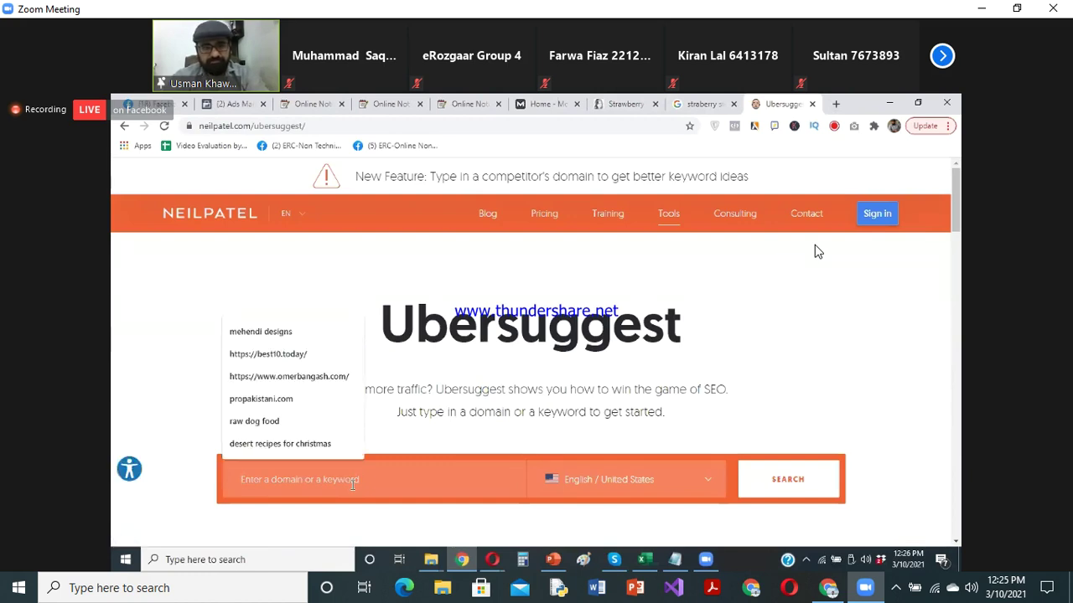
pyautogui.hotkey('ctrl', 'v')
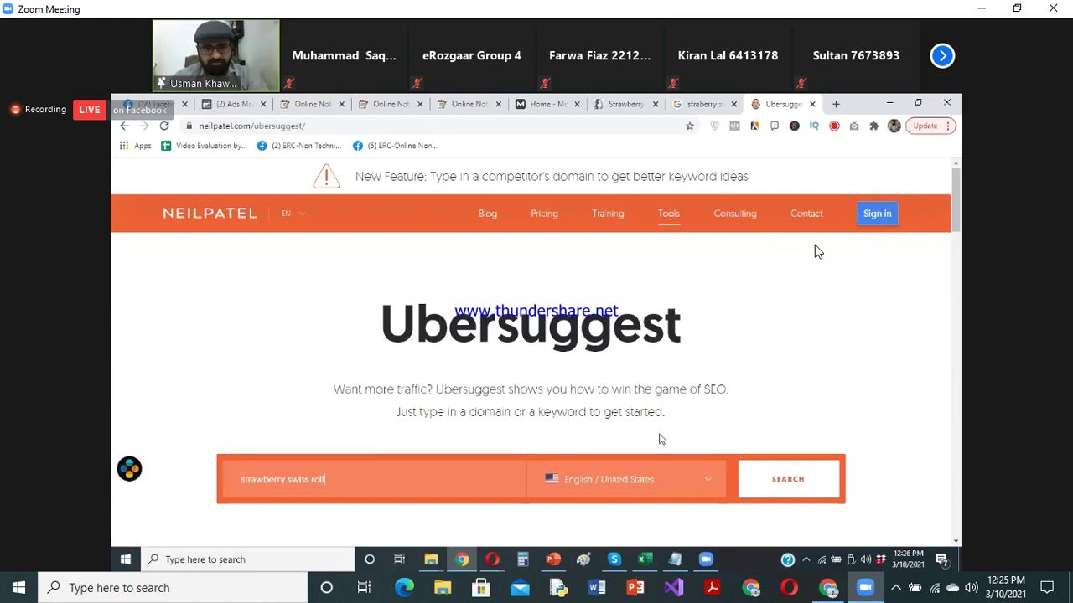
pyautogui.click(788, 476)
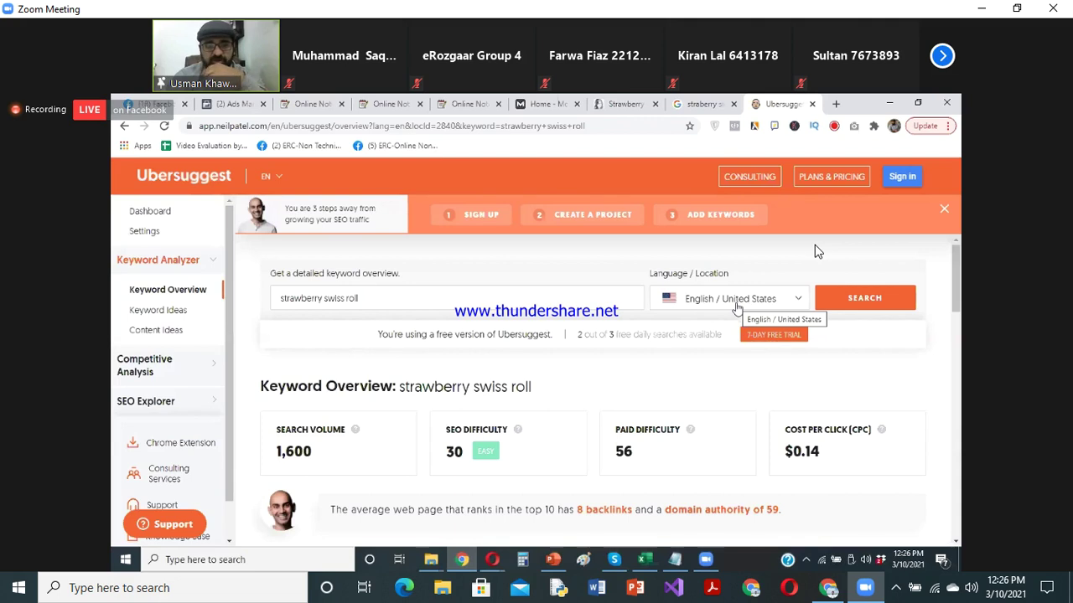
# Read the Ubersuggest search volume 1,600 and SEO difficulty 30
pyautogui.scroll(-1, 736, 309)
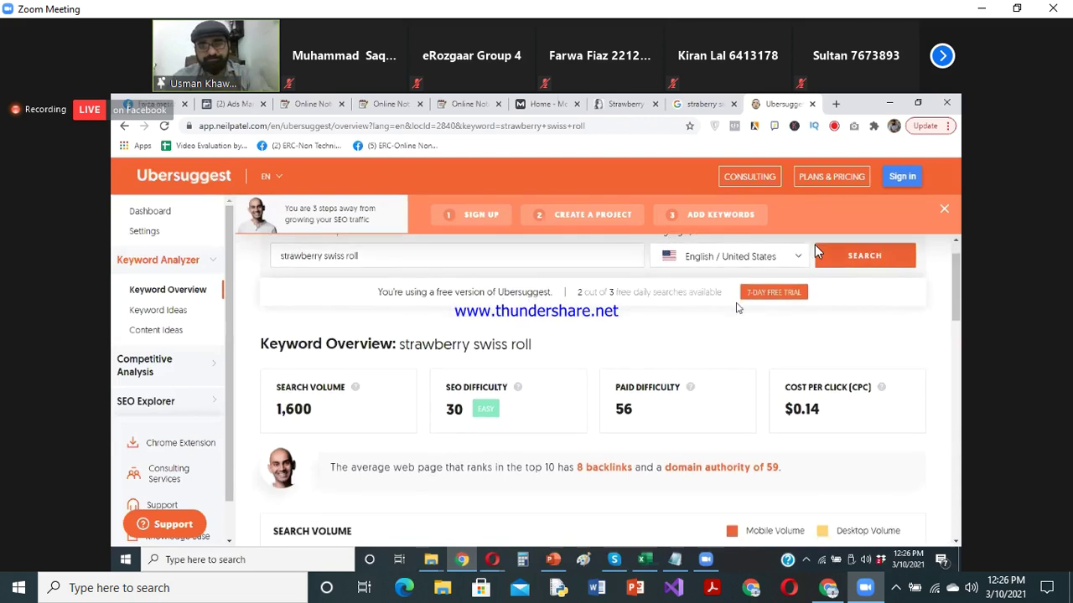
pyautogui.scroll(-2, 736, 308)
pyautogui.moveTo(264, 341); pyautogui.dragTo(308, 339)
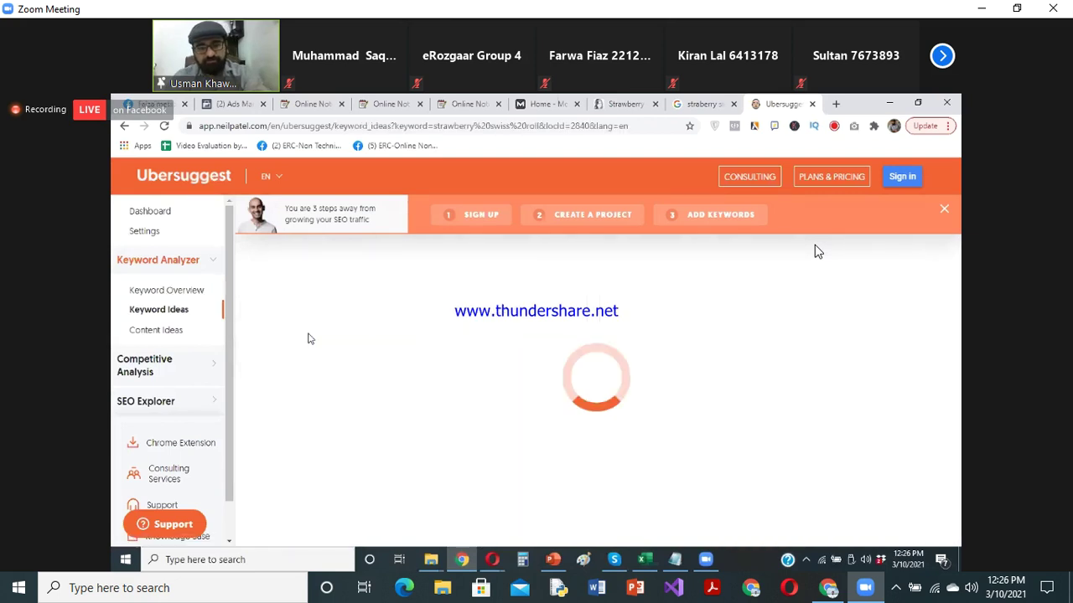
pyautogui.click(171, 289)
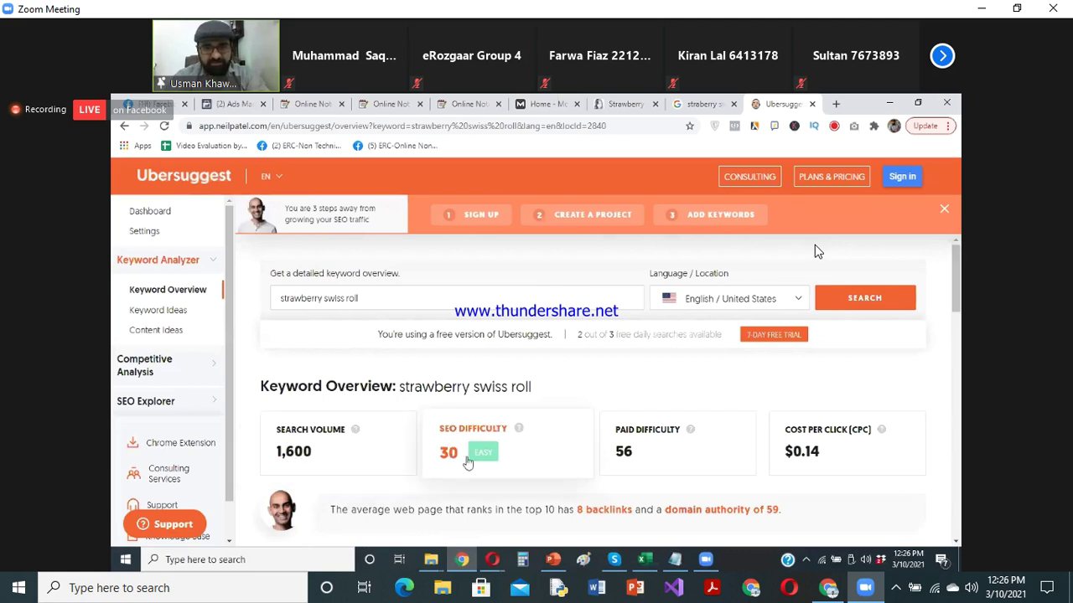
# Enter Ubersuggest volume 1600 in D7 and difficulty 30 in E7
pyautogui.click(644, 559)
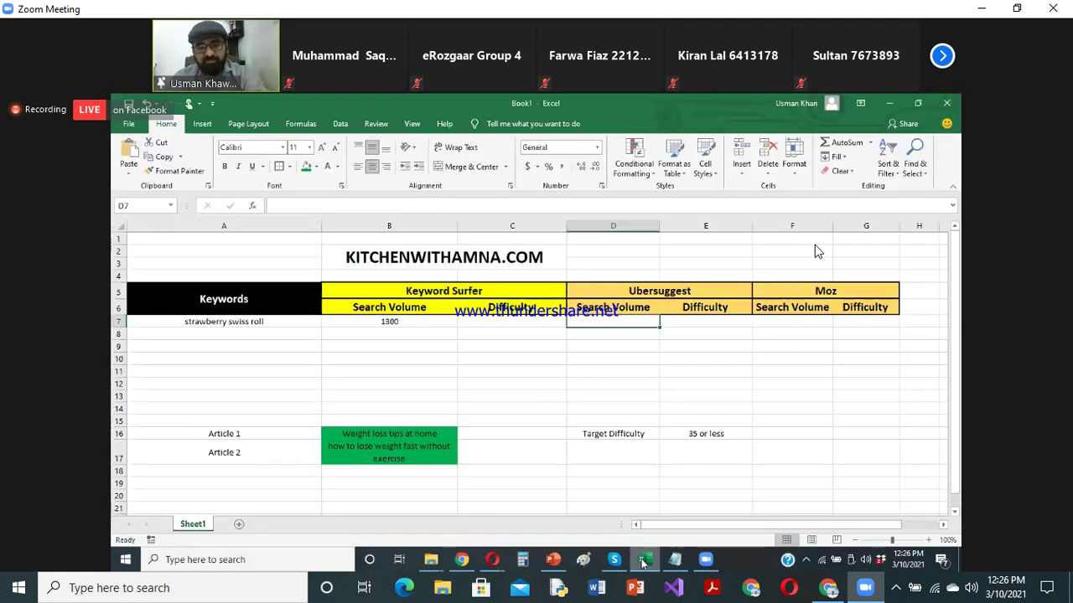
pyautogui.write('1600')
pyautogui.press('Tab')
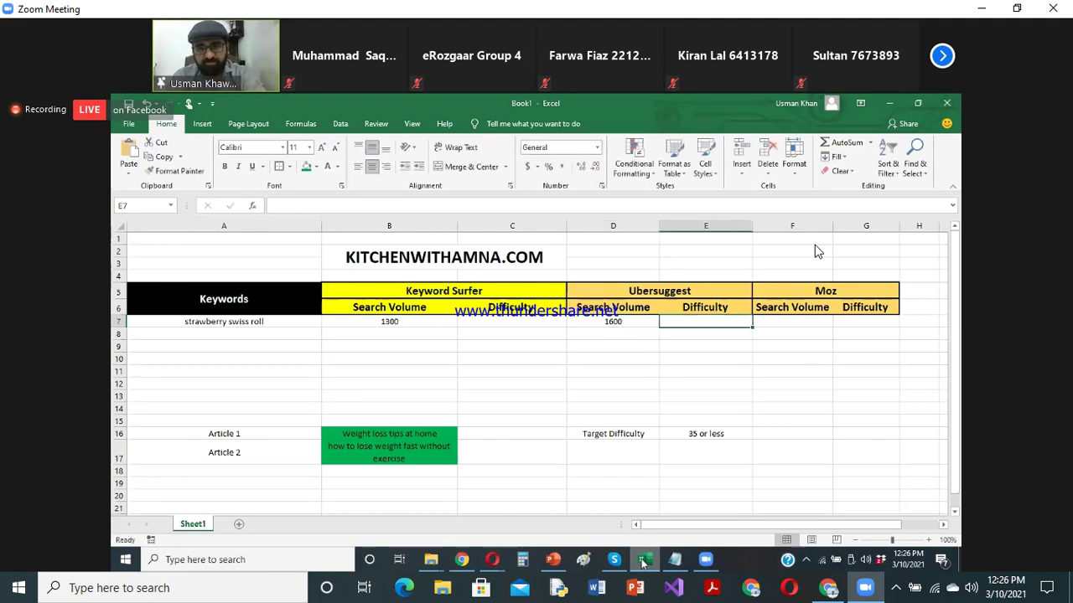
pyautogui.write('30')
pyautogui.press('Tab')
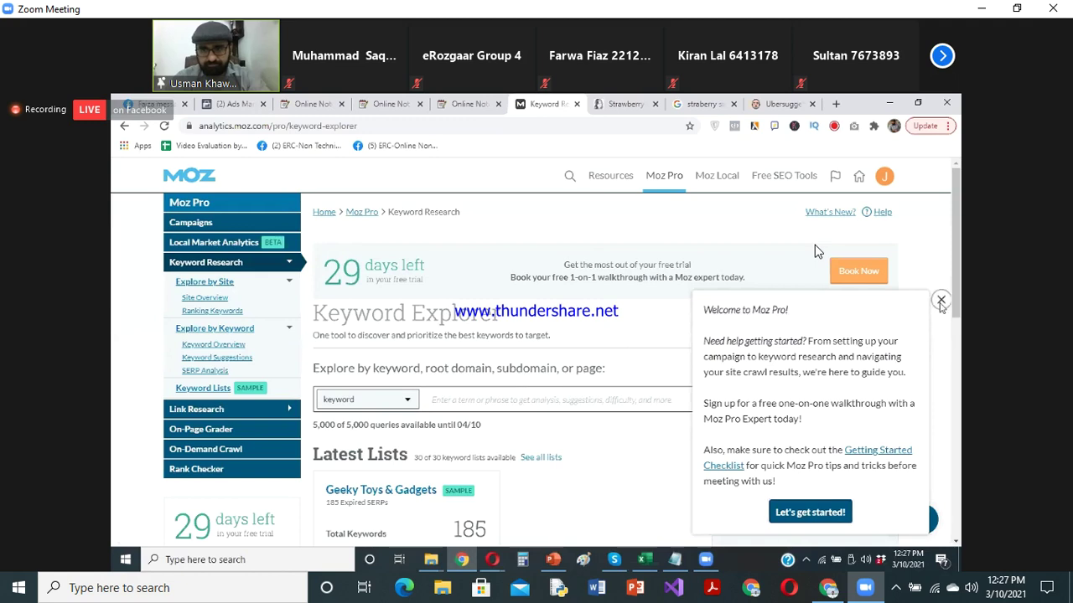
# Analyze 'strawberry swiss roll' in Moz Keyword Explorer: 501–850 volume, difficulty 31
pyautogui.click(940, 301)
pyautogui.click(562, 399)
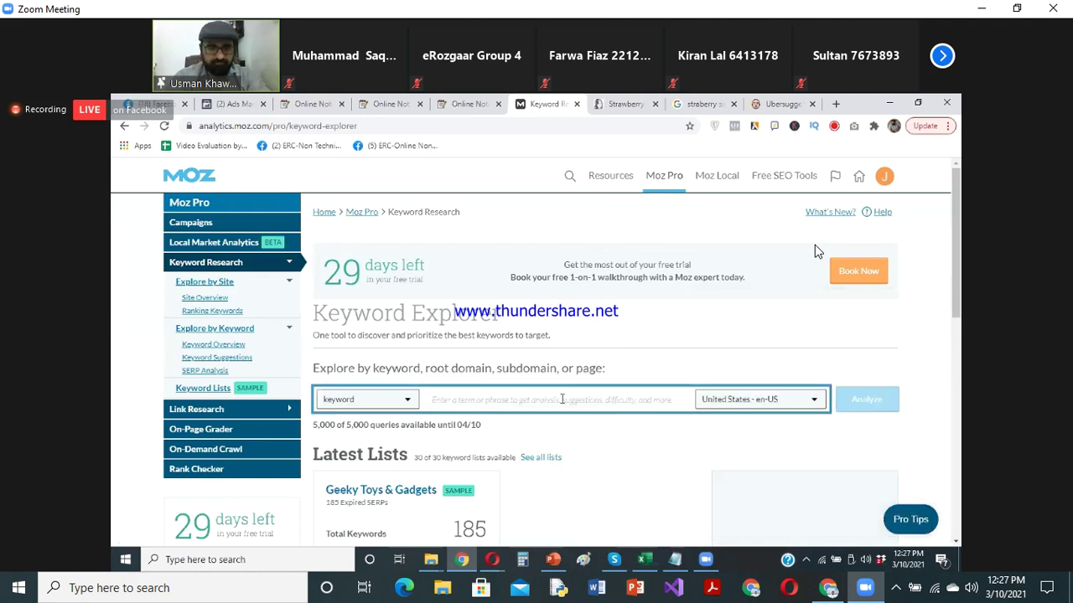
pyautogui.write('strawberry swiss roll')
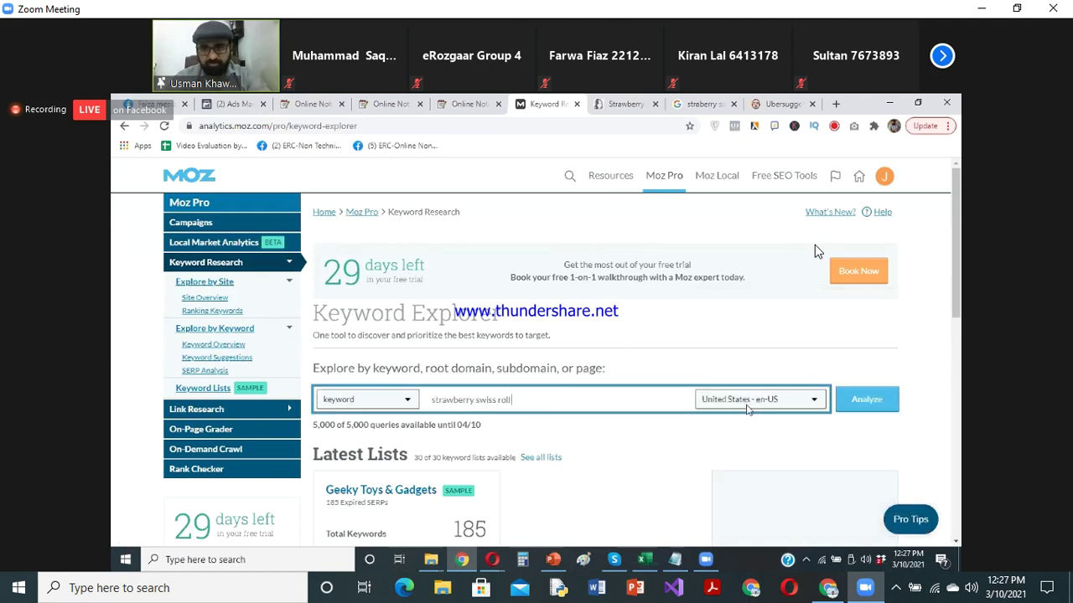
pyautogui.click(860, 400)
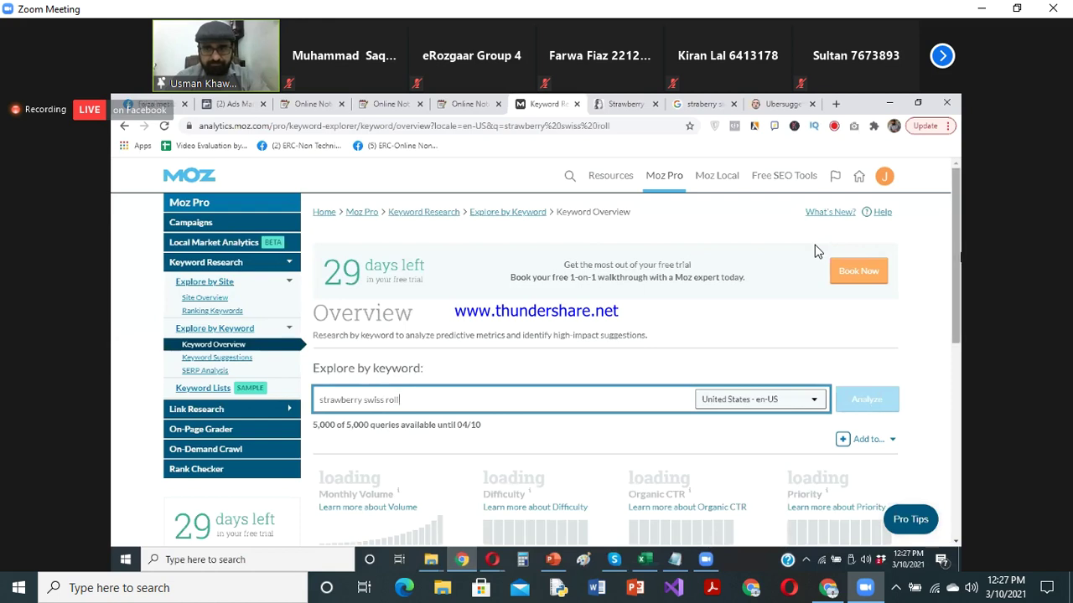
pyautogui.scroll(-3, 817, 251)
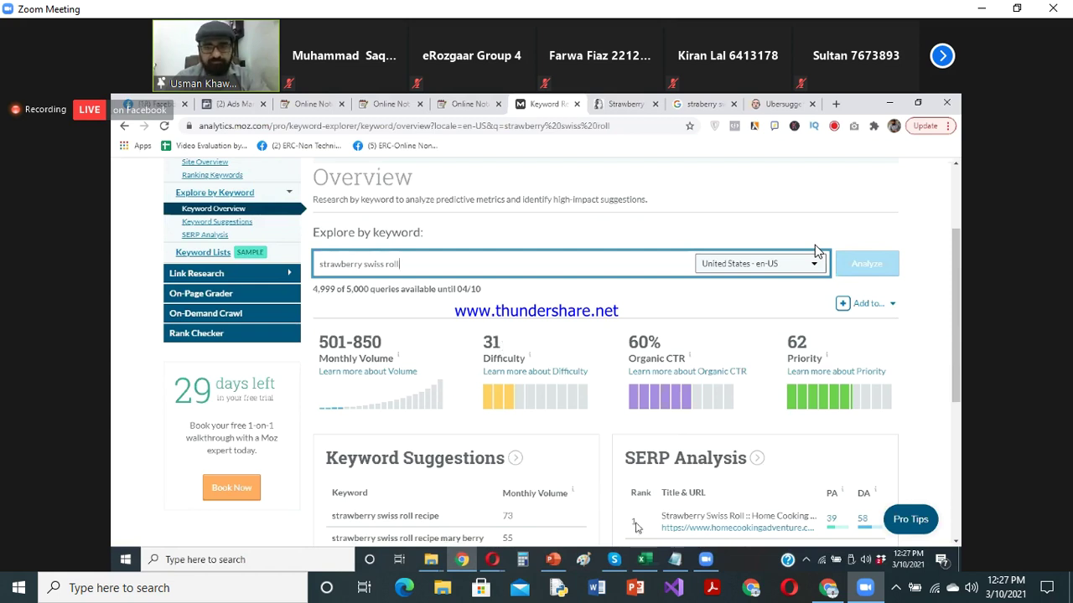
pyautogui.click(647, 561)
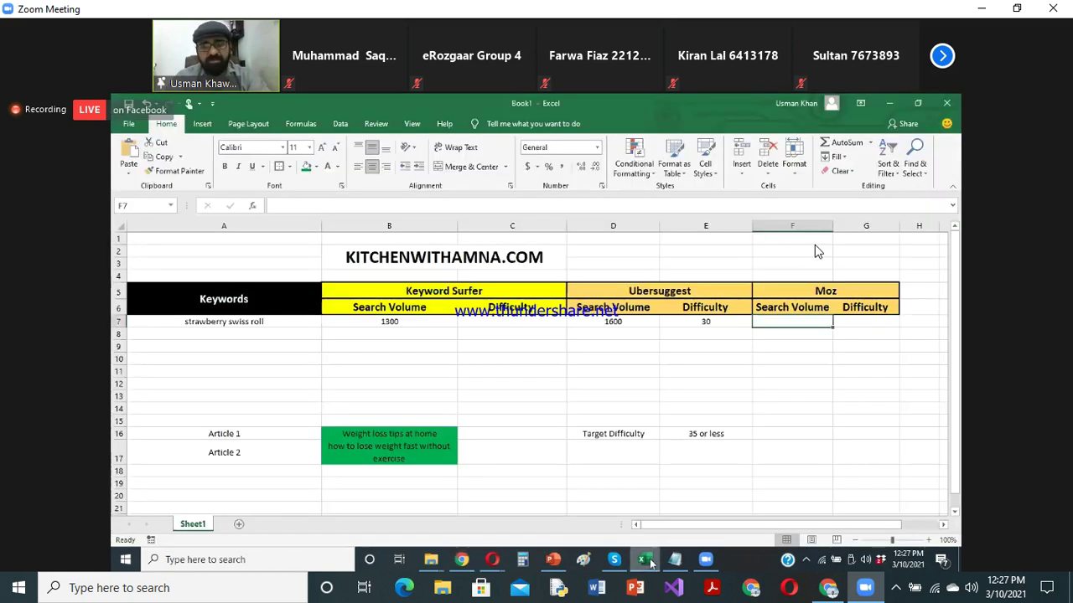
# Enter Moz volume 700 in F7 and difficulty 31 in G7
pyautogui.click(647, 561)
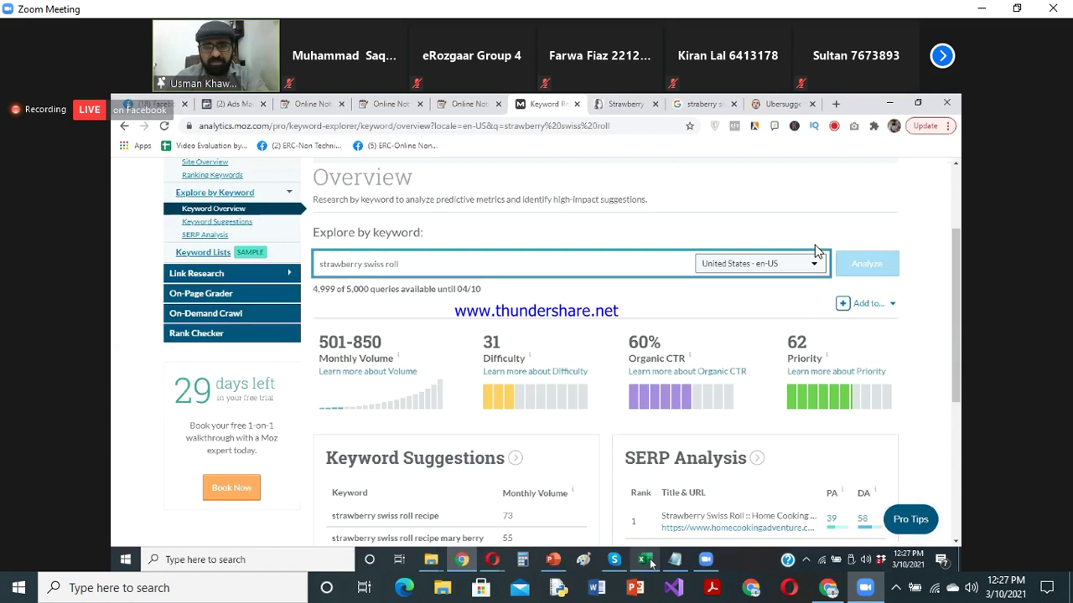
pyautogui.click(647, 561)
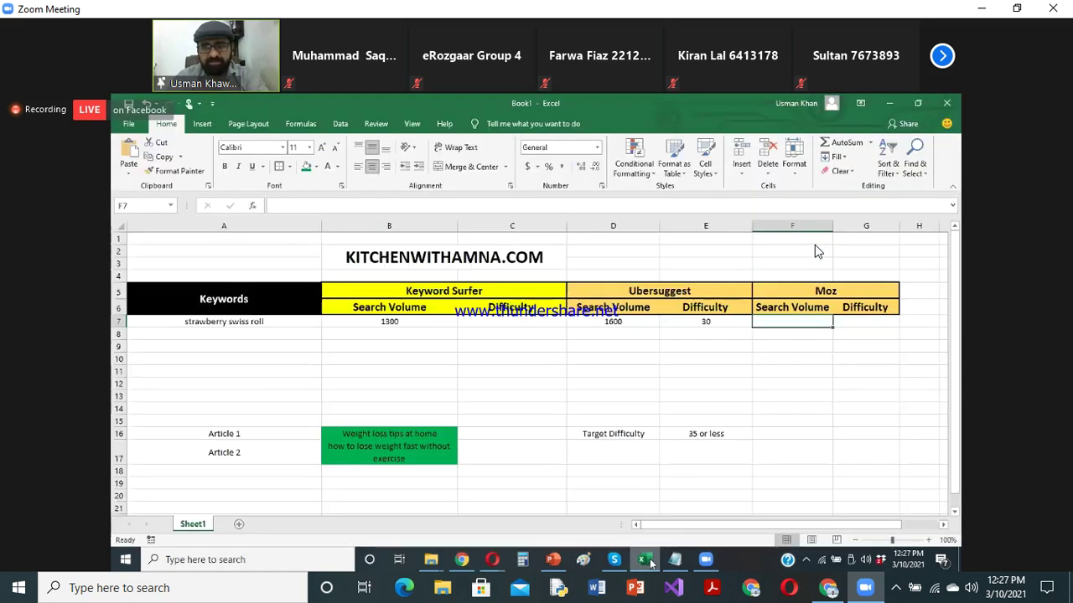
pyautogui.write('700')
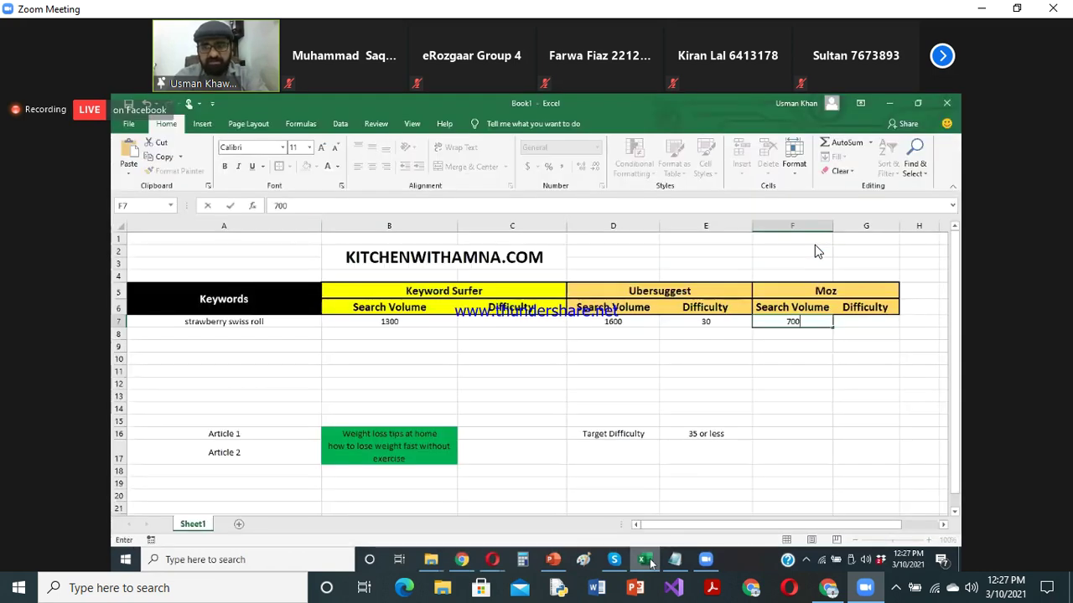
pyautogui.press('Tab')
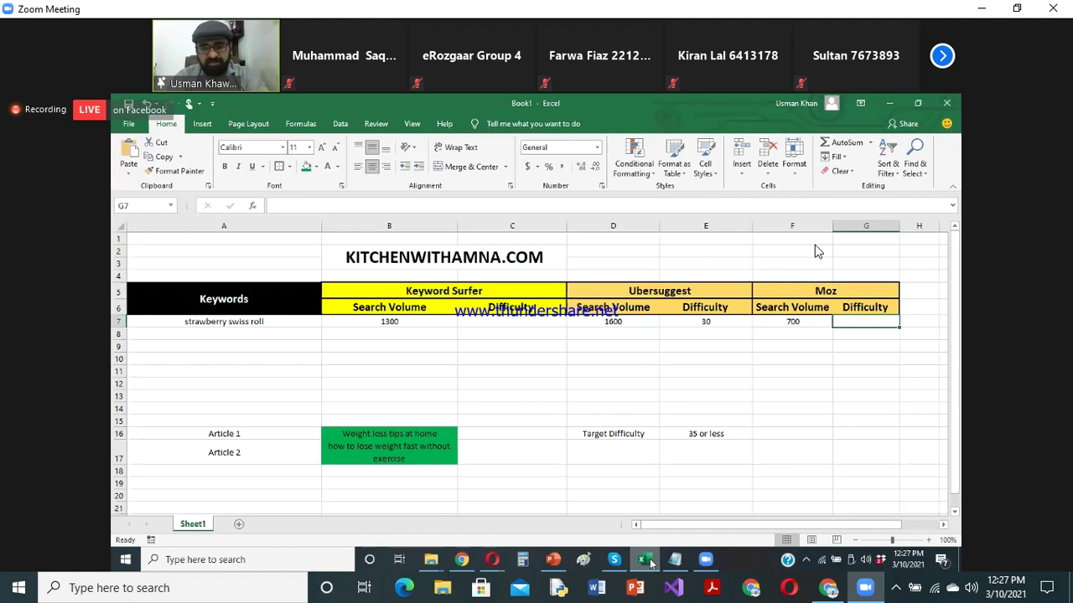
pyautogui.write('31')
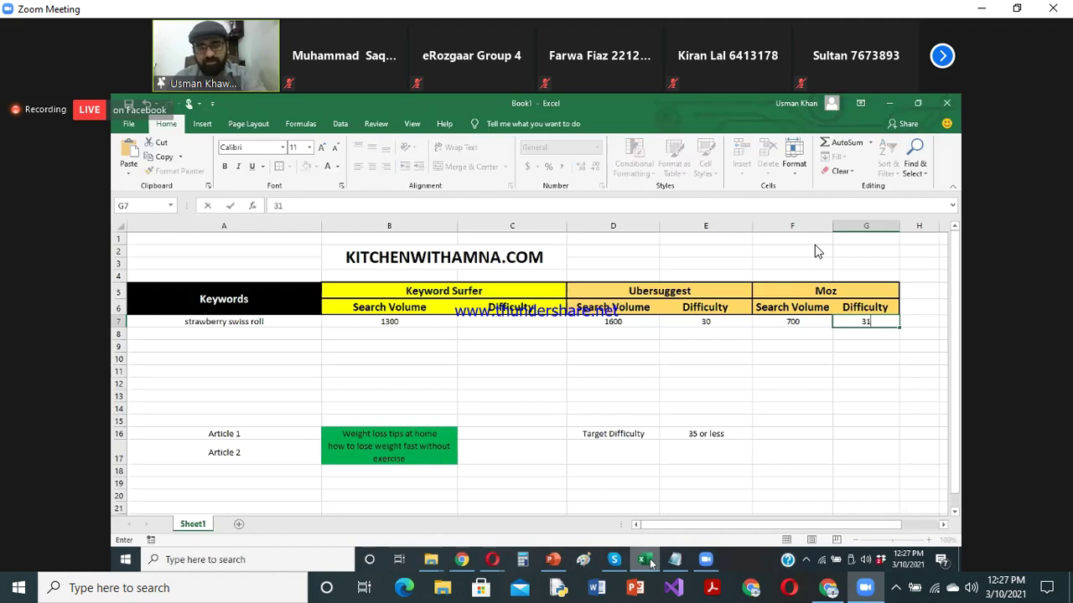
pyautogui.hotkey('alt', 'Tab')
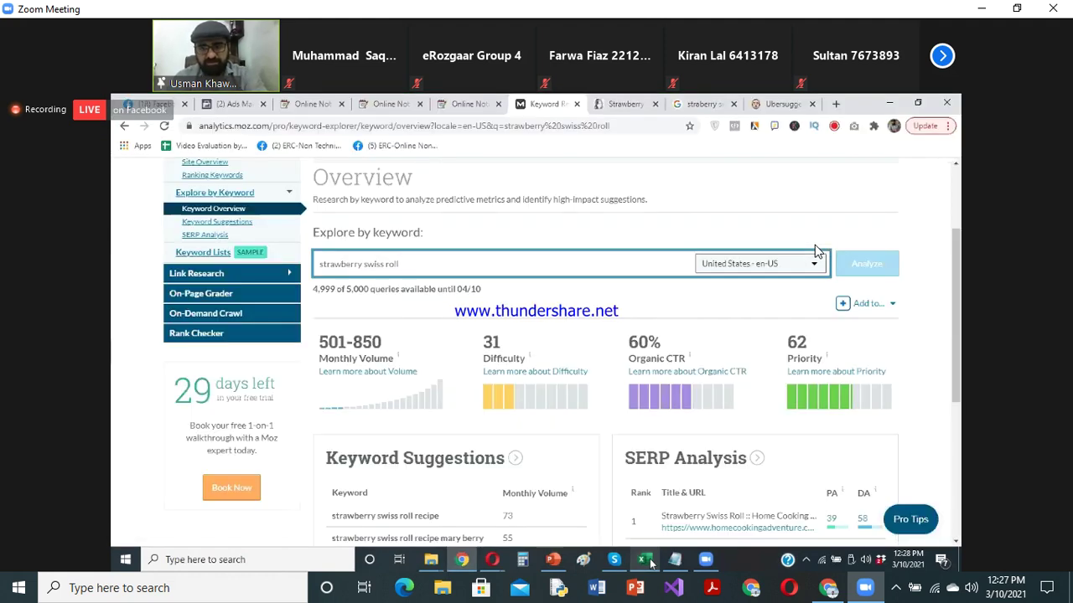
pyautogui.click(651, 561)
pyautogui.press('Return')
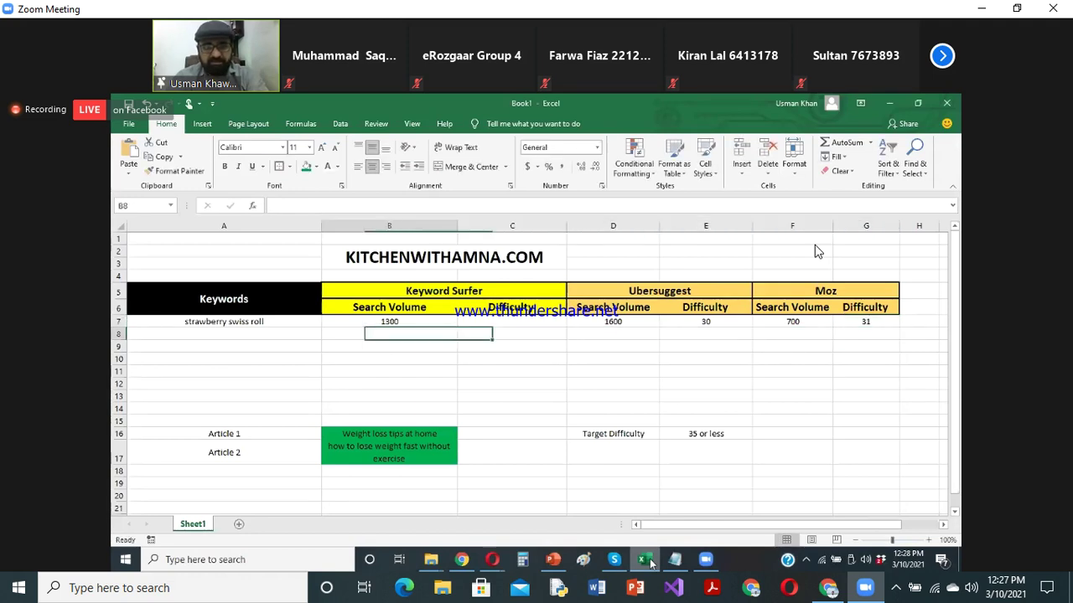
# Review row 7's values: volumes 1300, 1600, 700 and difficulties 30, 31
pyautogui.press('Left')
pyautogui.press('Up')
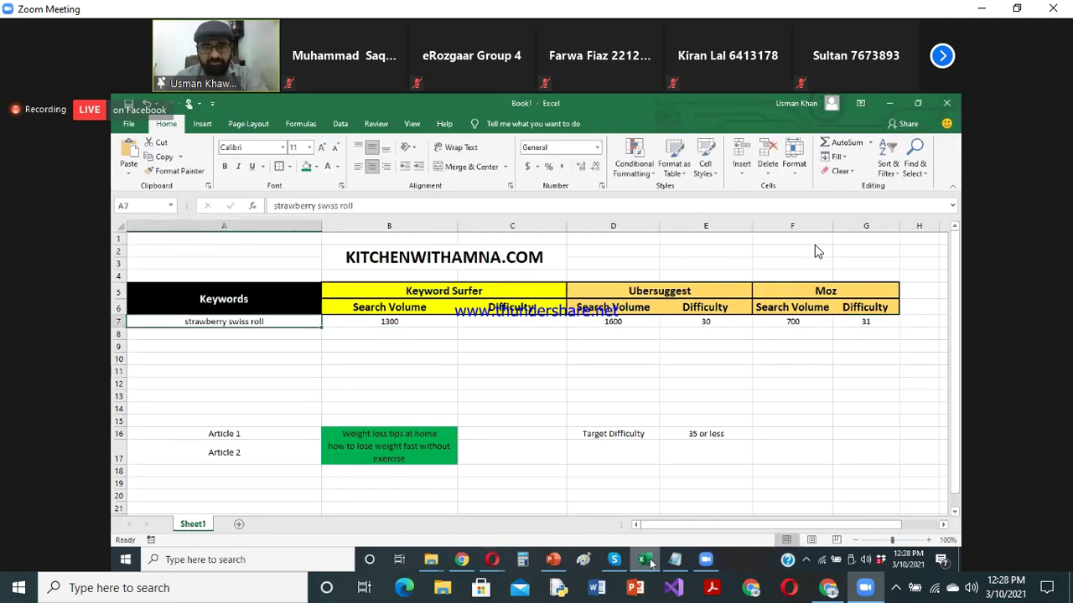
pyautogui.press('Right')
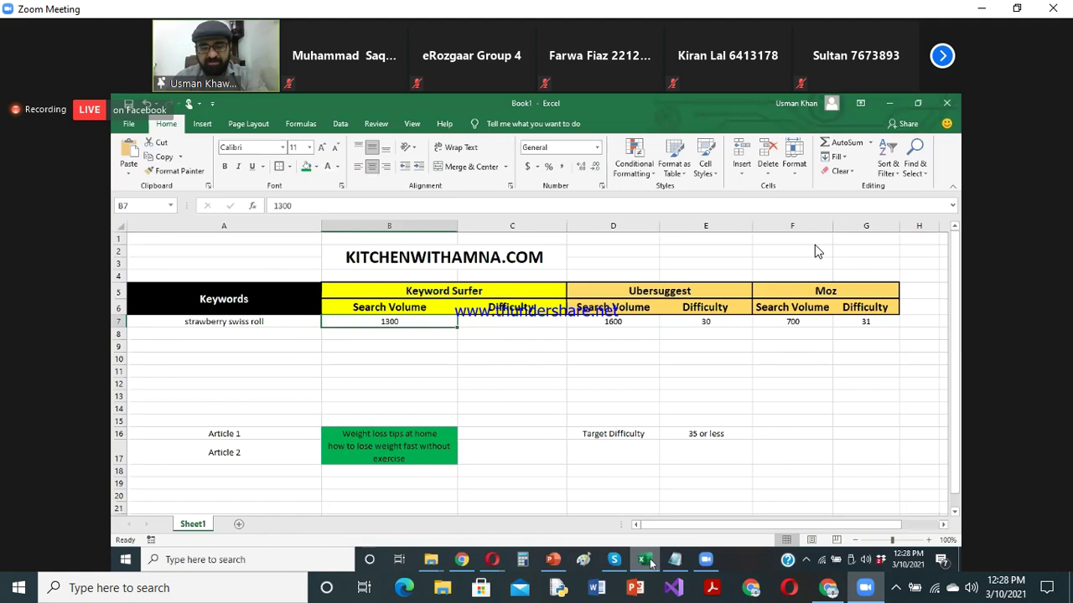
pyautogui.press('Right')
pyautogui.press('Right')
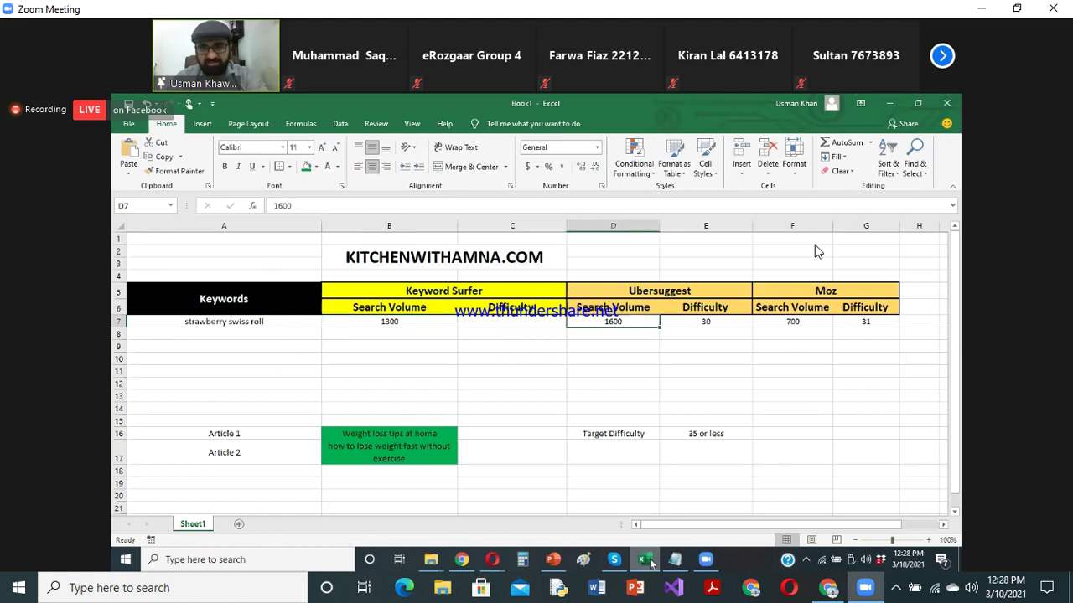
pyautogui.press('Right')
pyautogui.press('Right')
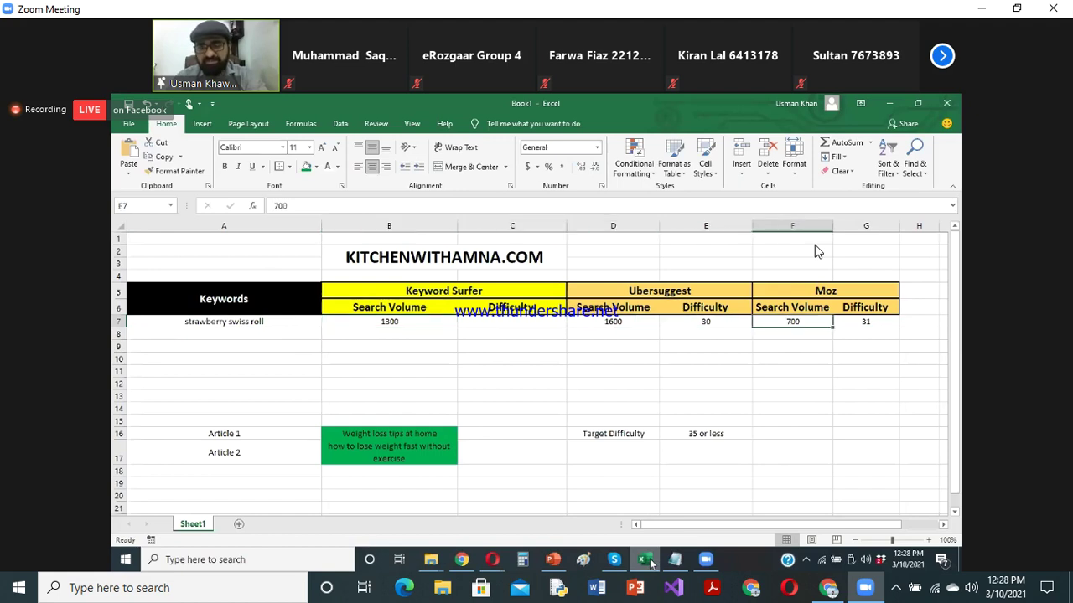
pyautogui.press('Left')
pyautogui.press('Left')
pyautogui.press('Right')
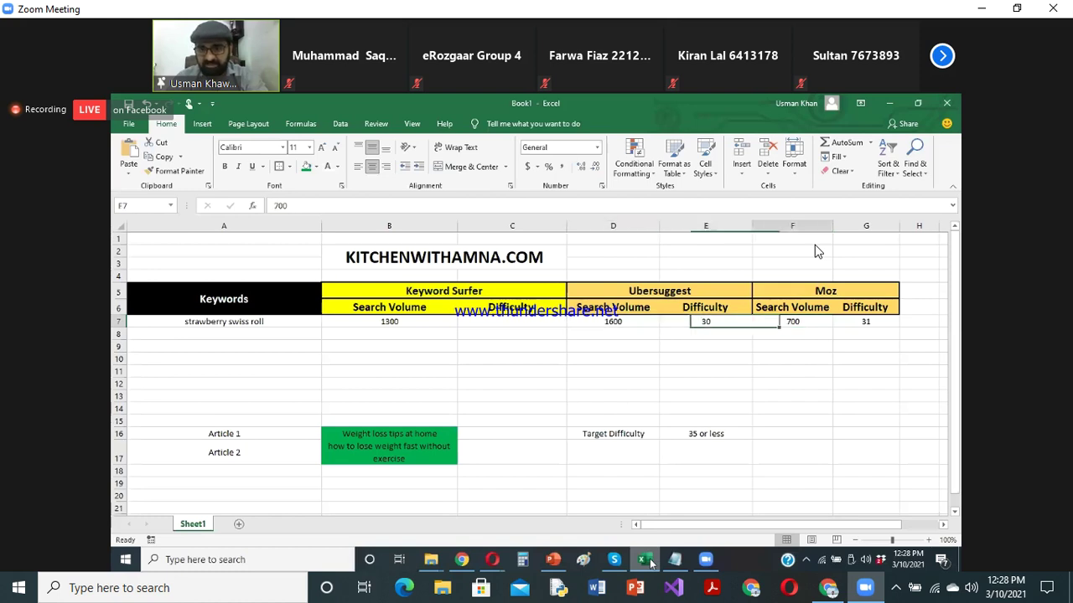
pyautogui.press('Right')
pyautogui.press('Right')
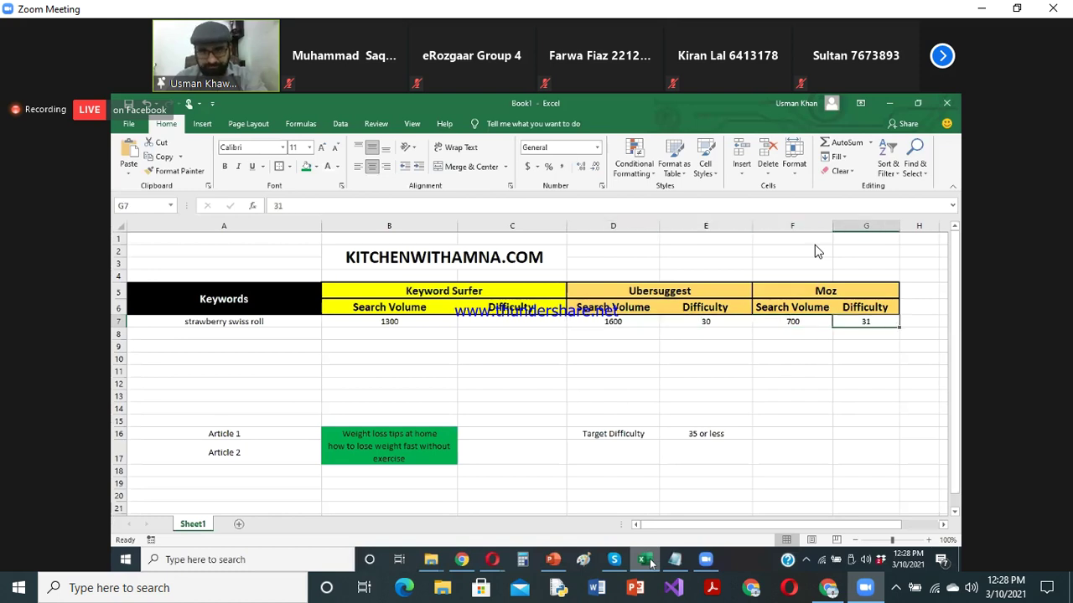
pyautogui.scroll(-1, 817, 251)
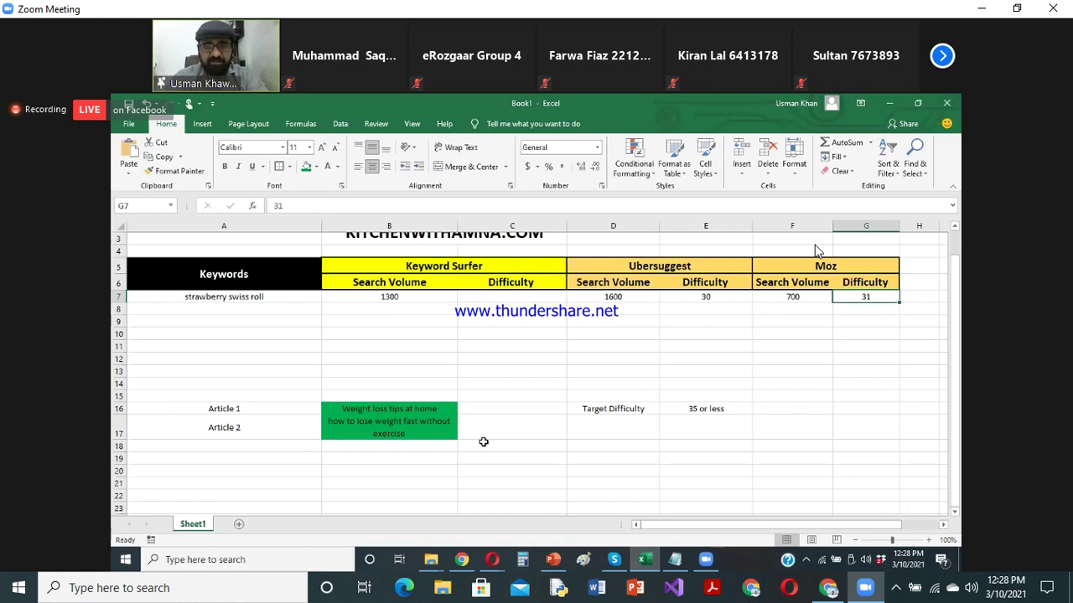
pyautogui.click(404, 300)
pyautogui.click(609, 297)
pyautogui.click(764, 296)
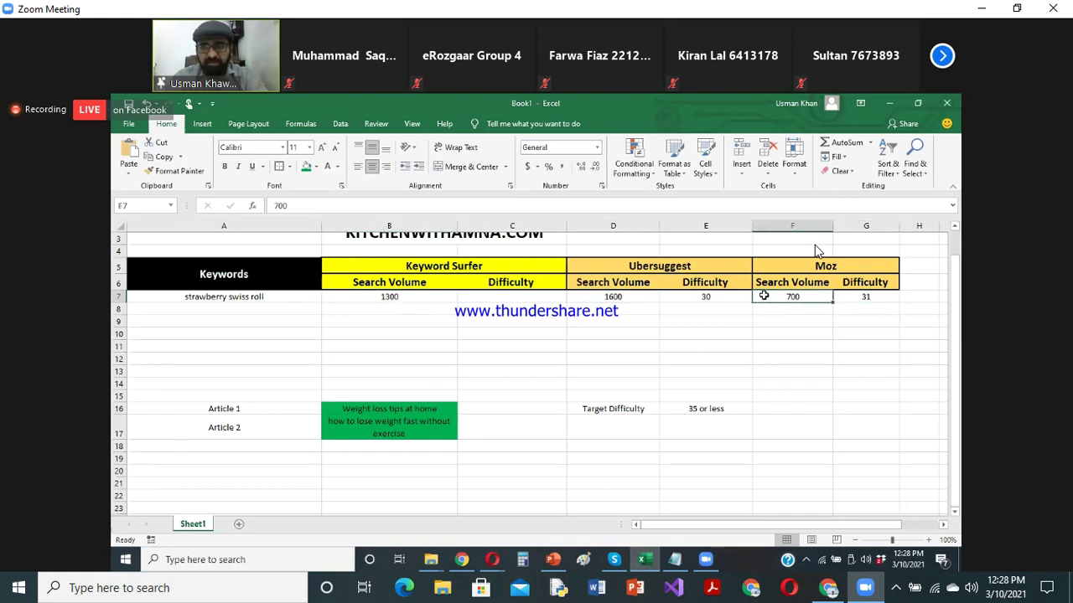
pyautogui.click(280, 318)
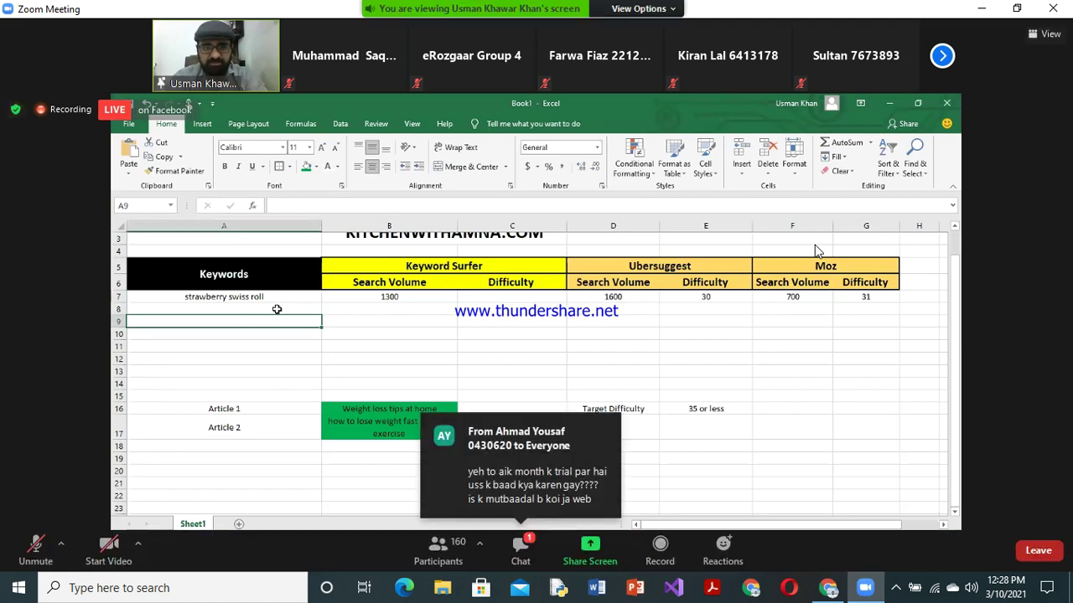
pyautogui.click(276, 306)
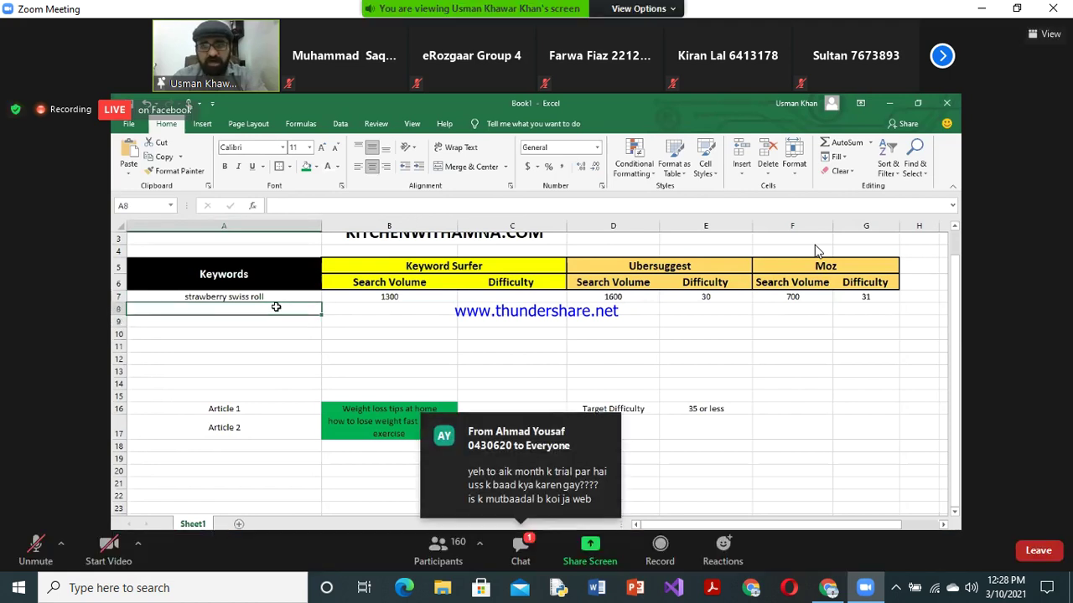
pyautogui.click(402, 265)
pyautogui.click(624, 266)
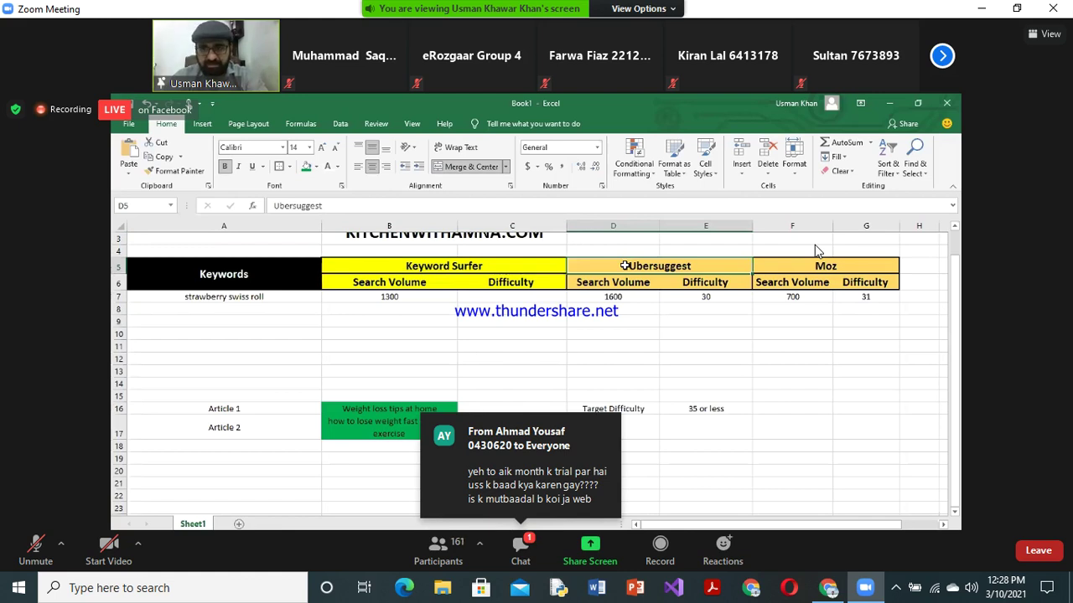
pyautogui.click(861, 297)
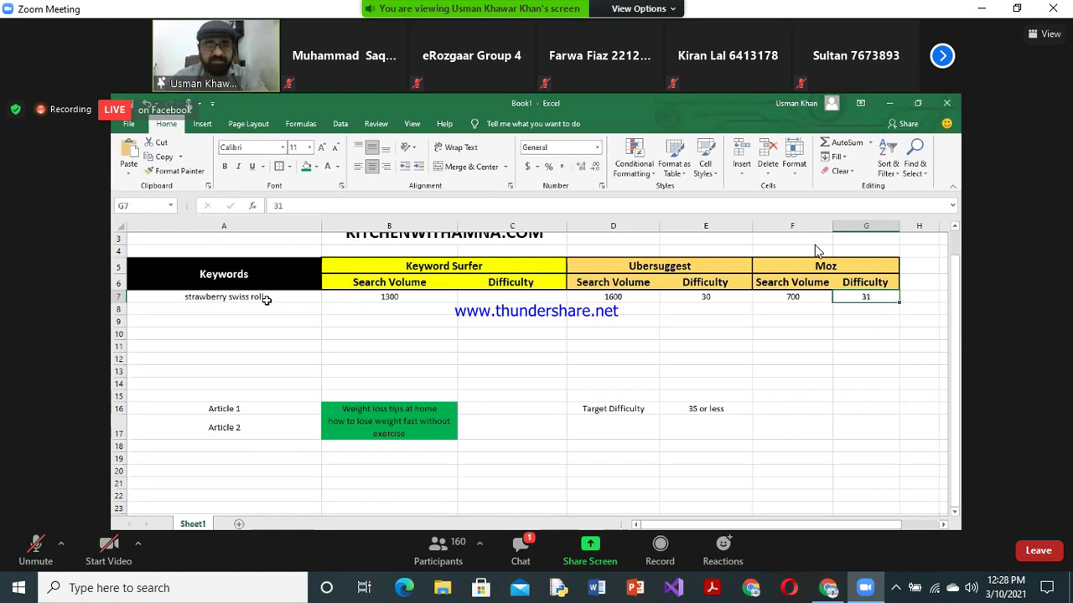
pyautogui.moveTo(268, 300); pyautogui.dragTo(256, 356)
pyautogui.click(256, 356)
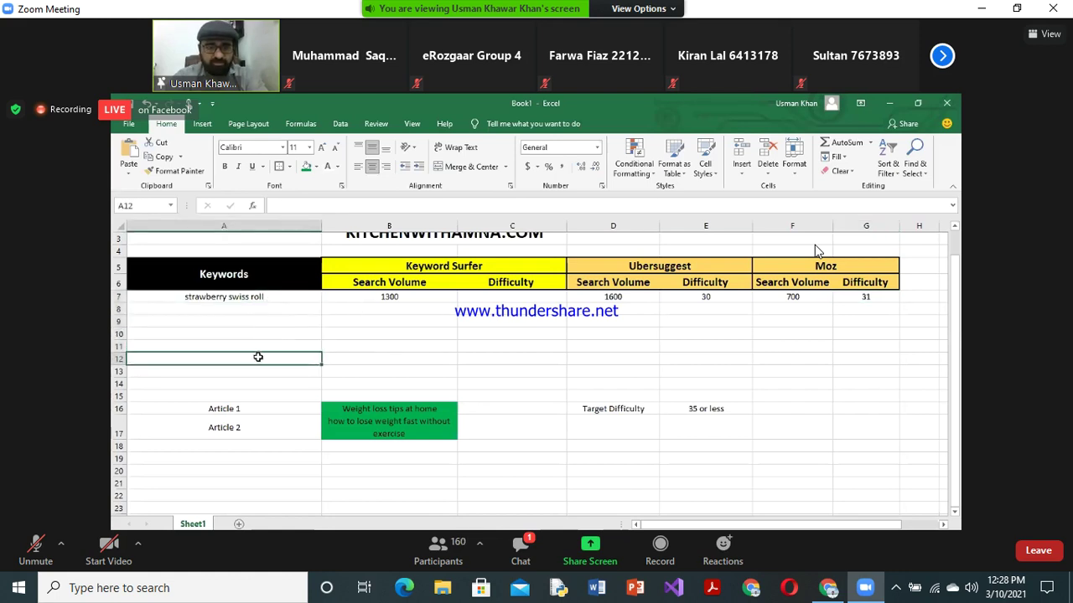
pyautogui.click(274, 308)
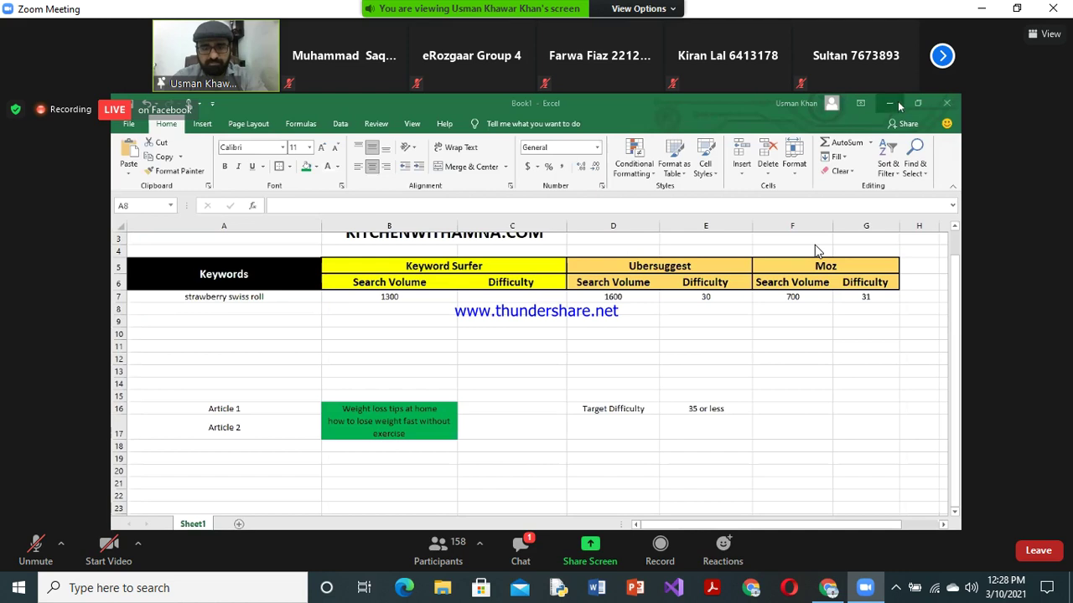
pyautogui.click(248, 309)
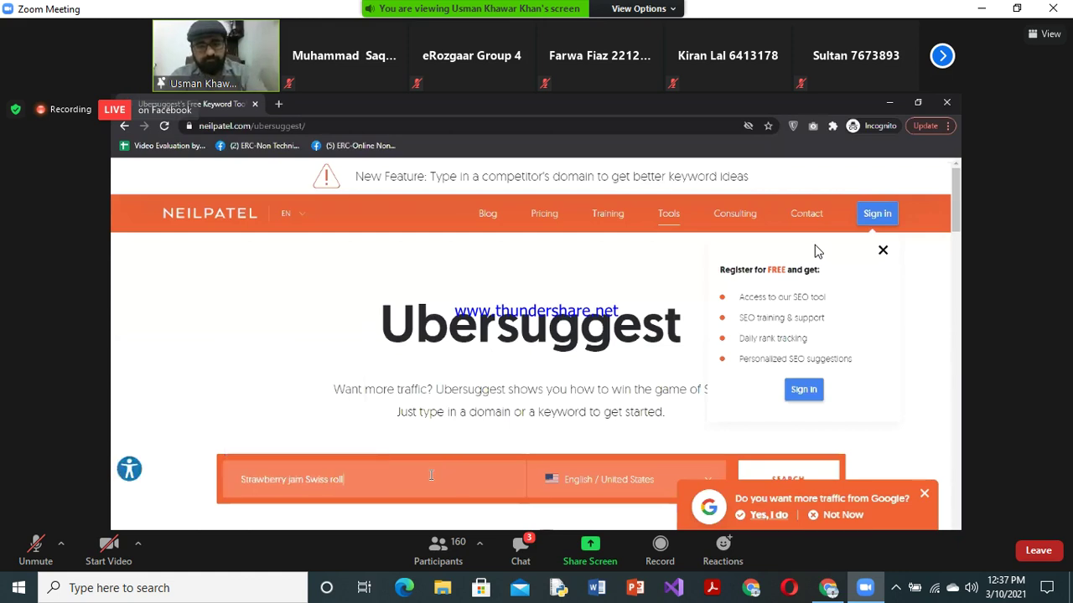
# Run the Ubersuggest lookup for 'Strawberry jam Swiss roll'
pyautogui.scroll(-2, 433, 478)
pyautogui.click(823, 366)
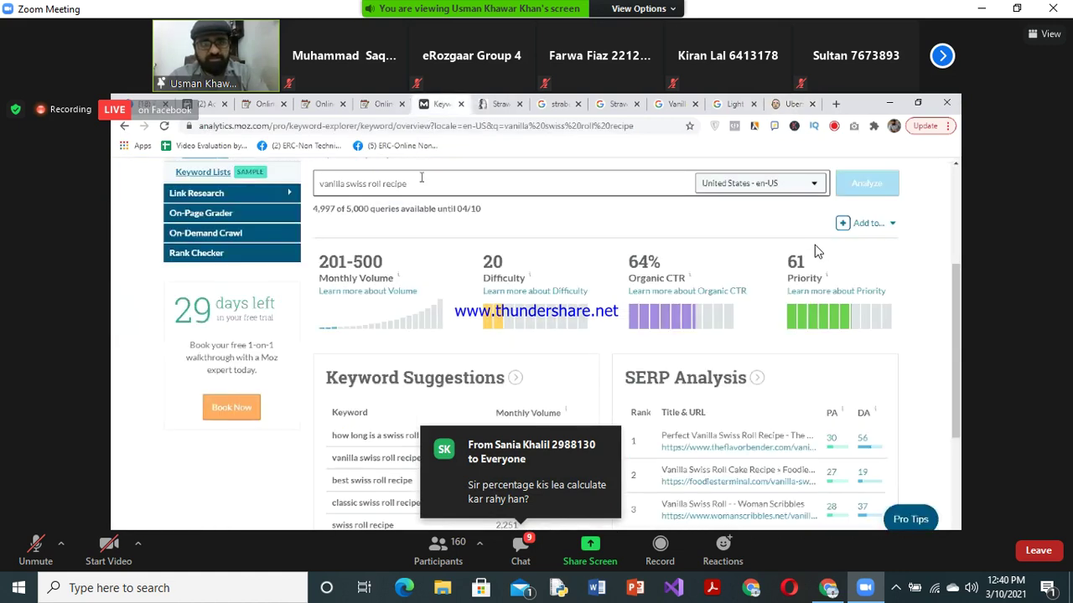
# Analyse 'Strawberry jam Swiss roll' in Moz: 11-50 monthly volume, difficulty 30, priority 40
pyautogui.moveTo(421, 182); pyautogui.dragTo(316, 183)
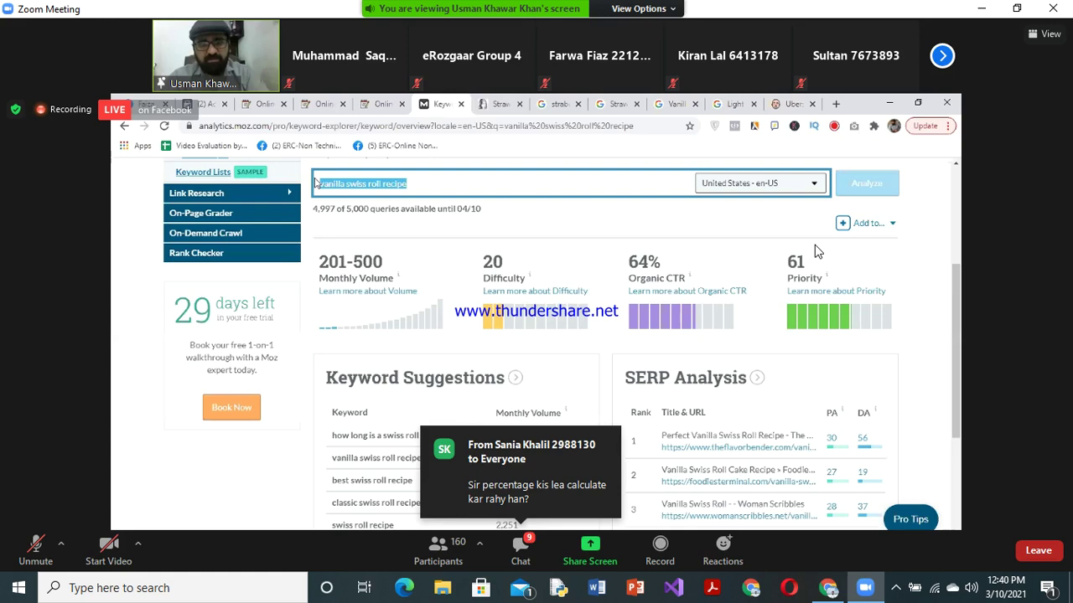
pyautogui.write('Strawberry jam Swiss roll')
pyautogui.click(854, 192)
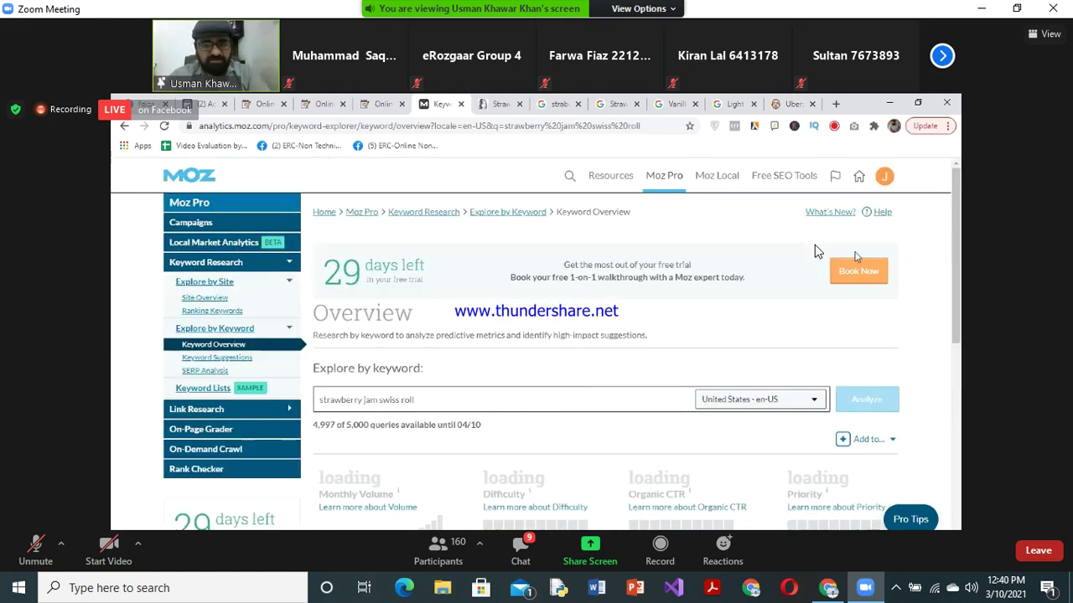
pyautogui.scroll(-2, 817, 251)
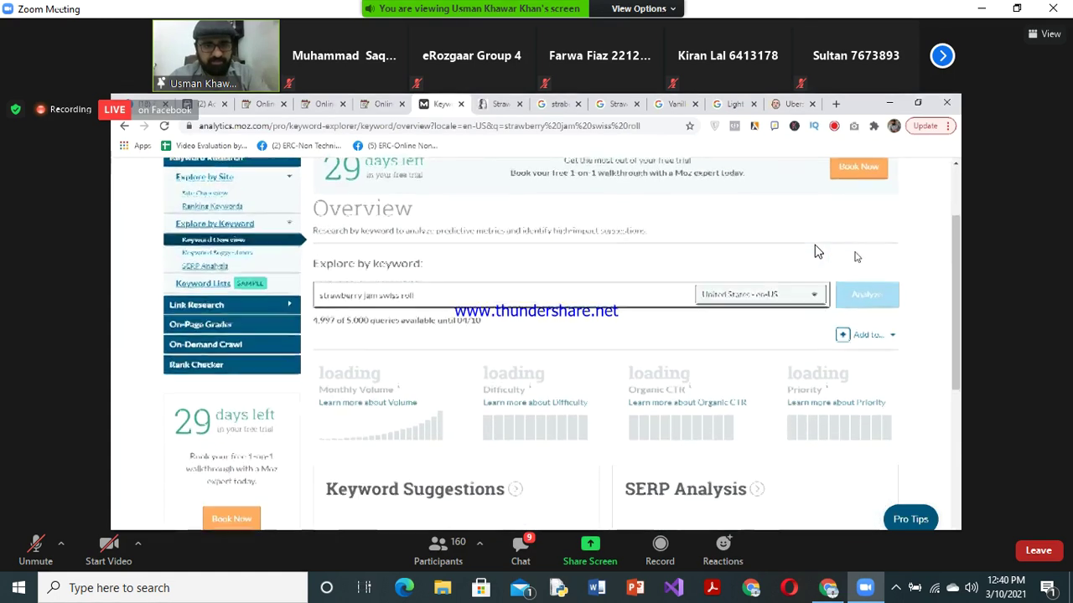
pyautogui.scroll(-1, 817, 251)
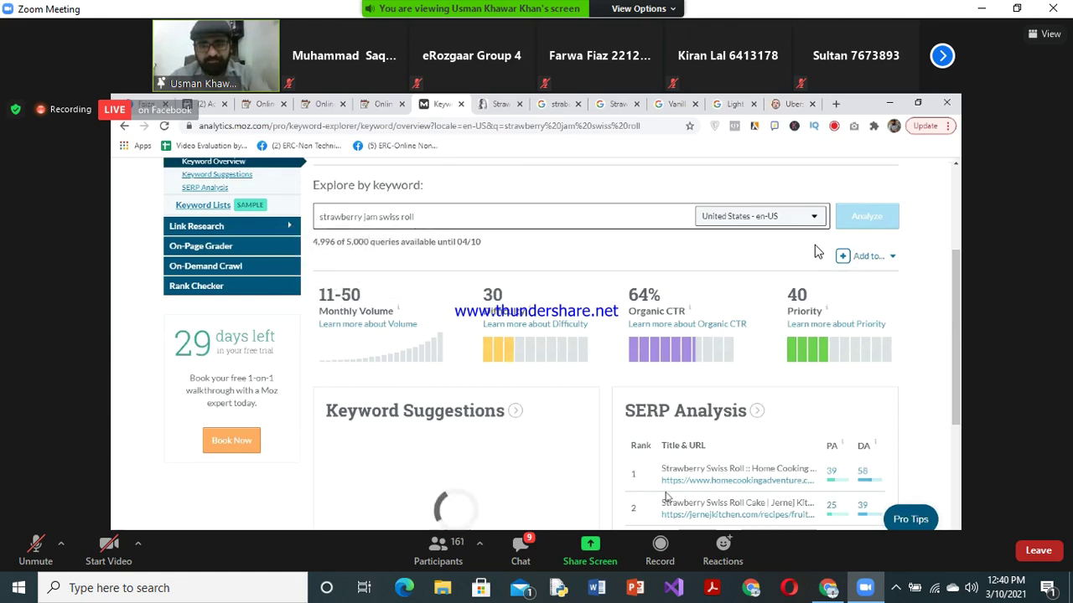
# Enter Moz volume 25 and difficulty 30 for Strawberry jam Swiss roll in F10 and G10
pyautogui.hotkey('alt', 'Tab')
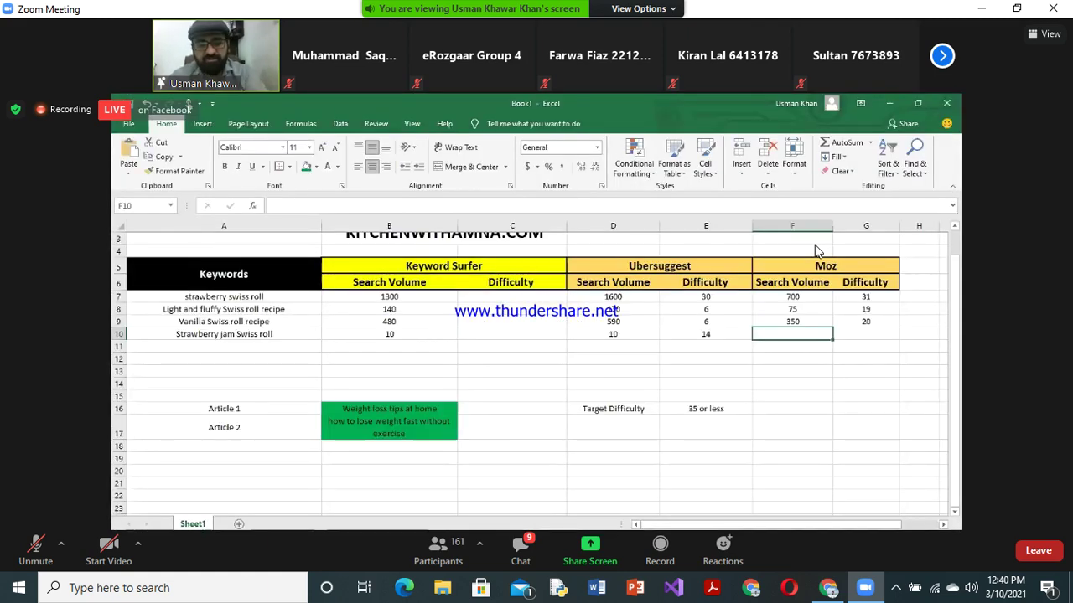
pyautogui.write('25')
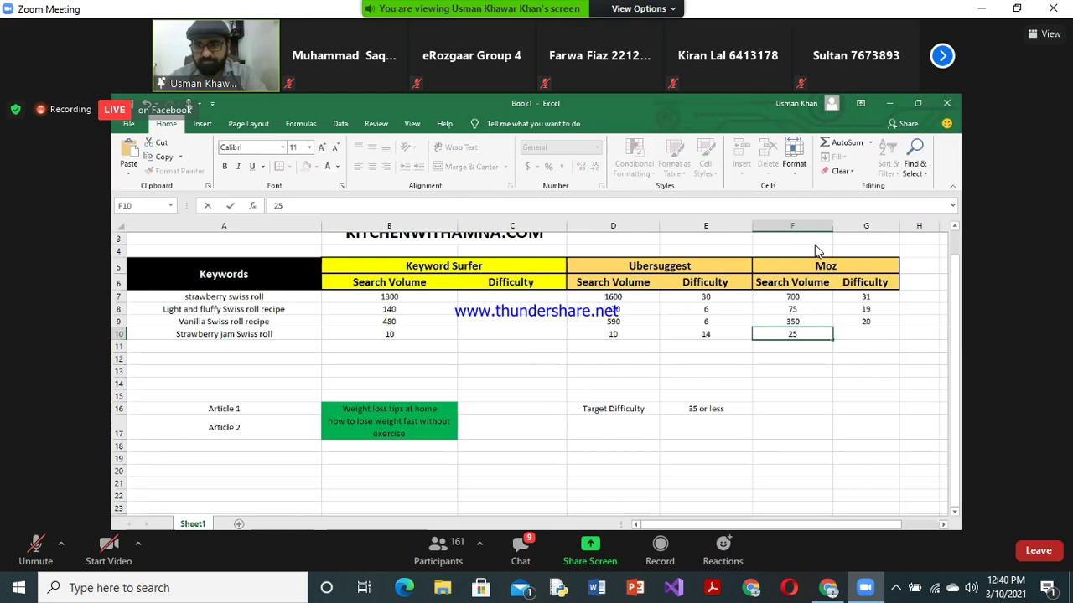
pyautogui.press('Tab')
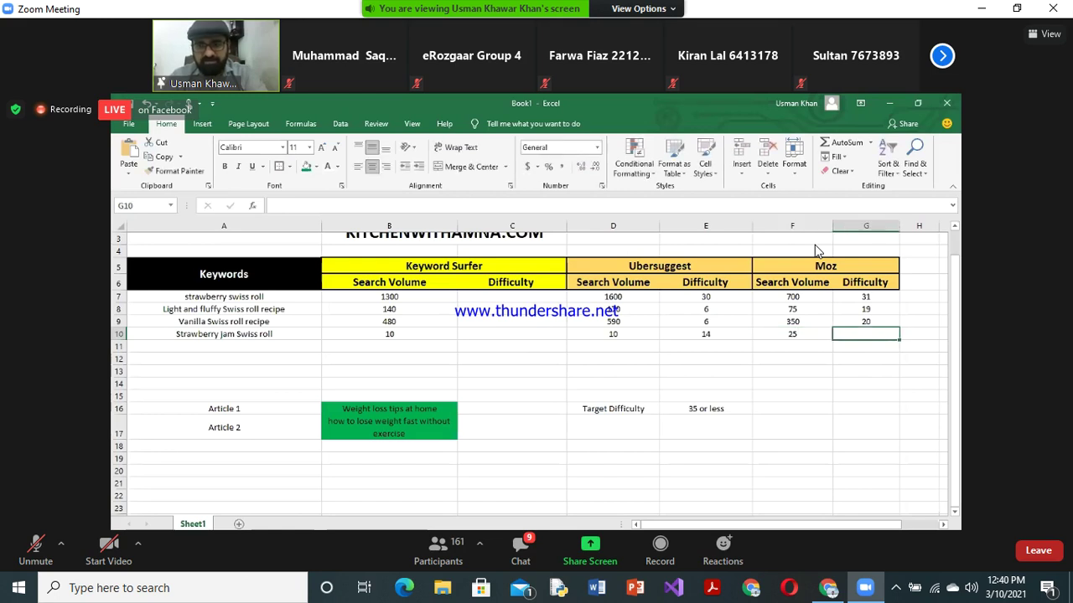
pyautogui.write('30')
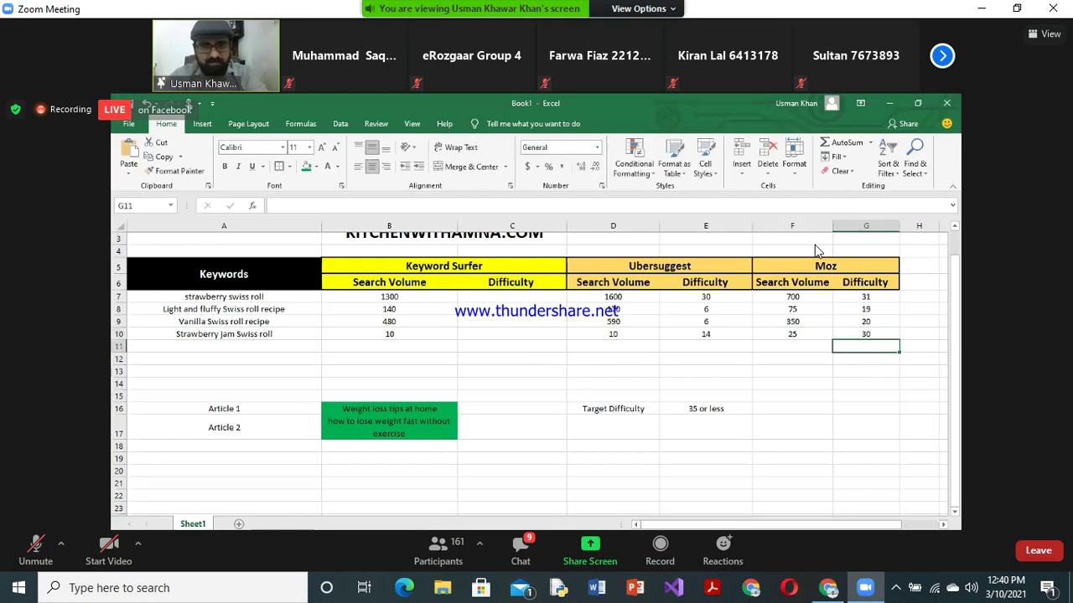
pyautogui.press('Left')
pyautogui.press('Left')
pyautogui.press('Left')
pyautogui.press('Left')
pyautogui.press('Left')
pyautogui.press('Left')
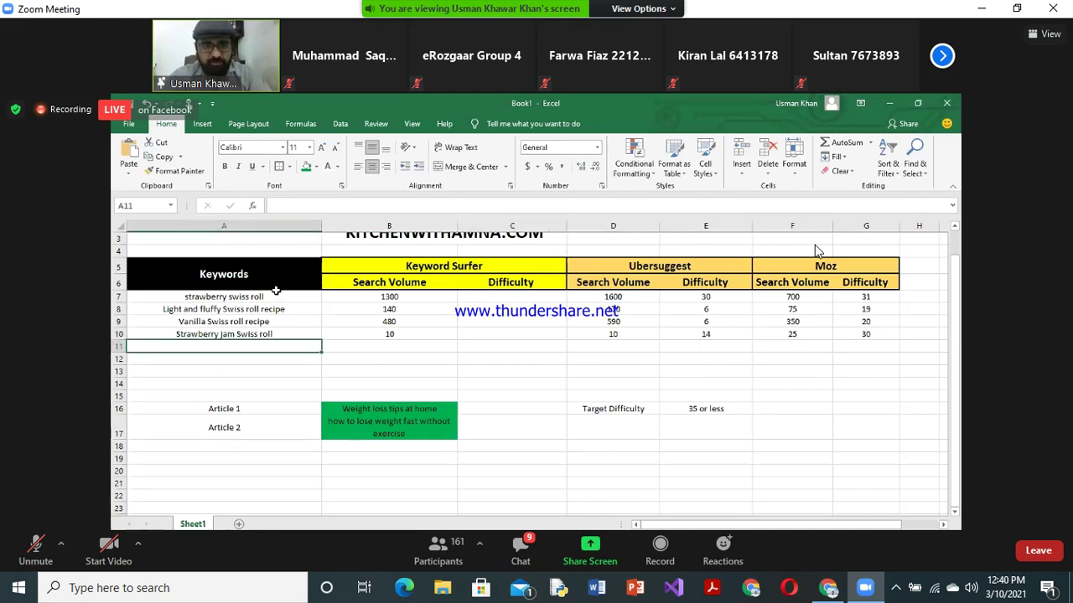
pyautogui.moveTo(276, 295); pyautogui.dragTo(275, 346)
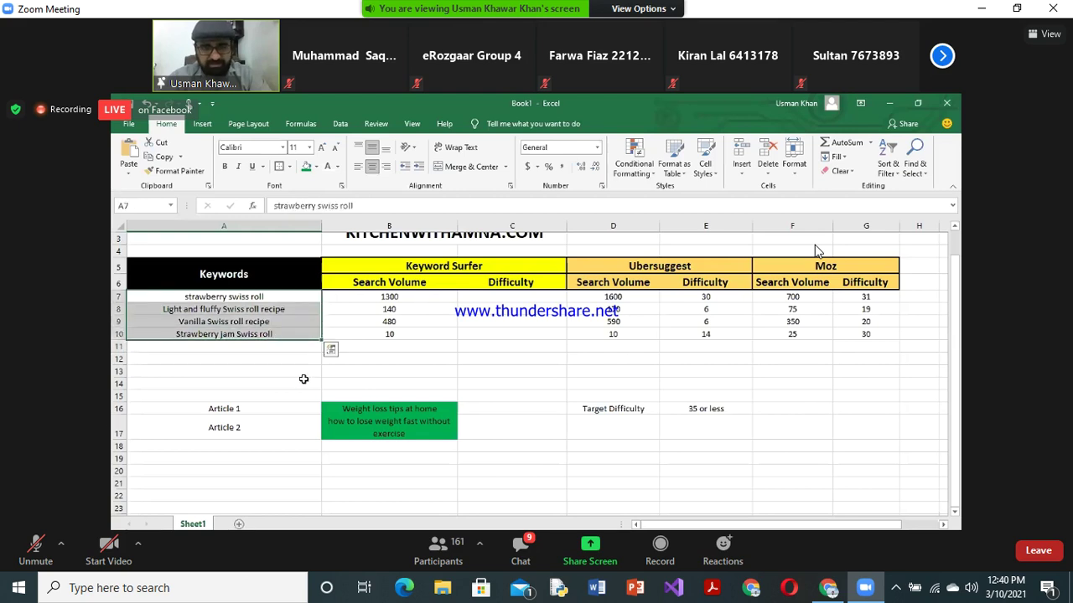
pyautogui.click(278, 346)
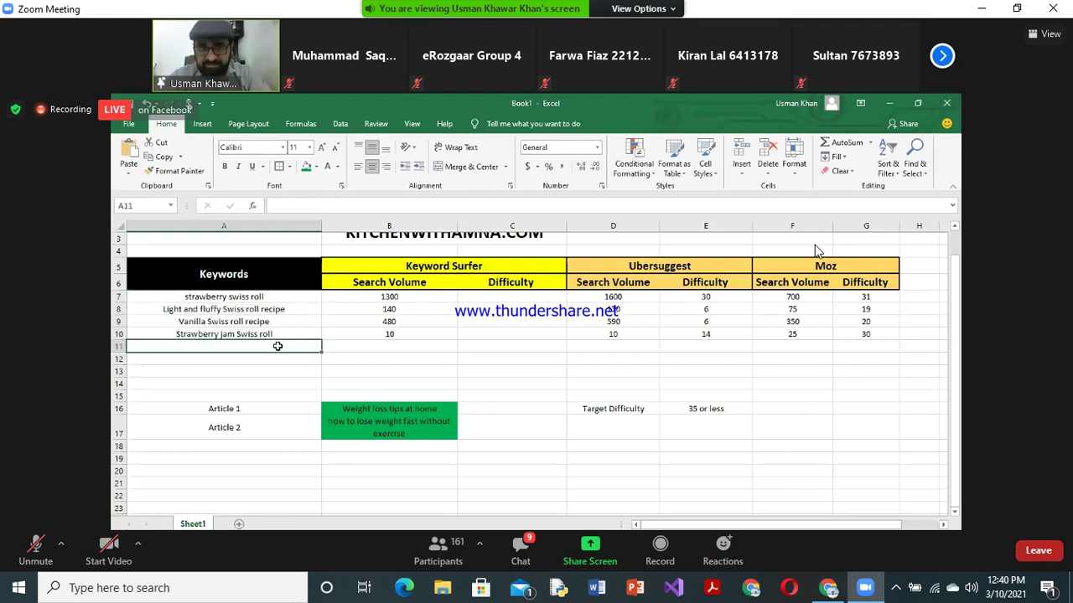
# Insert six blank rows above row 15, pushing the Article 1 section down to row 22
pyautogui.scroll(1, 454, 369)
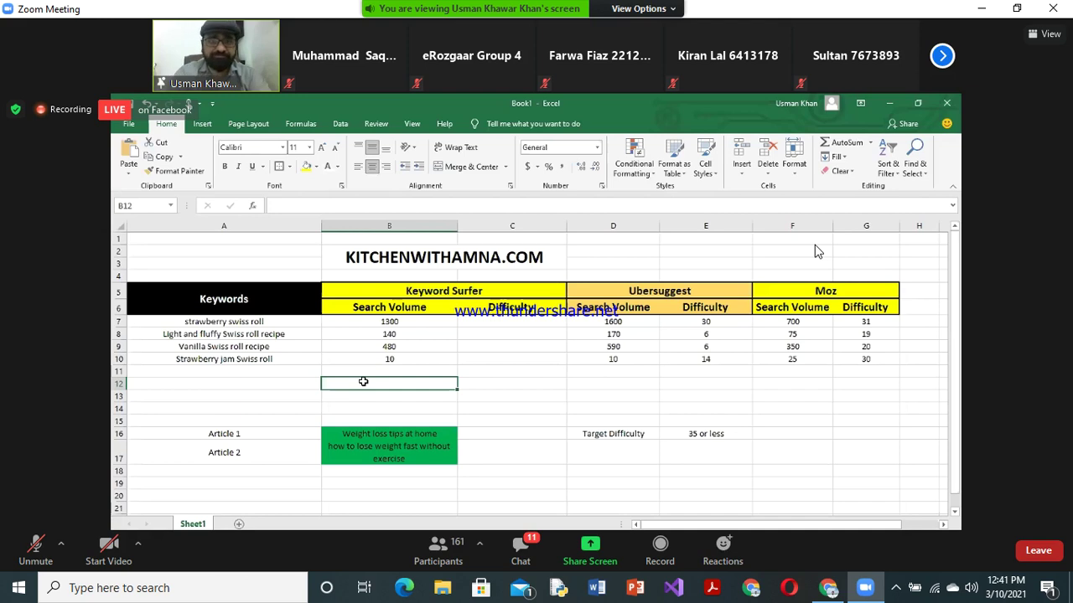
pyautogui.click(189, 372)
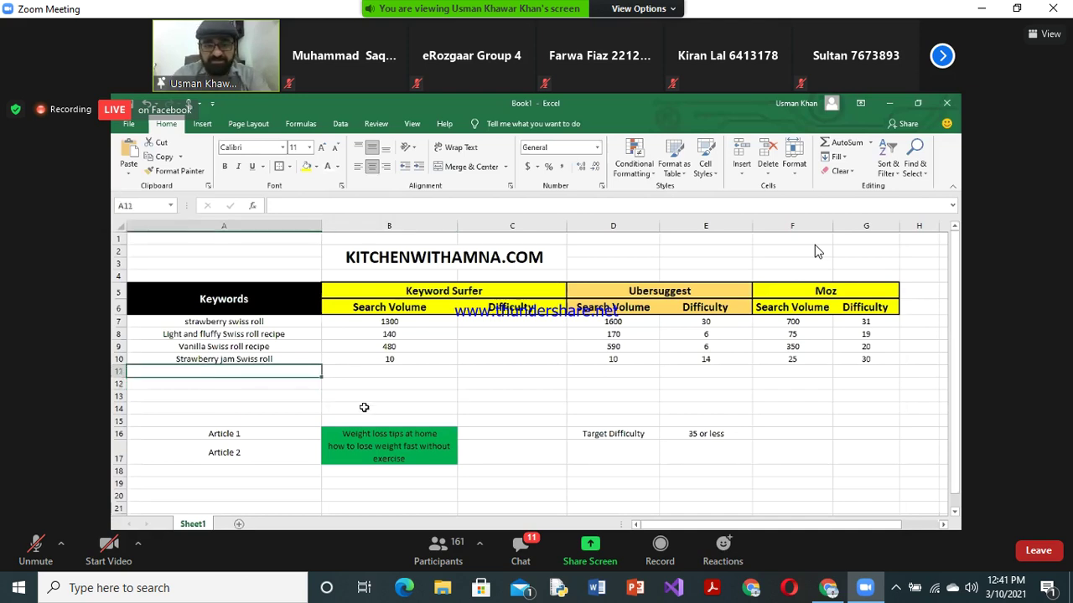
pyautogui.click(119, 421)
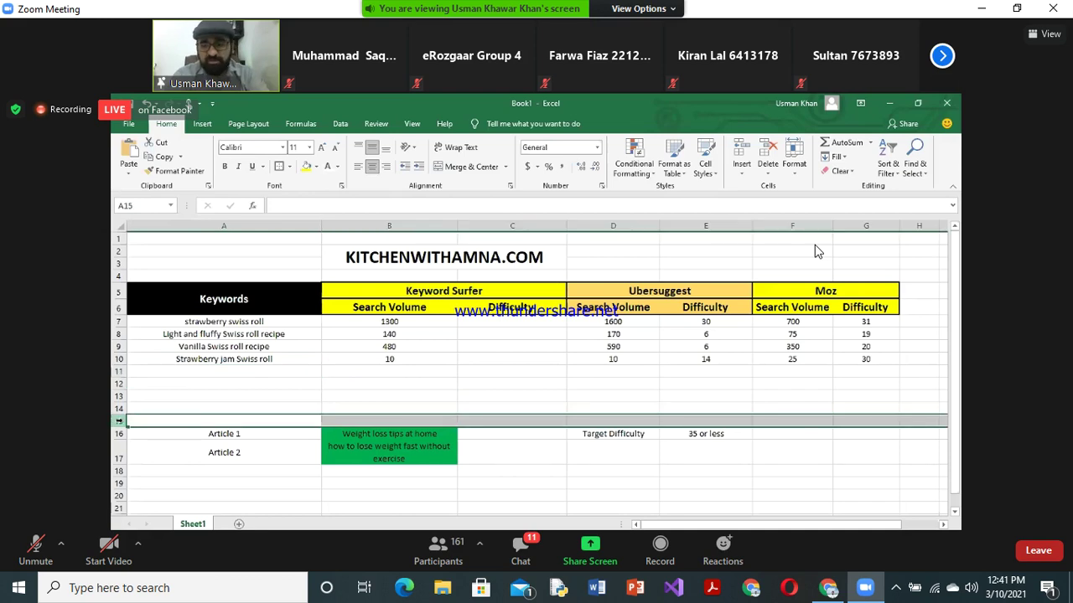
pyautogui.hotkey('ctrl', '+')
pyautogui.hotkey('ctrl', '+')
pyautogui.hotkey('ctrl', '+')
pyautogui.hotkey('ctrl', '+')
pyautogui.hotkey('ctrl', '+')
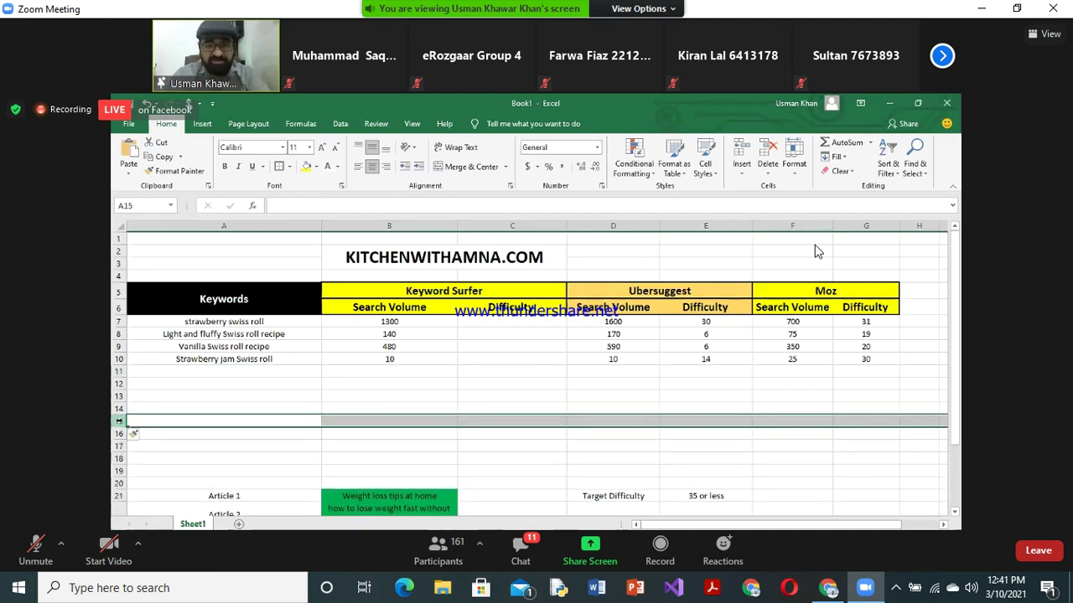
pyautogui.hotkey('ctrl', '+')
pyautogui.click(213, 371)
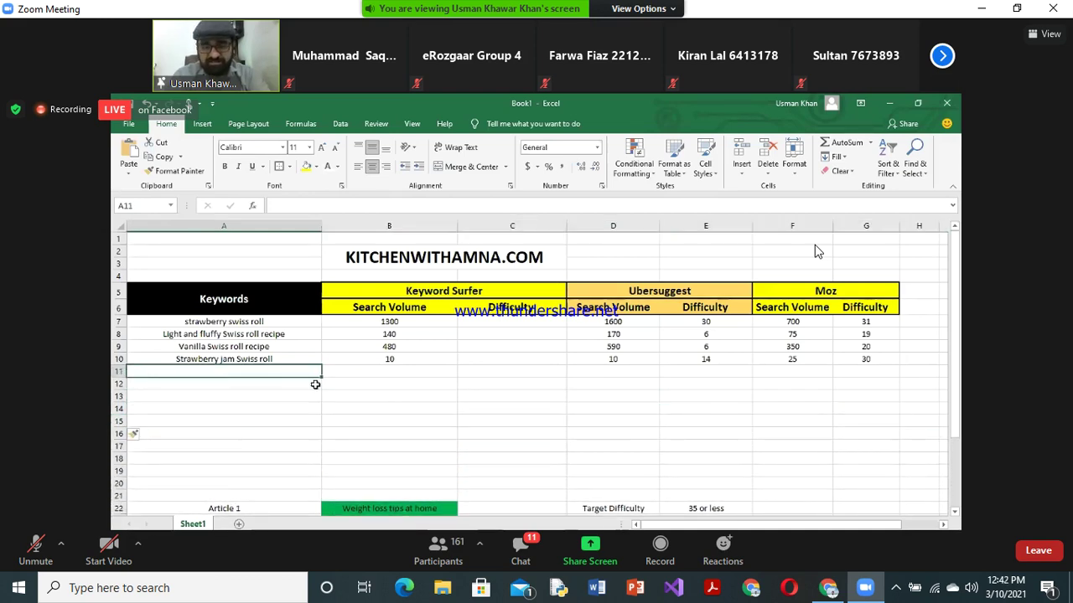
pyautogui.scroll(-1, 328, 391)
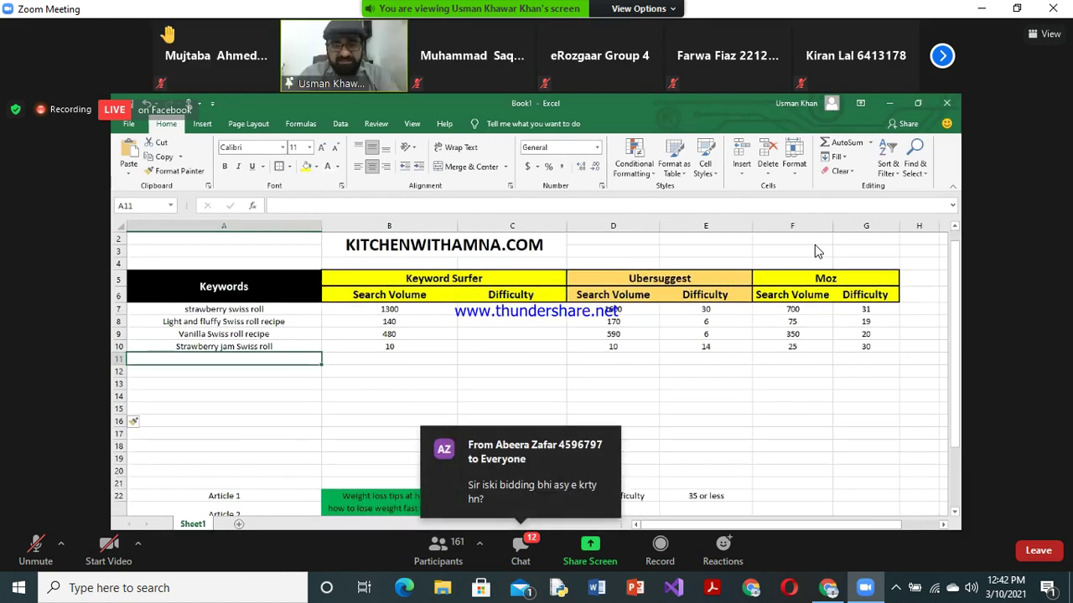
pyautogui.hotkey('alt', 'Tab')
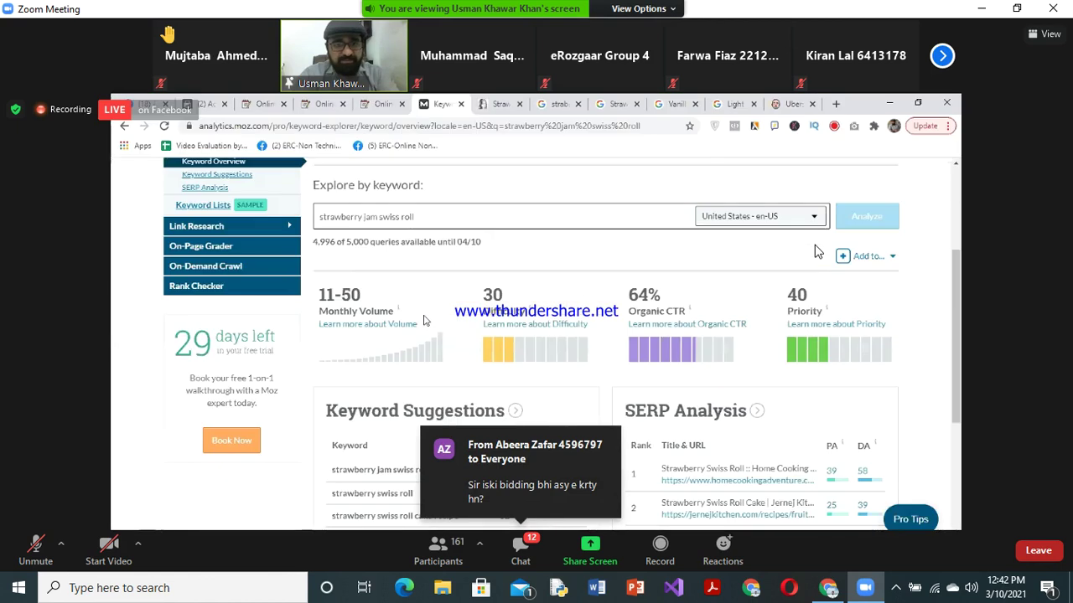
# View Google results for 'Strawberry jam Swiss roll', with Keyword Surfer showing 10/mo and $2.00 CPC
pyautogui.scroll(3, 817, 252)
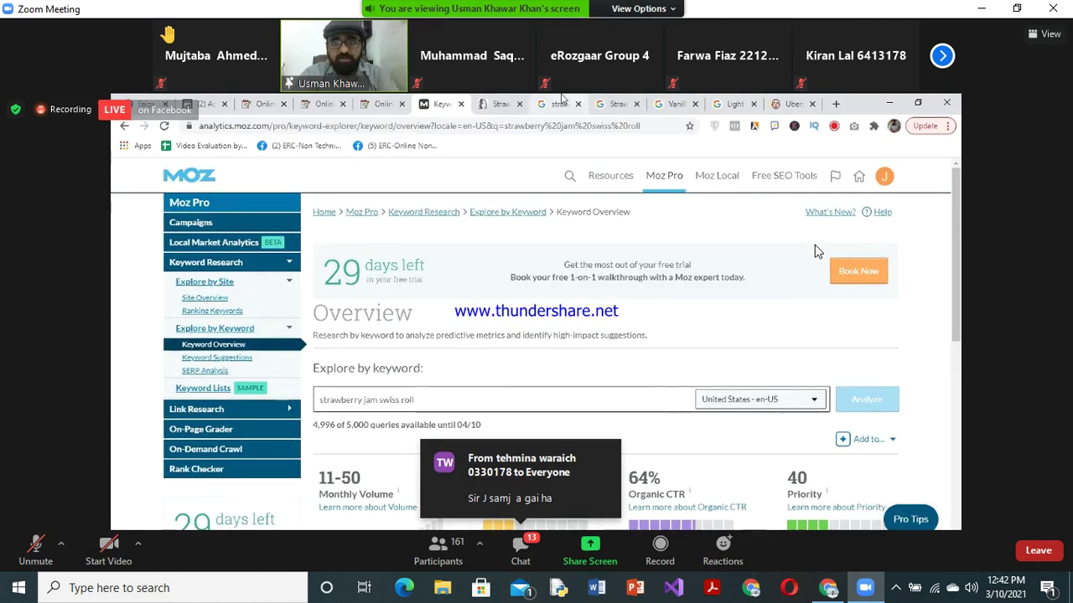
pyautogui.click(560, 102)
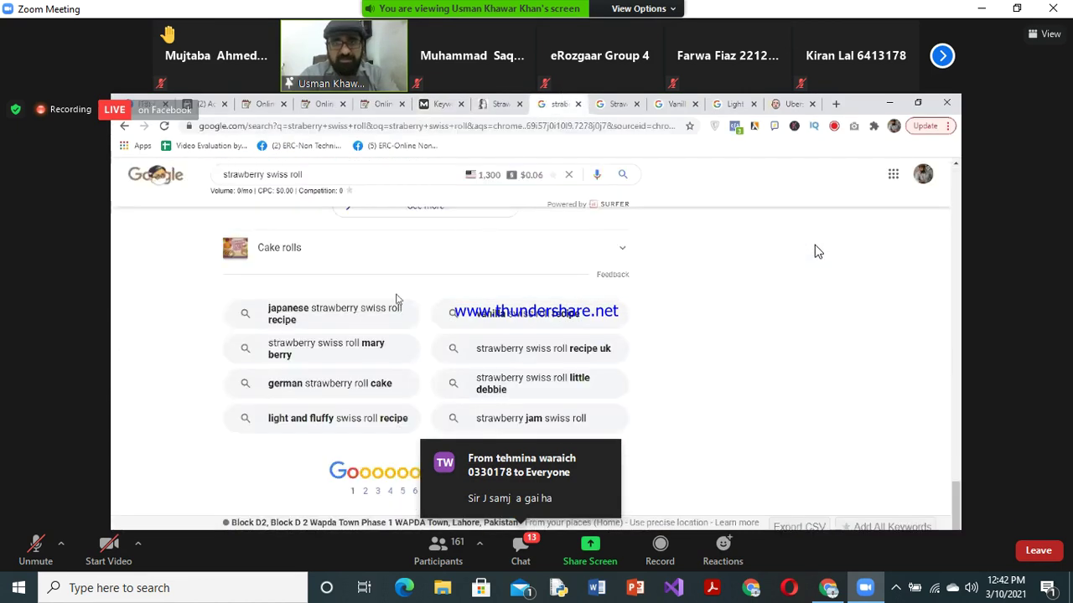
pyautogui.click(616, 102)
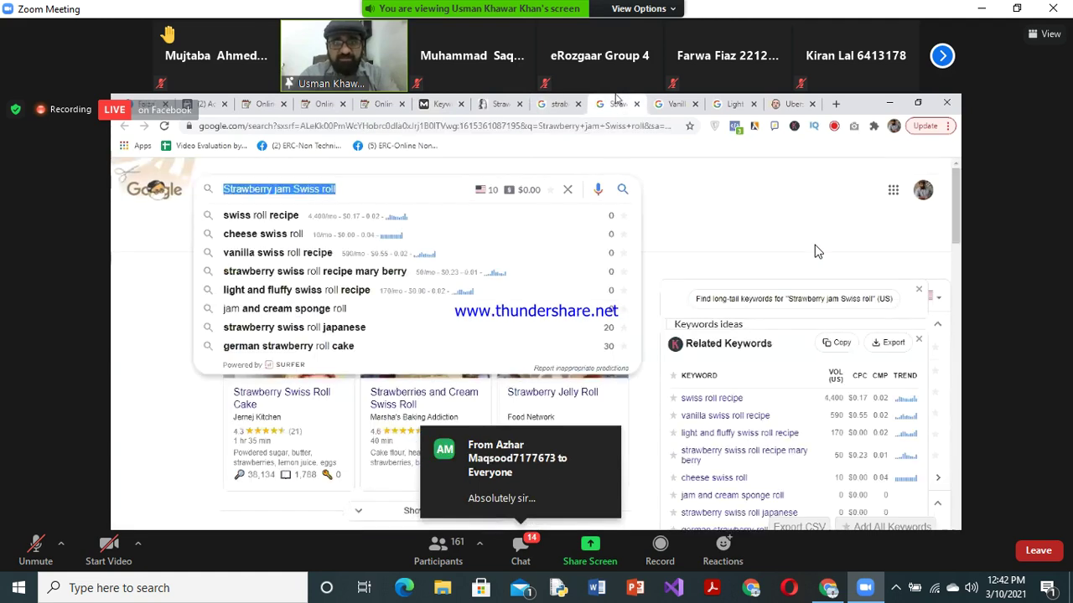
pyautogui.click(304, 189)
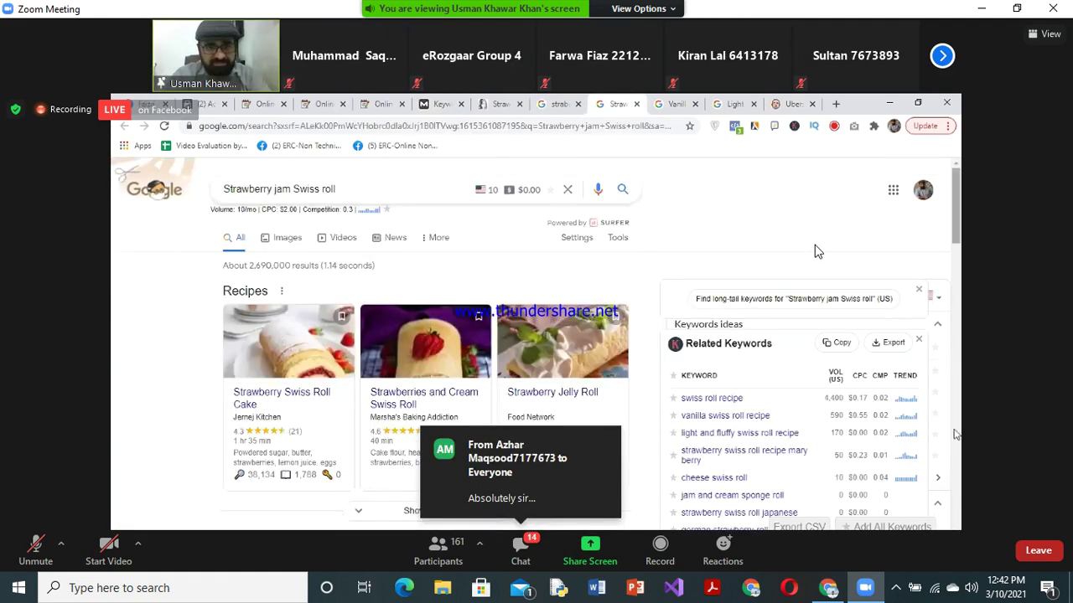
pyautogui.scroll(-5, 817, 252)
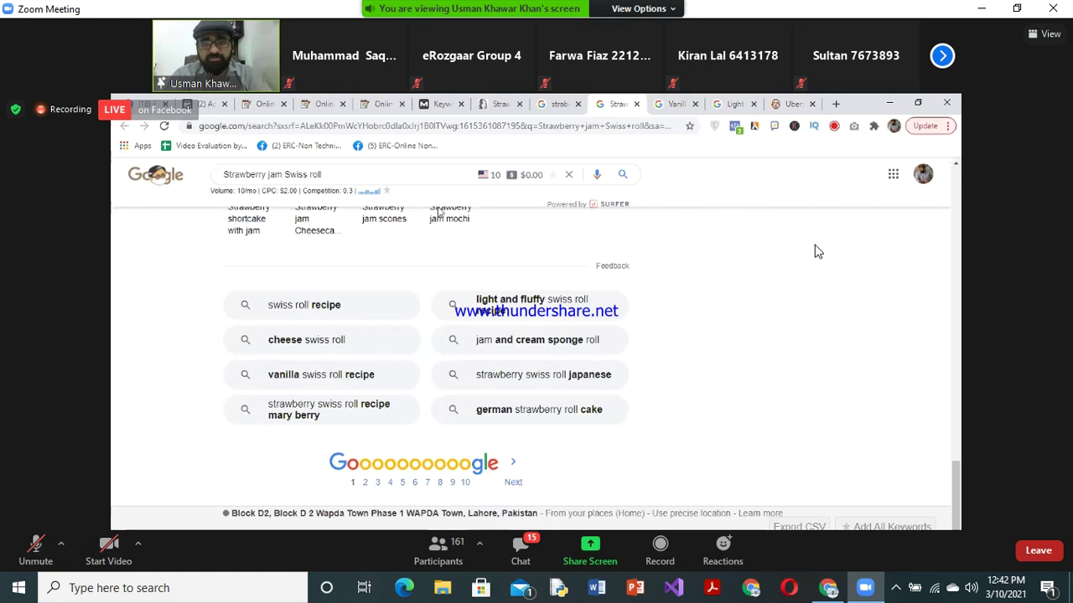
# Switch to the Ubersuggest tab listing keyword ideas for 'Vanilla Swiss roll recipe'
pyautogui.click(561, 103)
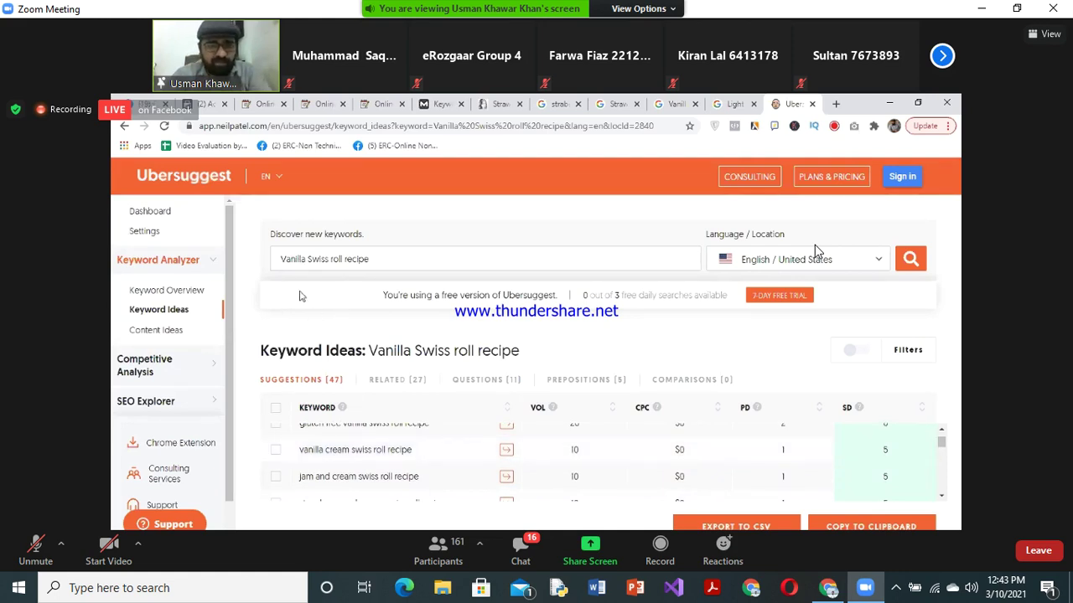
# Change 'Vanilla' to 'Strawberry' and list Ubersuggest keyword ideas for Strawberry Swiss roll recipe
pyautogui.doubleClick(290, 258)
pyautogui.write('Strawberry')
pyautogui.press('Return')
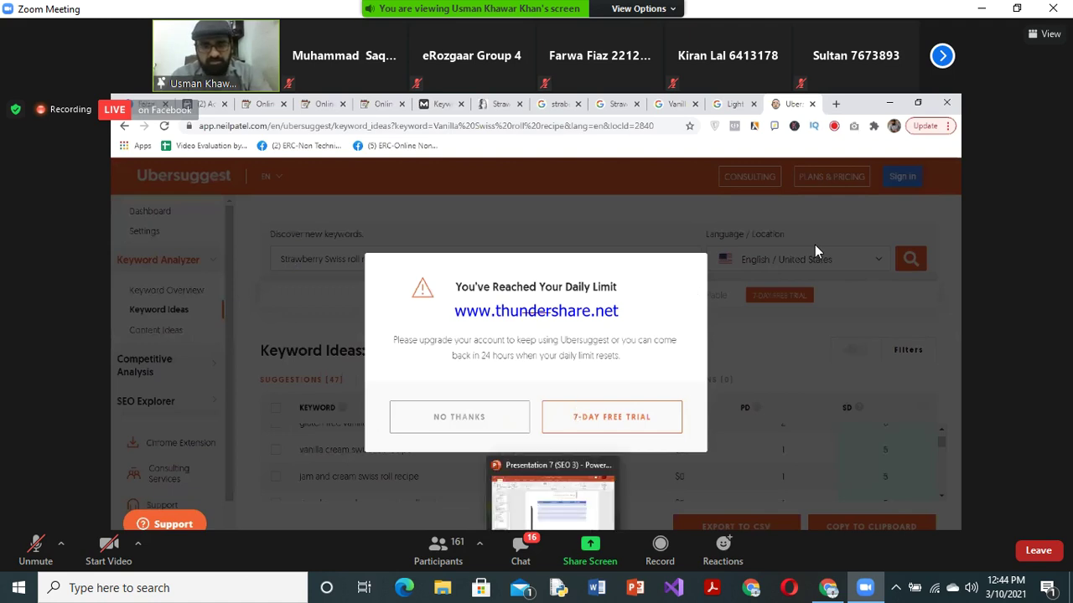
pyautogui.click(538, 503)
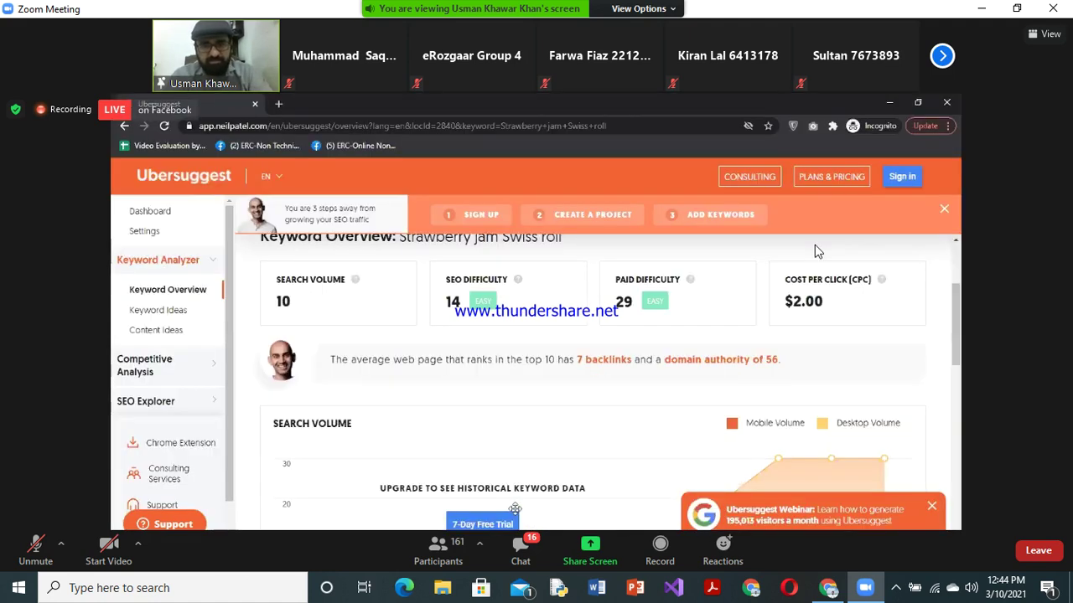
pyautogui.scroll(2, 817, 251)
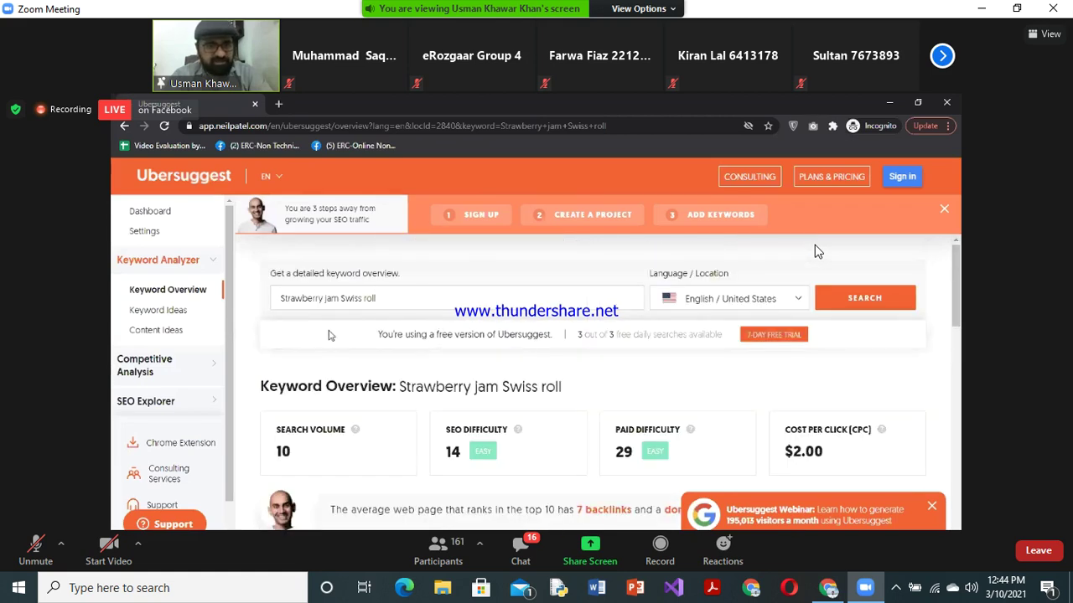
pyautogui.click(178, 310)
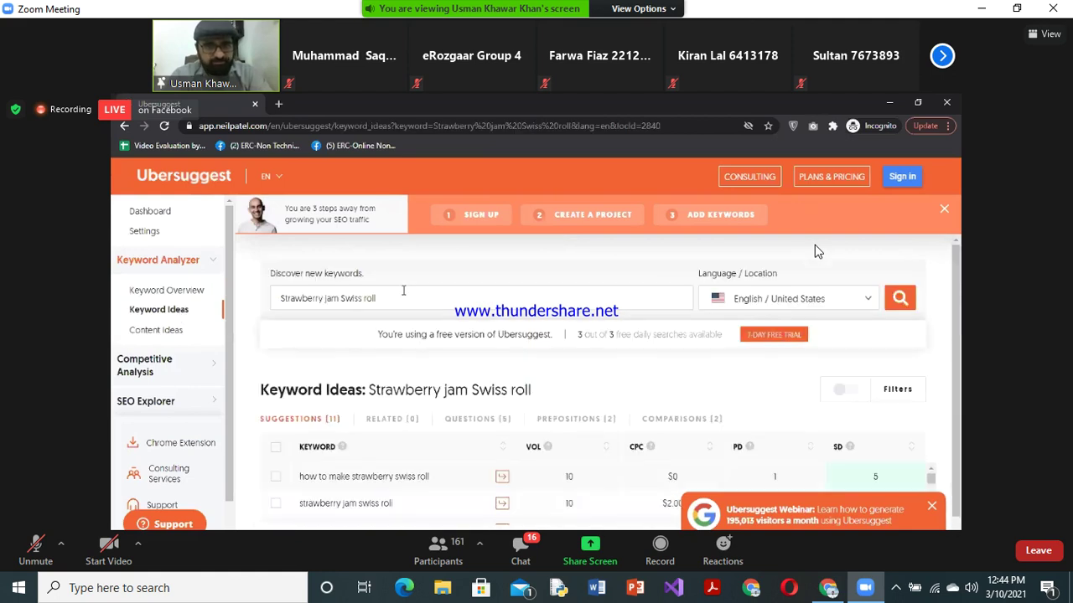
pyautogui.scroll(-1, 403, 290)
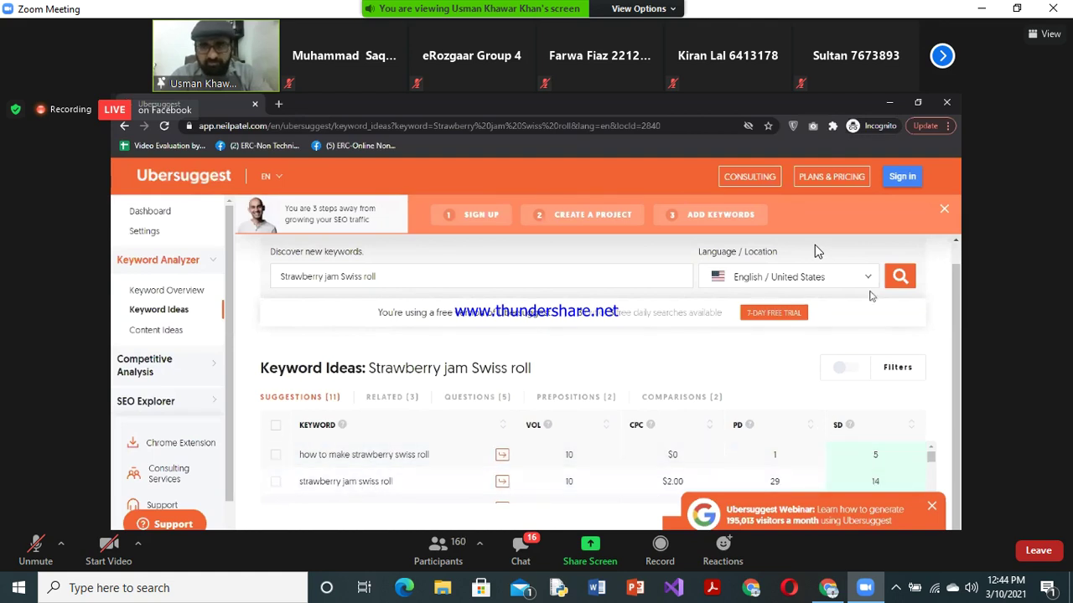
pyautogui.click(943, 212)
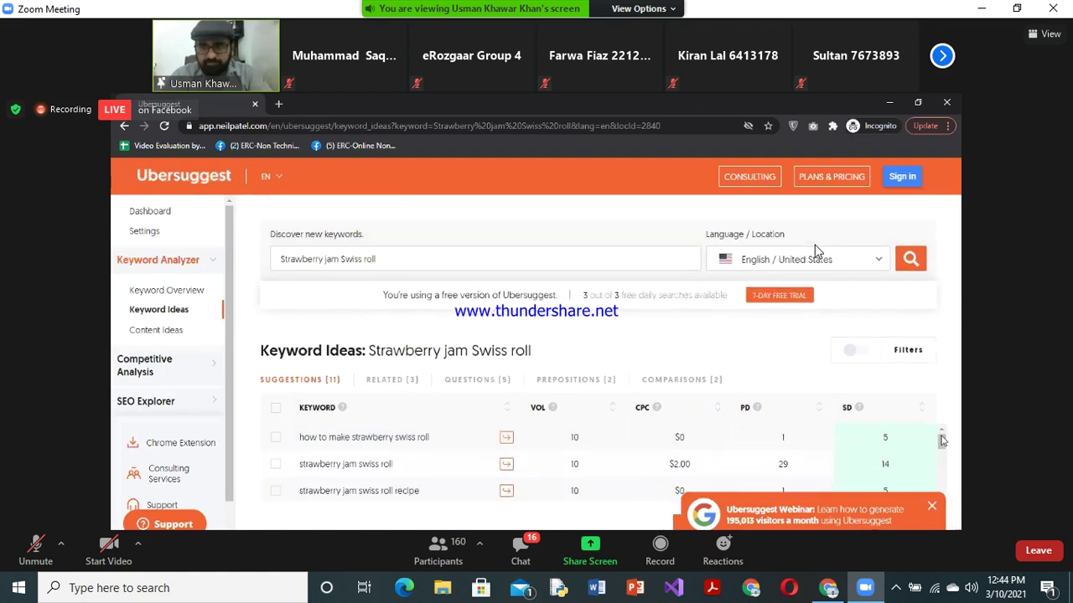
pyautogui.moveTo(941, 442); pyautogui.dragTo(942, 462)
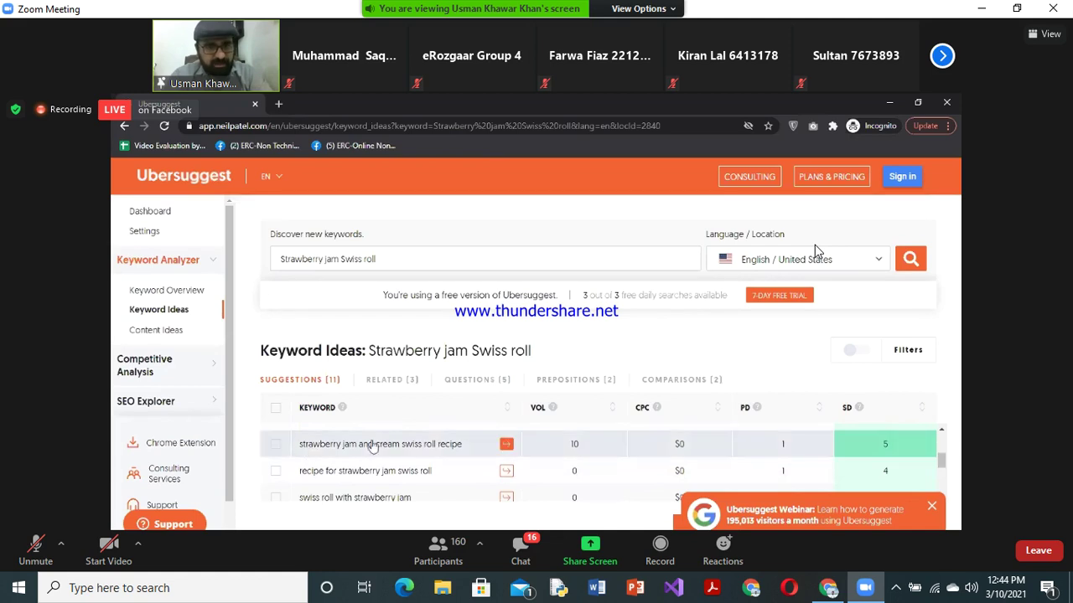
# Look up 'strawberry jam and cream swiss roll recipe' in Keyword Overview: volume 10, SEO difficulty 5
pyautogui.click(445, 450)
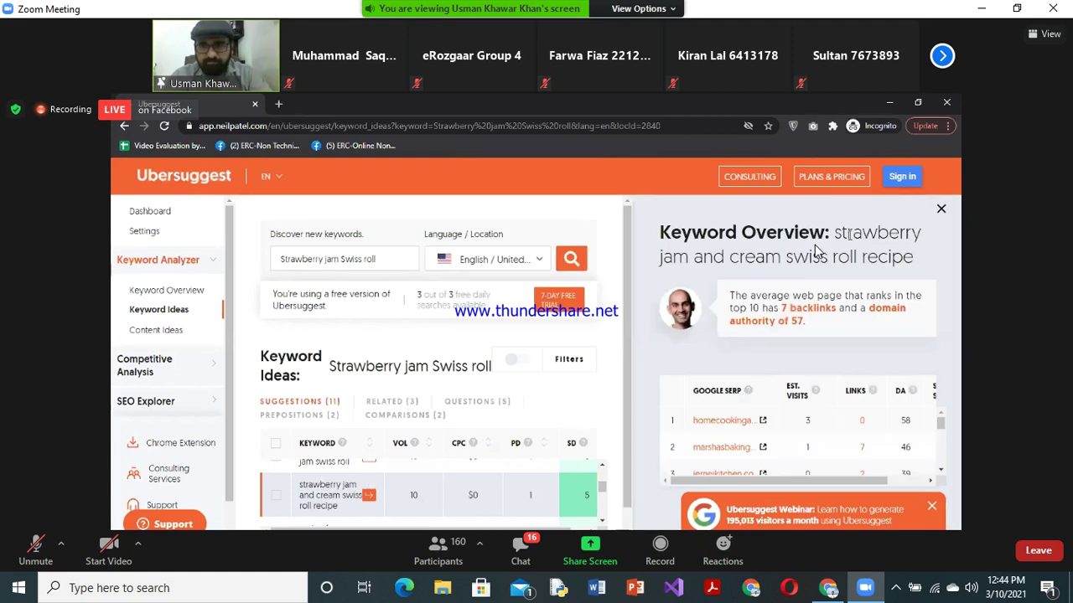
pyautogui.moveTo(837, 234); pyautogui.dragTo(911, 257)
pyautogui.hotkey('ctrl', 'c')
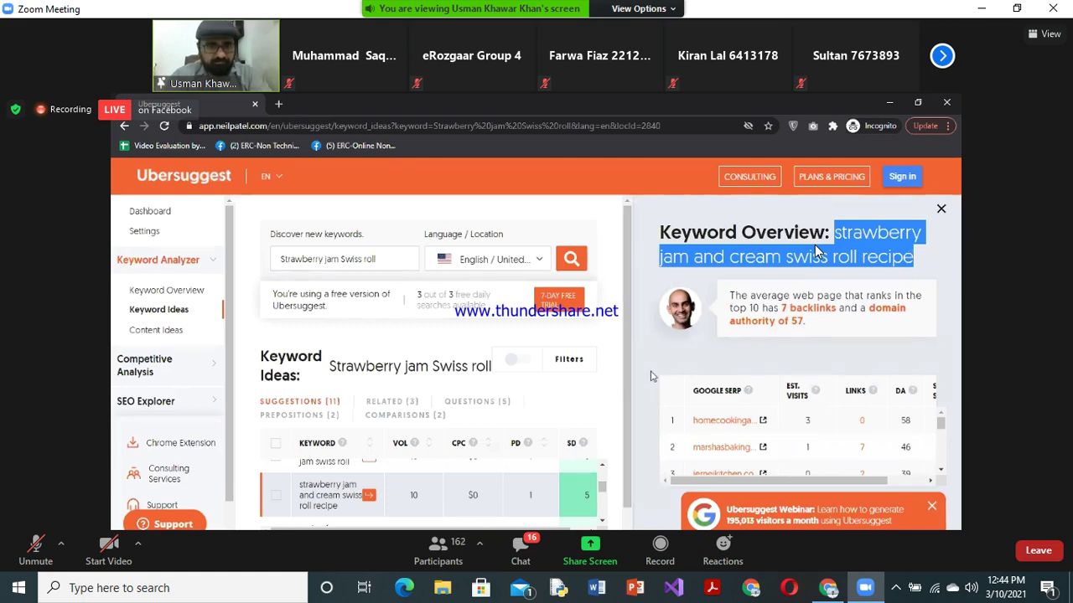
pyautogui.click(192, 291)
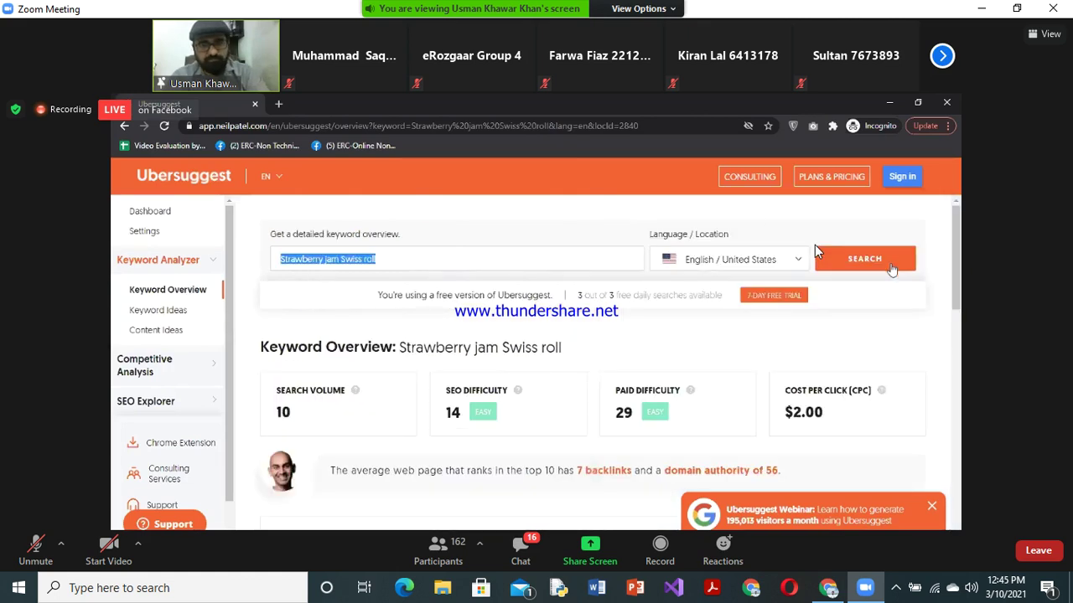
pyautogui.hotkey('ctrl', 'v')
pyautogui.click(817, 251)
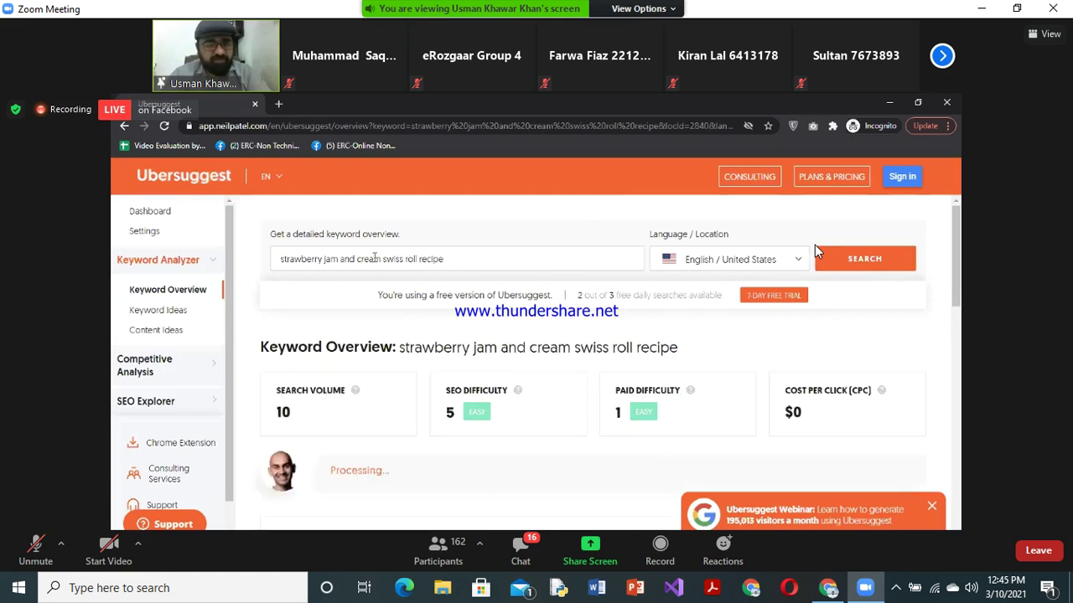
pyautogui.click(280, 260)
pyautogui.hotkey('ctrl', 'c')
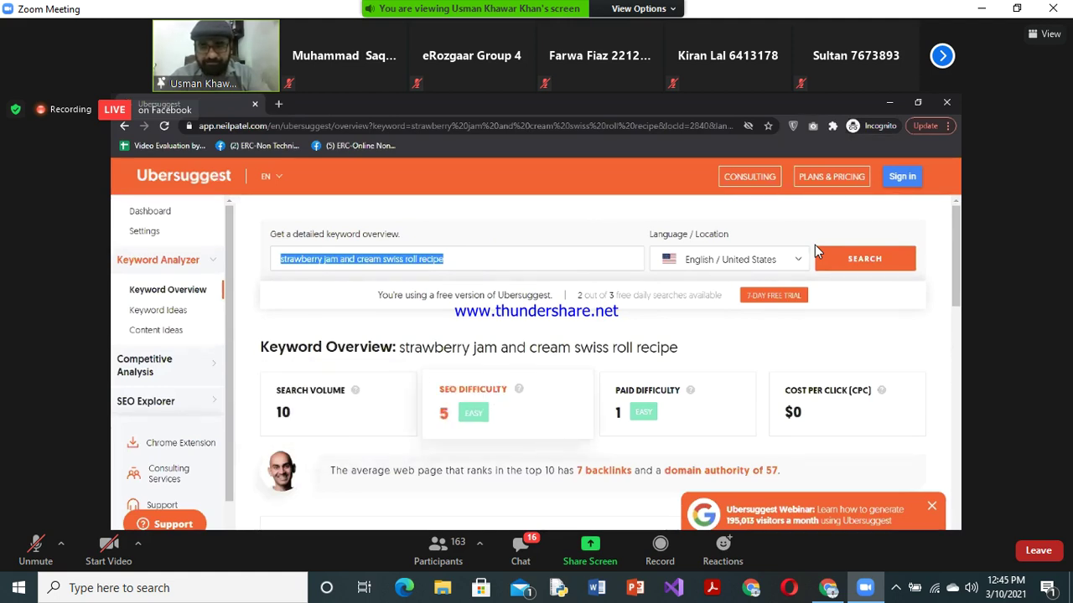
# Log 'strawberry jam and cream swiss roll recipe' in A11 with Ubersuggest volume 10 and difficulty 5
pyautogui.press('Up')
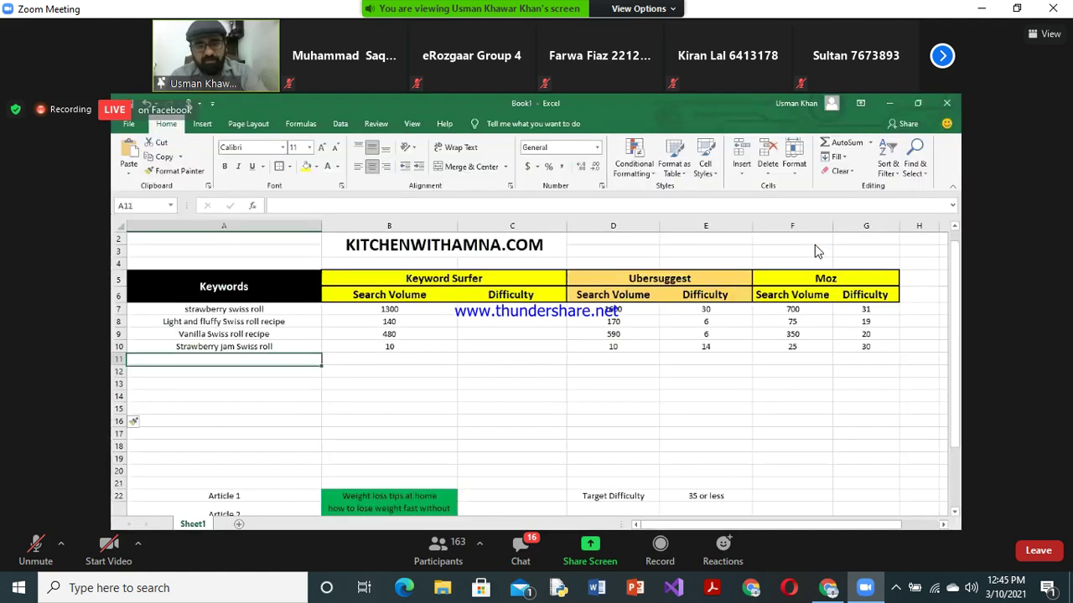
pyautogui.hotkey('ctrl', 'v')
pyautogui.press('Tab')
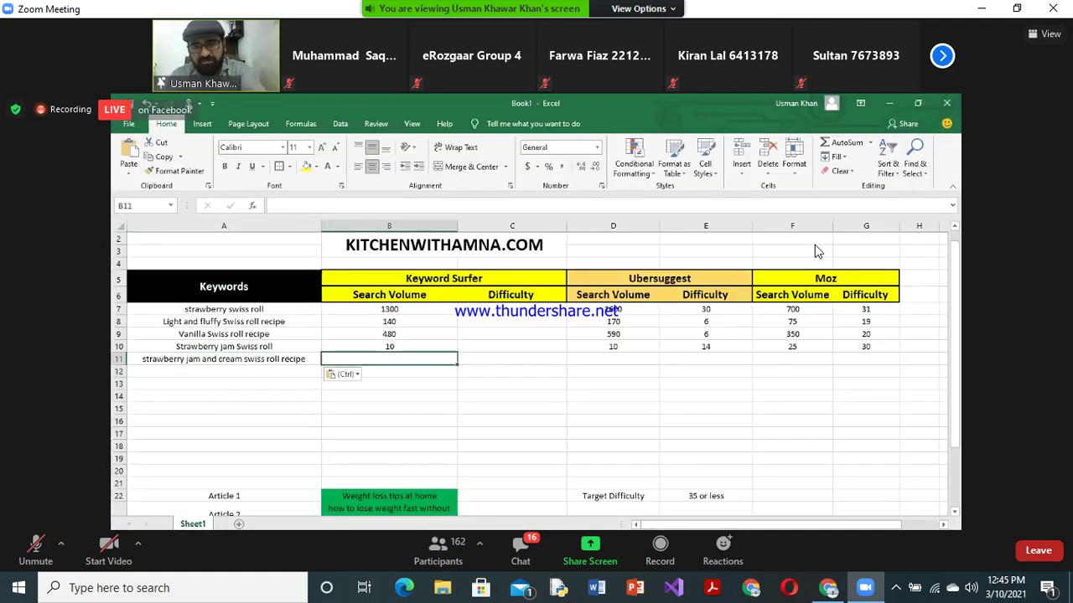
pyautogui.press('Tab')
pyautogui.press('Tab')
pyautogui.write('1-')
pyautogui.press('BackSpace')
pyautogui.write('0')
pyautogui.press('Tab')
pyautogui.write('5')
pyautogui.press('Left')
pyautogui.press('Left')
pyautogui.press('Left')
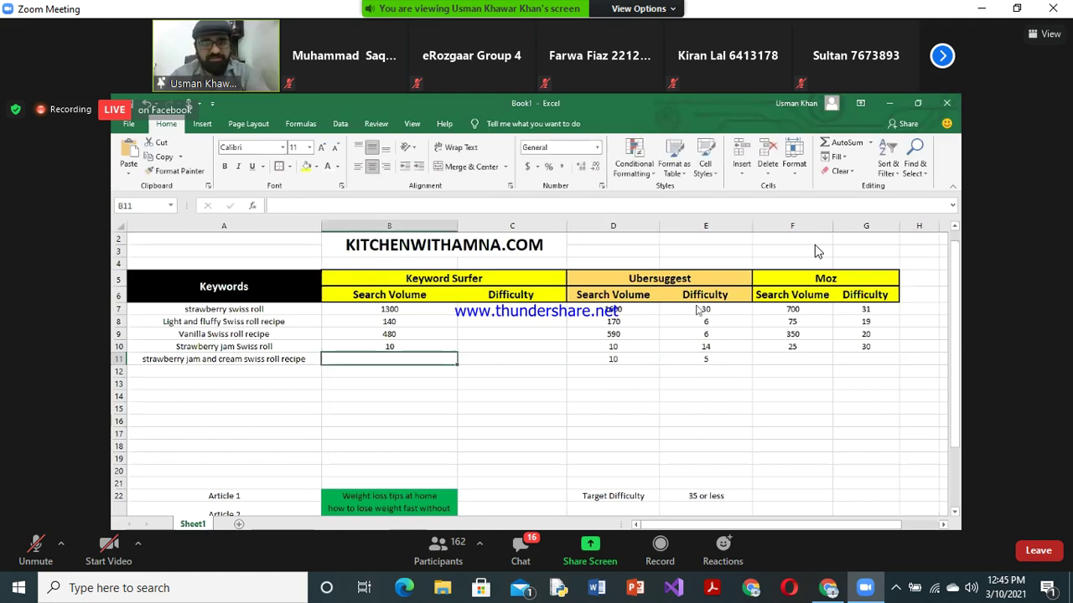
# Search Google for the strawberry jam and cream swiss roll recipe keyword in a new tab
pyautogui.hotkey('alt', 'Tab')
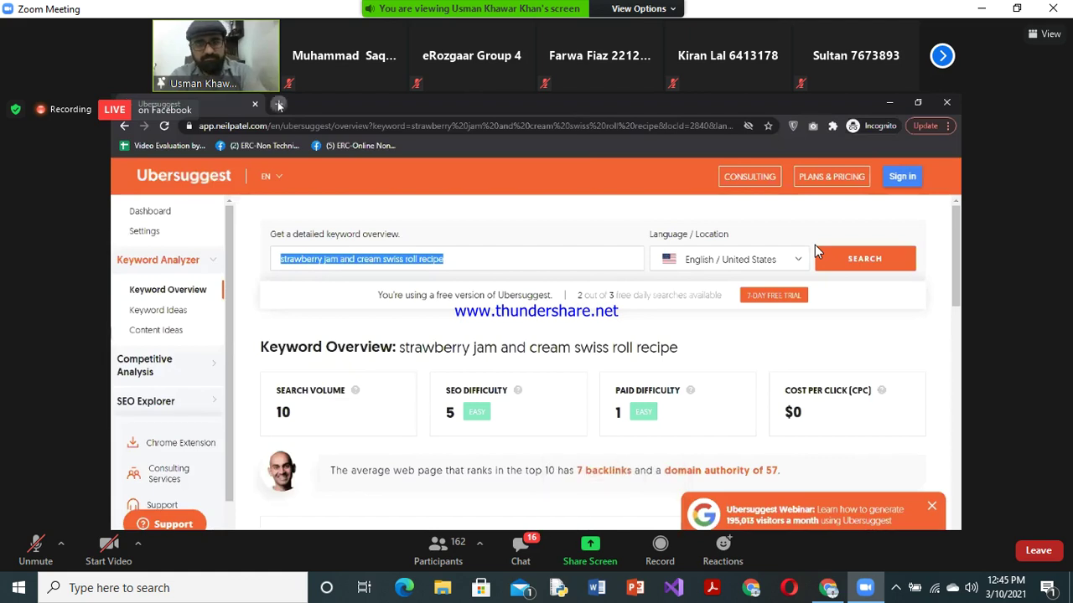
pyautogui.click(279, 105)
pyautogui.hotkey('ctrl', 'v')
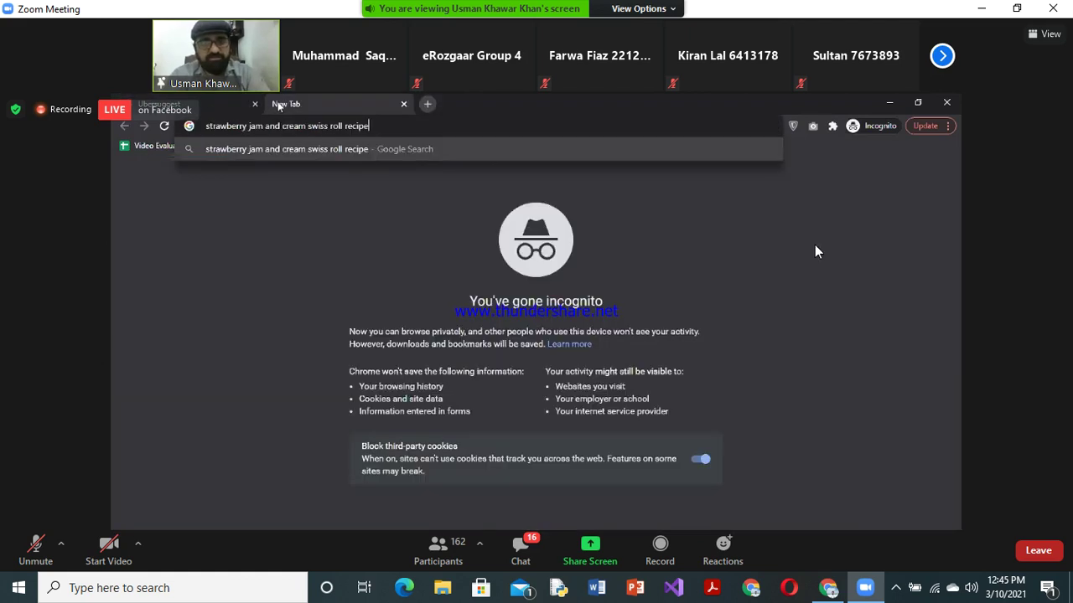
pyautogui.press('Return')
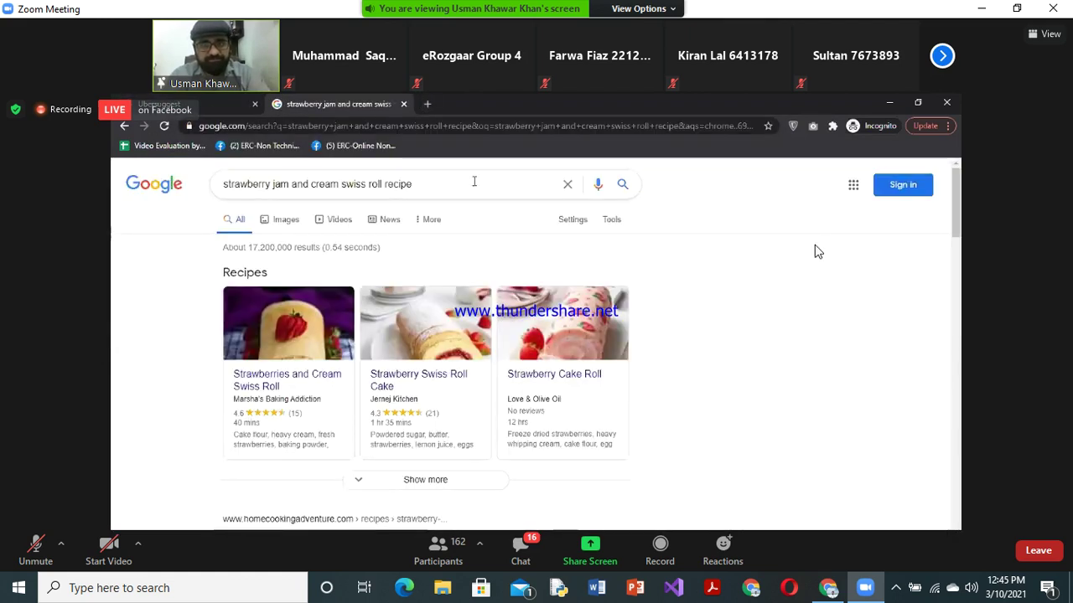
pyautogui.click(887, 103)
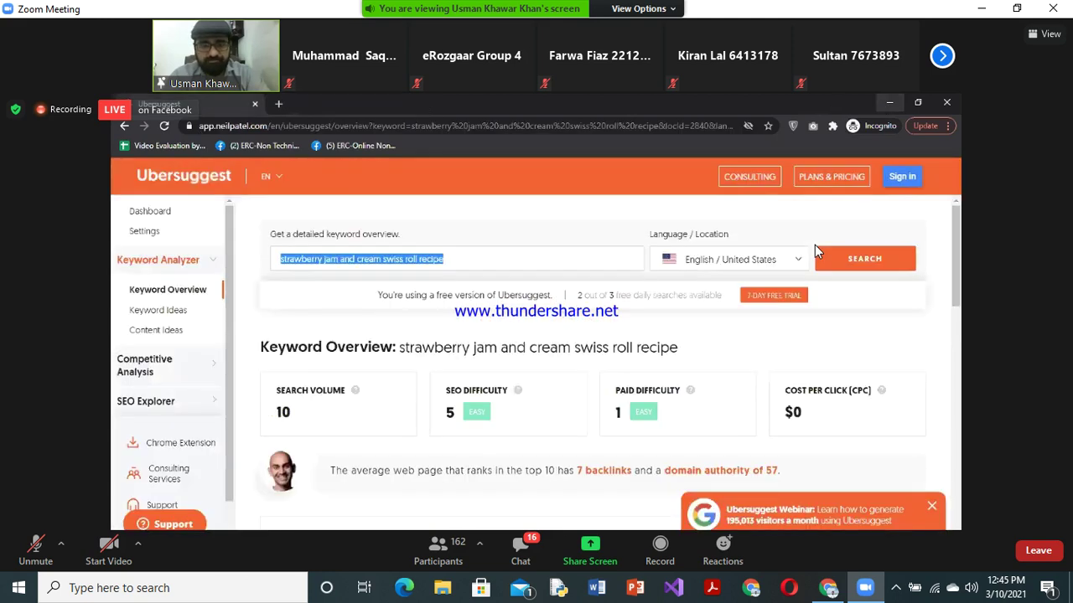
pyautogui.click(887, 103)
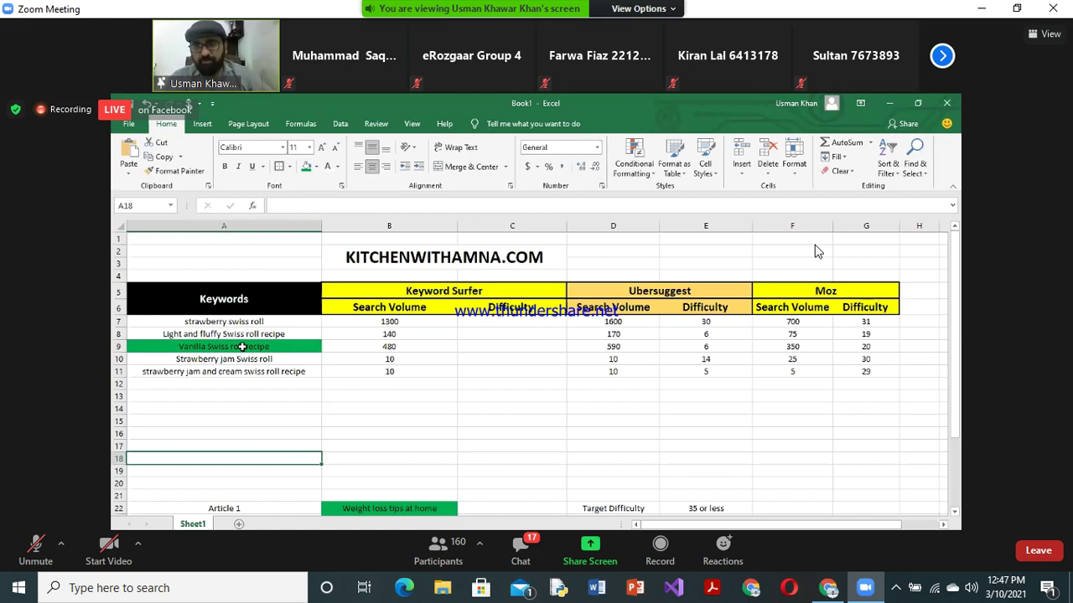
# Fill 'strawberry swiss roll' in A7 green, reviewing its volumes 1300, 1600, 700 and Moz difficulty 31
pyautogui.click(243, 323)
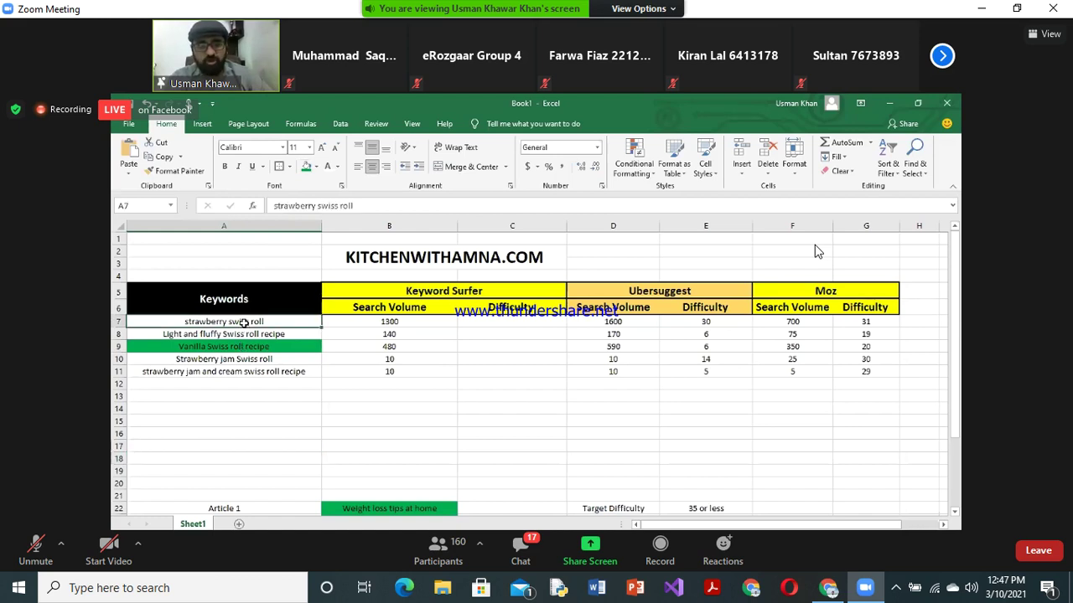
pyautogui.click(308, 166)
pyautogui.click(423, 322)
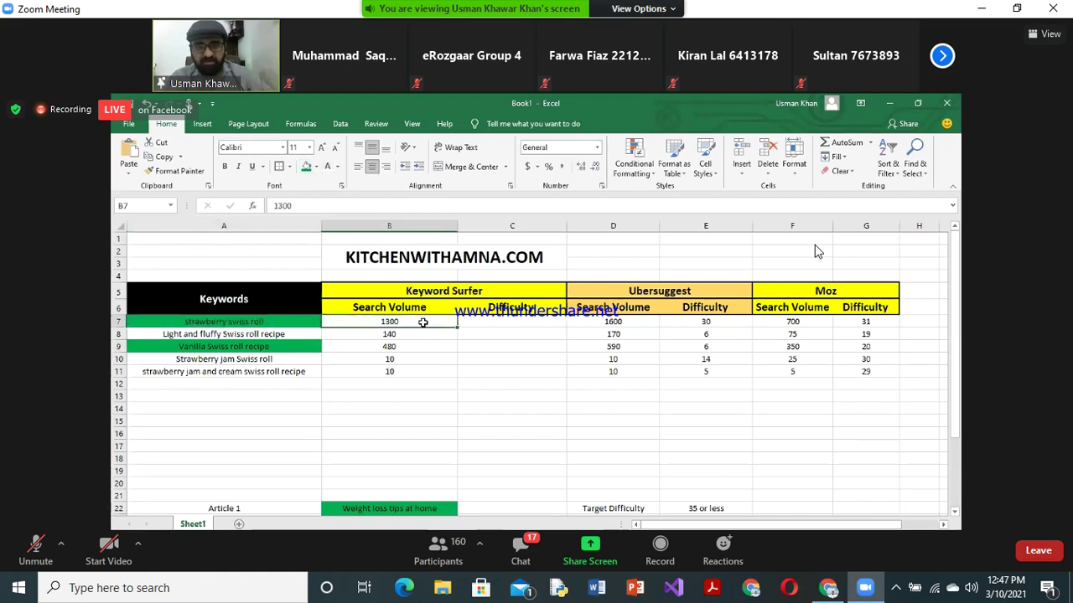
pyautogui.click(620, 322)
pyautogui.click(780, 328)
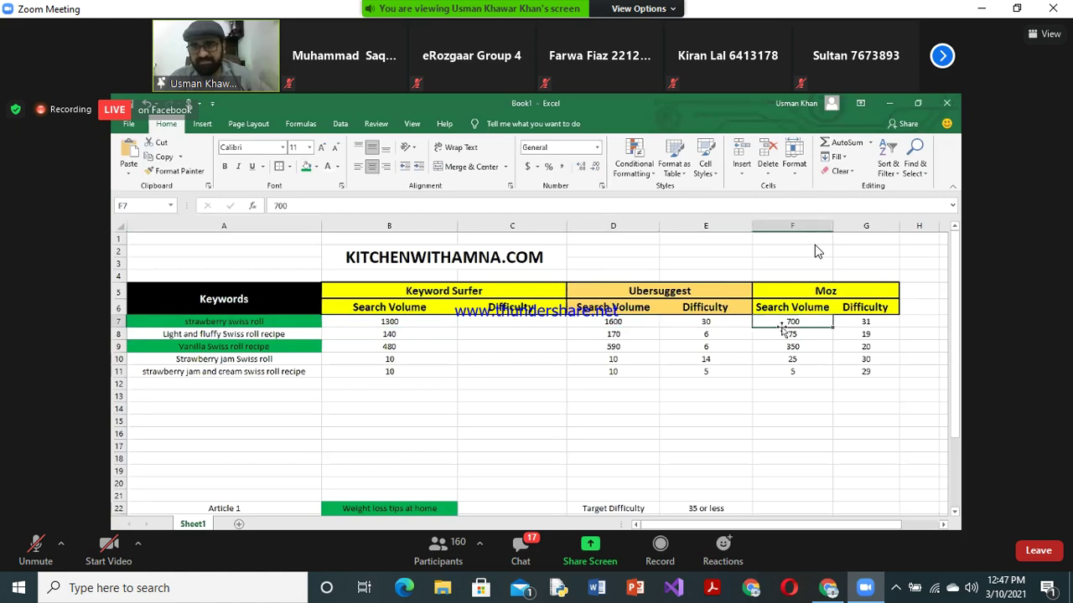
pyautogui.click(848, 322)
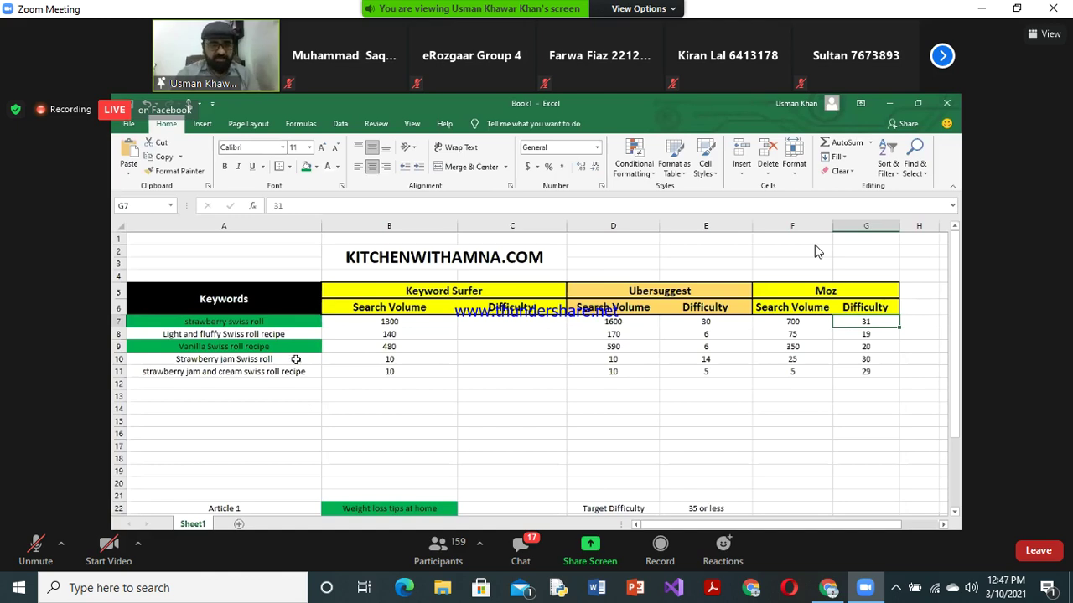
# Review the keyword cells A7 to A11, then bring up the Zoom meeting chat
pyautogui.moveTo(289, 321); pyautogui.dragTo(282, 382)
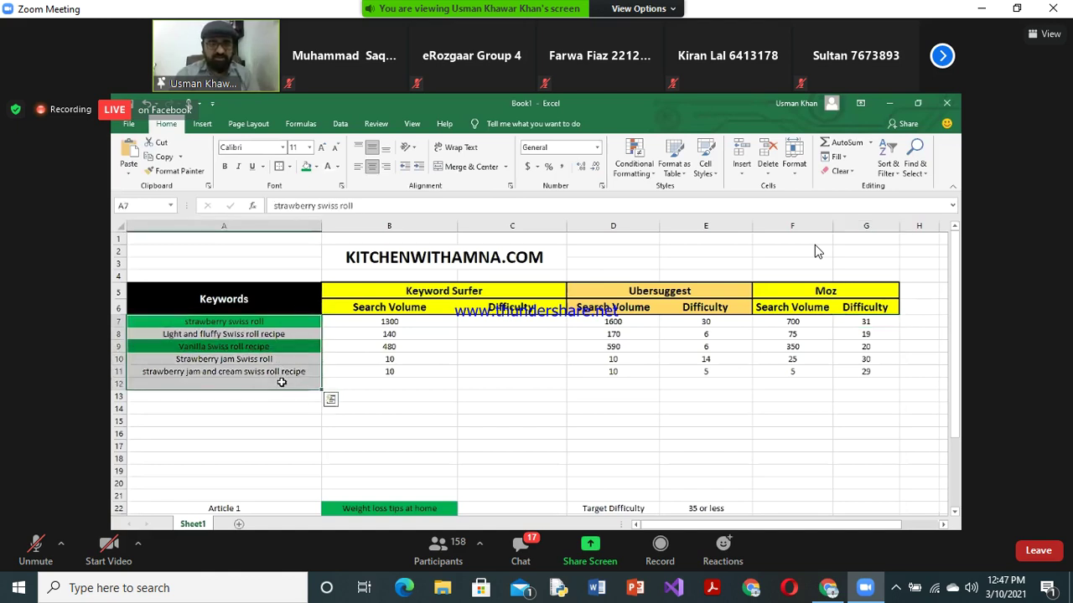
pyautogui.click(281, 382)
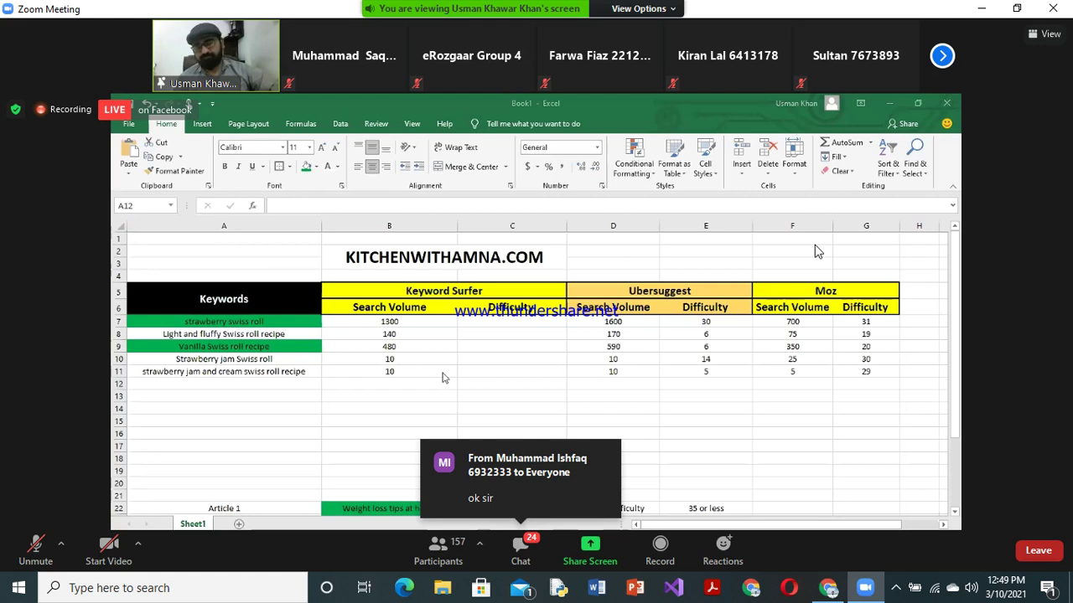
pyautogui.click(520, 548)
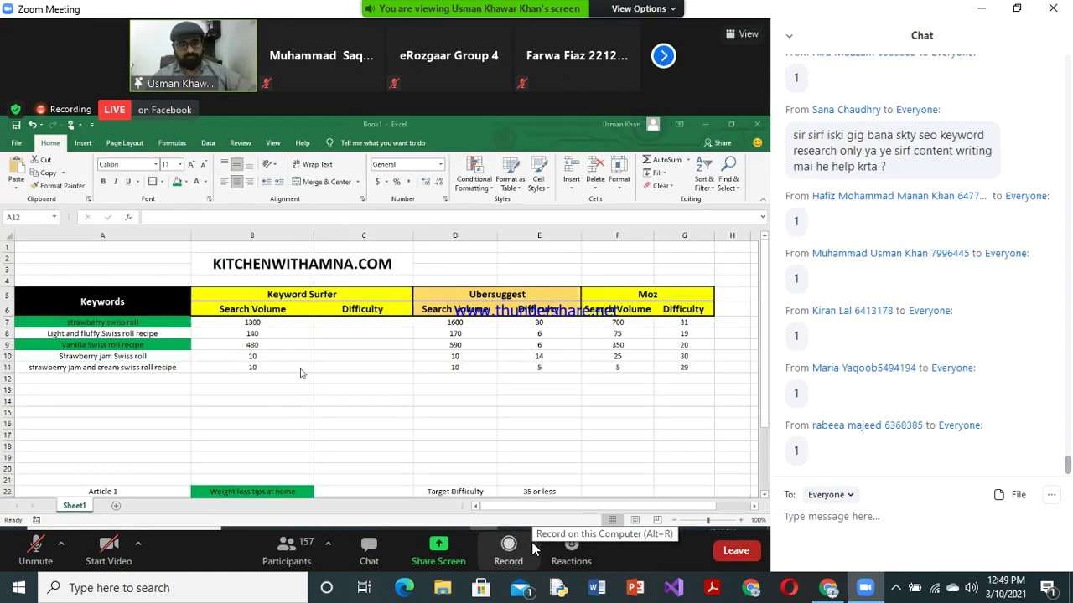
# Send the message '1' to everyone in the Zoom meeting chat
pyautogui.write('1')
pyautogui.press('Return')
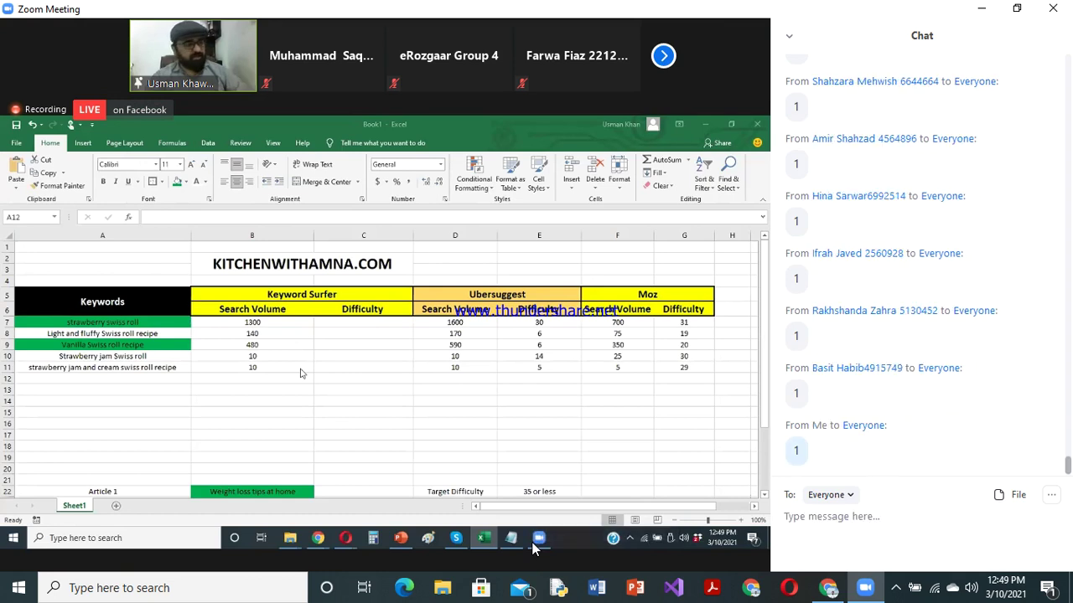
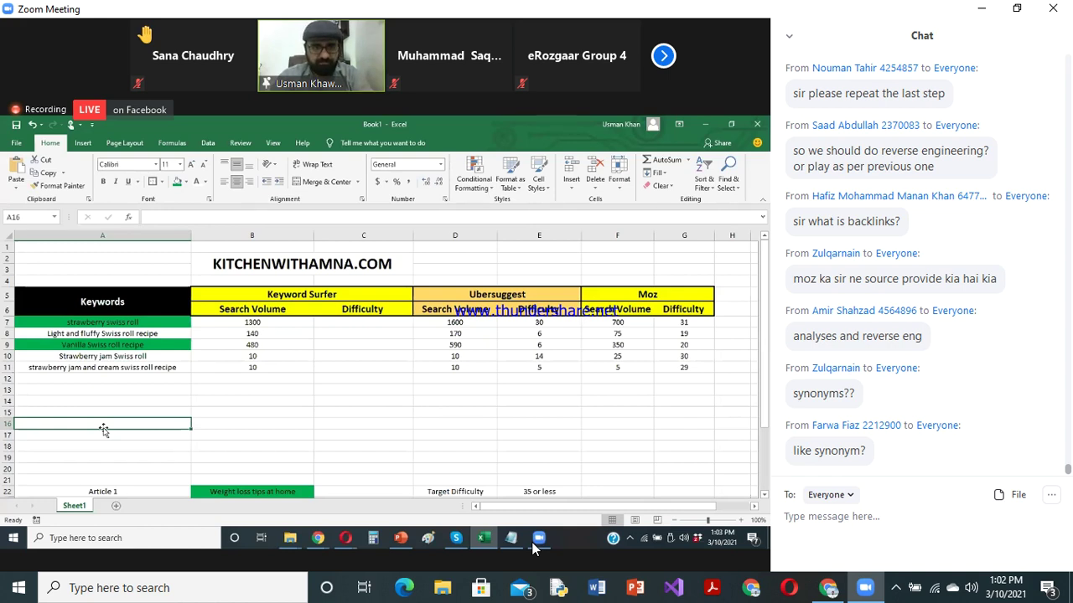
# Enlarge the strawberry swiss roll keyword in cell A7 to 16-point text
pyautogui.click(110, 356)
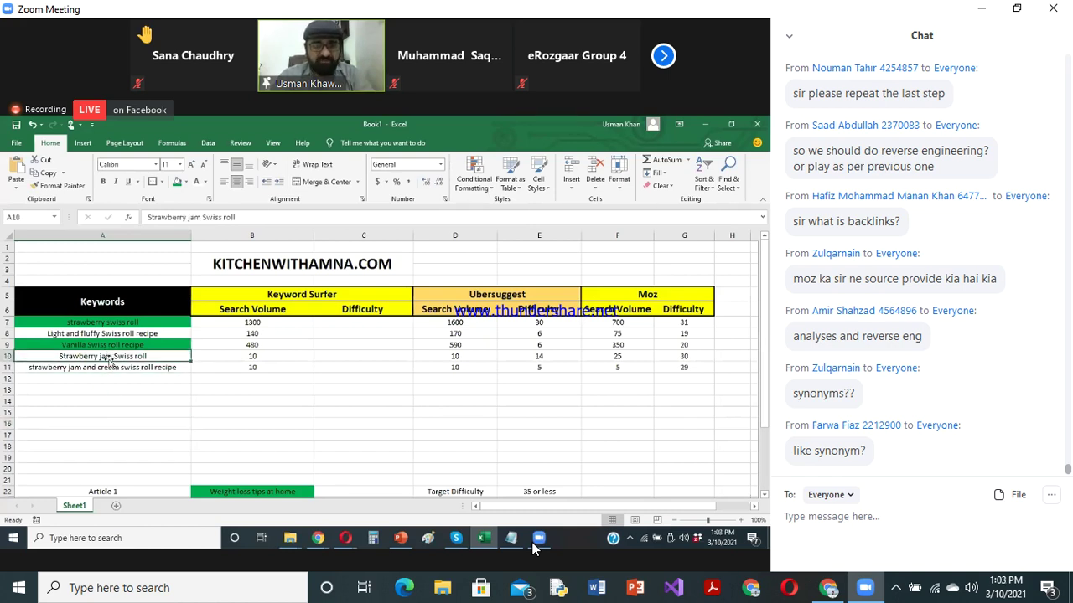
pyautogui.click(6, 356)
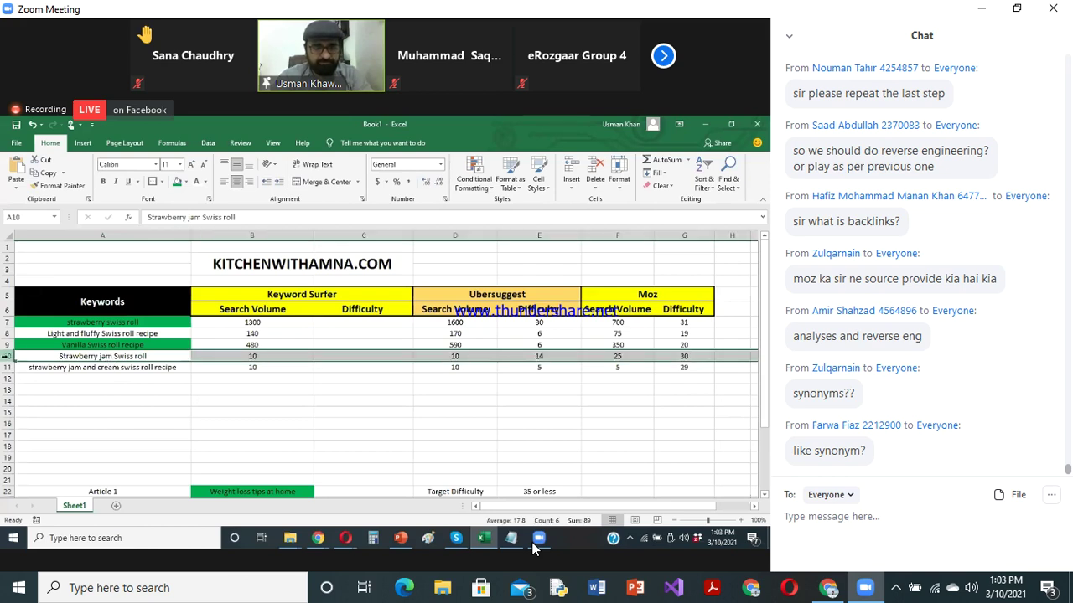
pyautogui.click(44, 322)
pyautogui.click(7, 323)
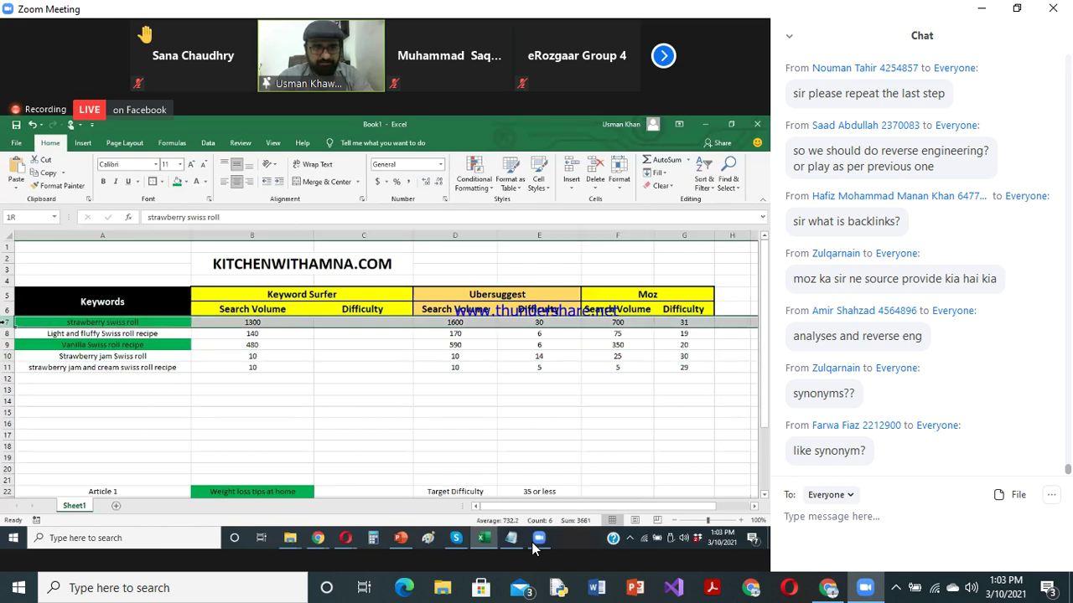
pyautogui.click(33, 322)
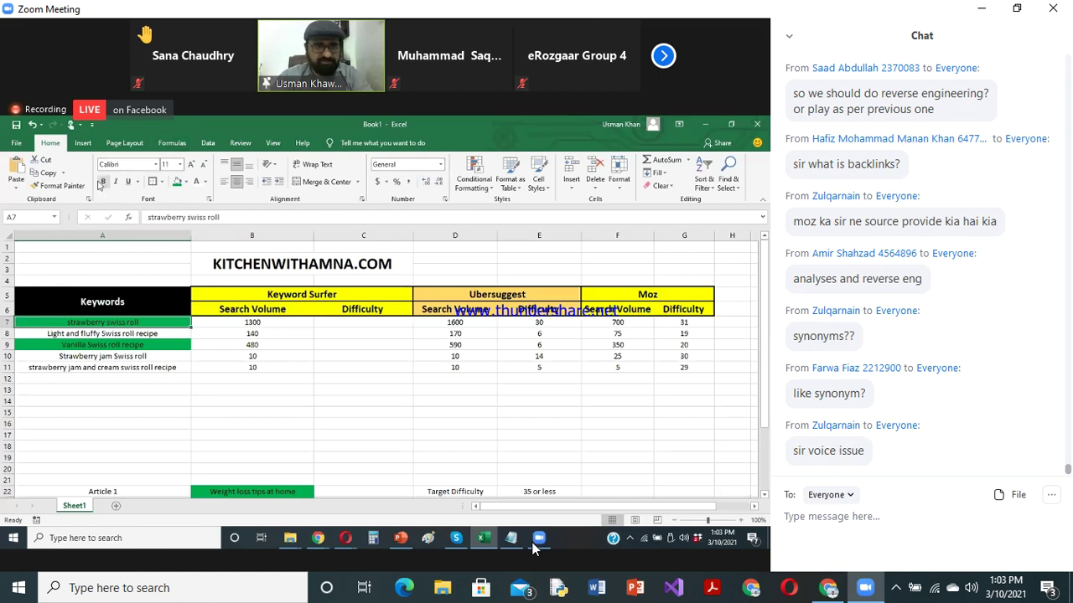
pyautogui.click(192, 164)
pyautogui.click(192, 164)
pyautogui.click(192, 165)
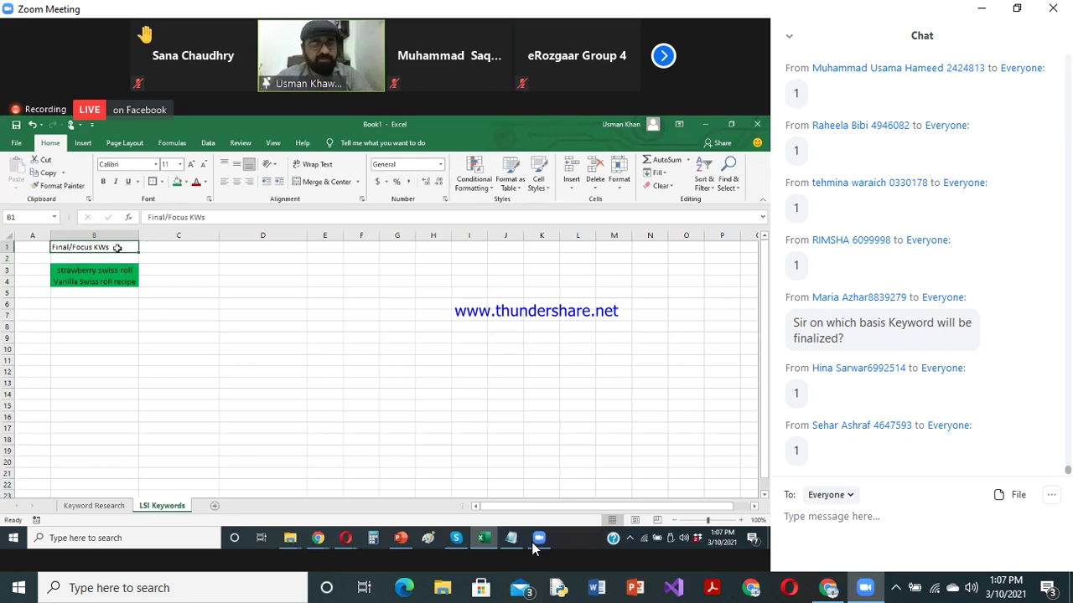
# Change the B1 heading to 'Main/Final/Focus KWs'
pyautogui.click(151, 218)
pyautogui.write('Main/')
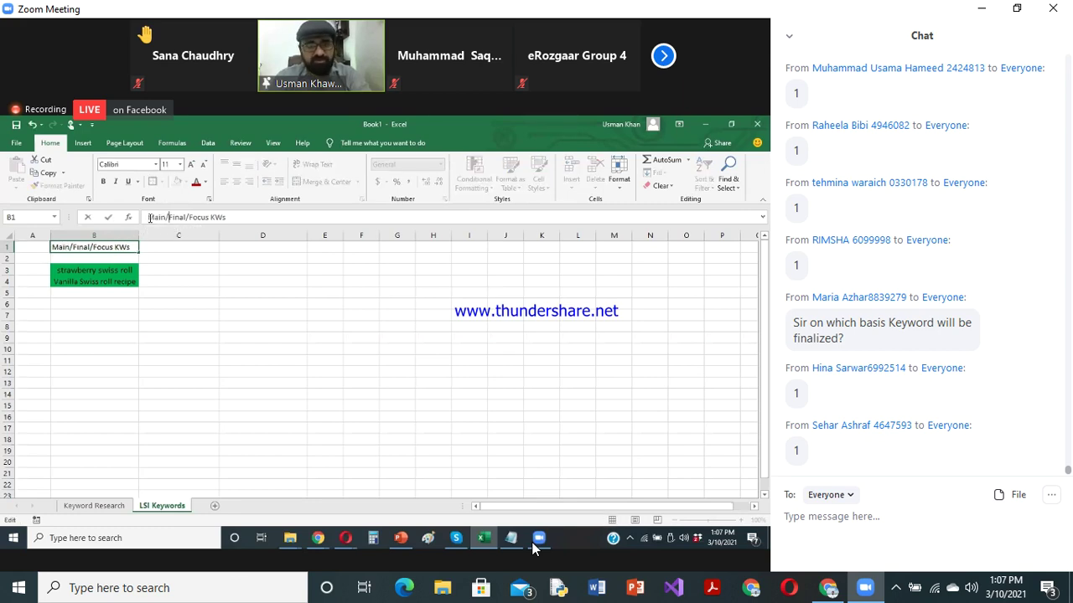
pyautogui.press('Return')
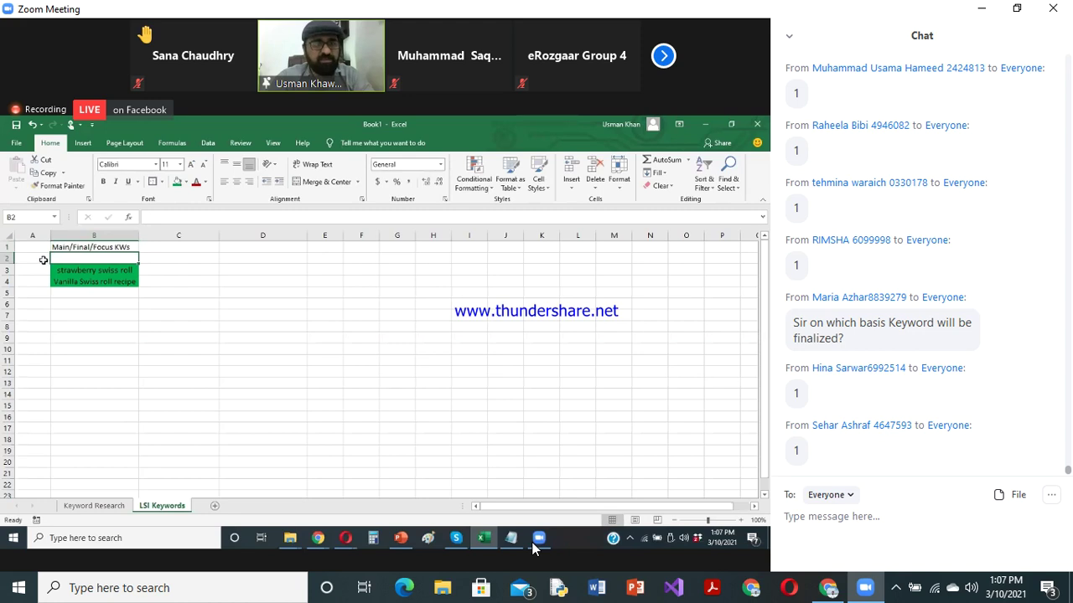
# Number the rows 1 to 10 down column A starting at A3
pyautogui.click(38, 268)
pyautogui.write('1')
pyautogui.press('Return')
pyautogui.write('2')
pyautogui.press('Return')
pyautogui.write('3')
pyautogui.press('Return')
pyautogui.write('4')
pyautogui.press('Return')
pyautogui.write('5')
pyautogui.press('Return')
pyautogui.write('6')
pyautogui.press('Return')
pyautogui.write('7')
pyautogui.press('Return')
pyautogui.write('8')
pyautogui.press('Return')
pyautogui.write('9')
pyautogui.press('Return')
pyautogui.write('10')
pyautogui.press('Return')
pyautogui.press('Right')
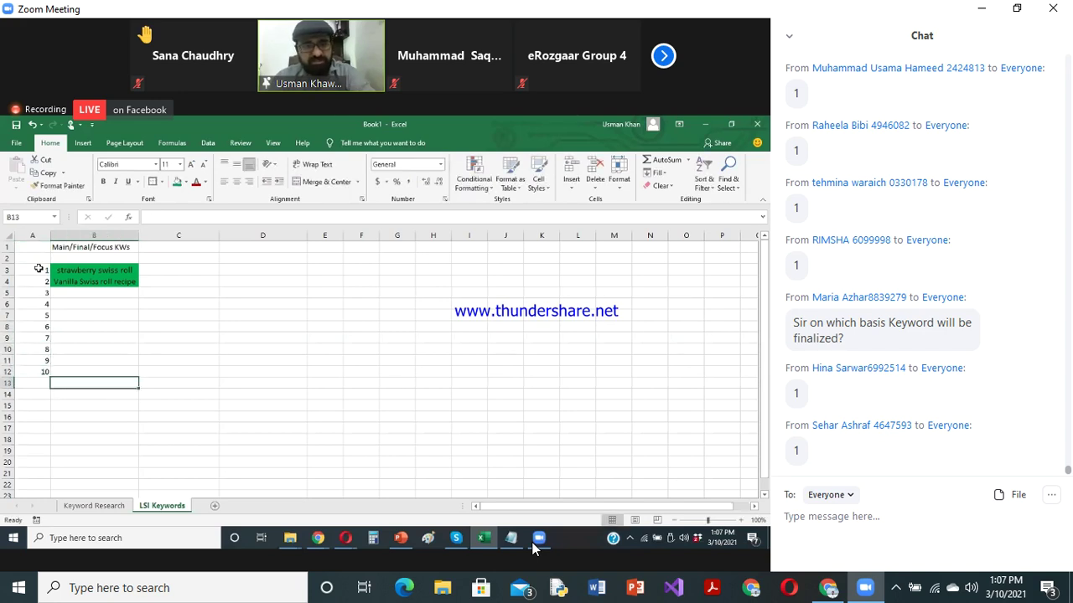
# Enter the heading 'LSI KWs' in cell C1
pyautogui.click(204, 246)
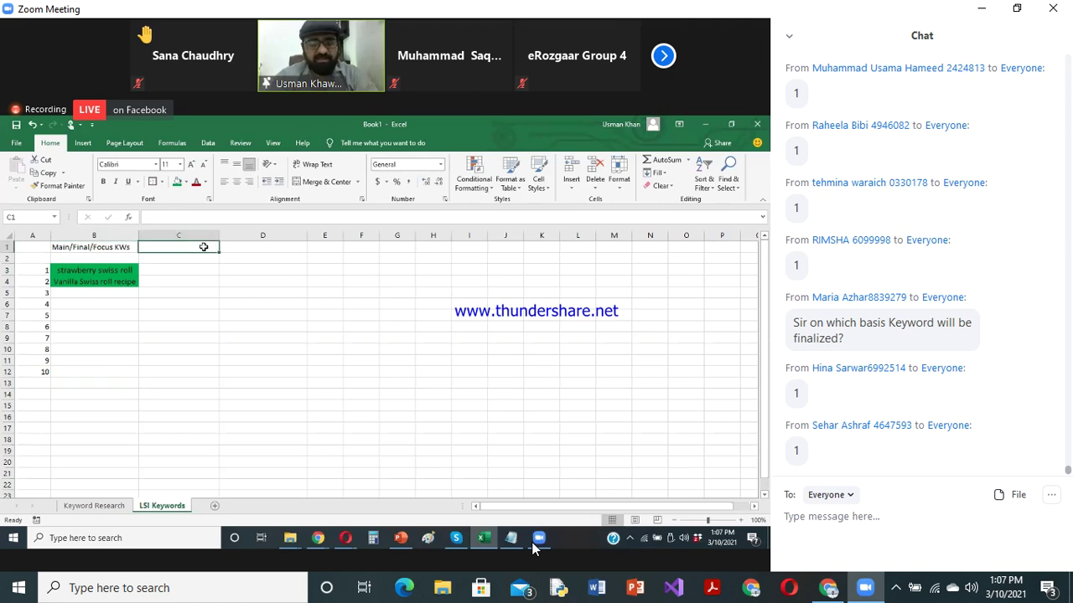
pyautogui.write('LSI K')
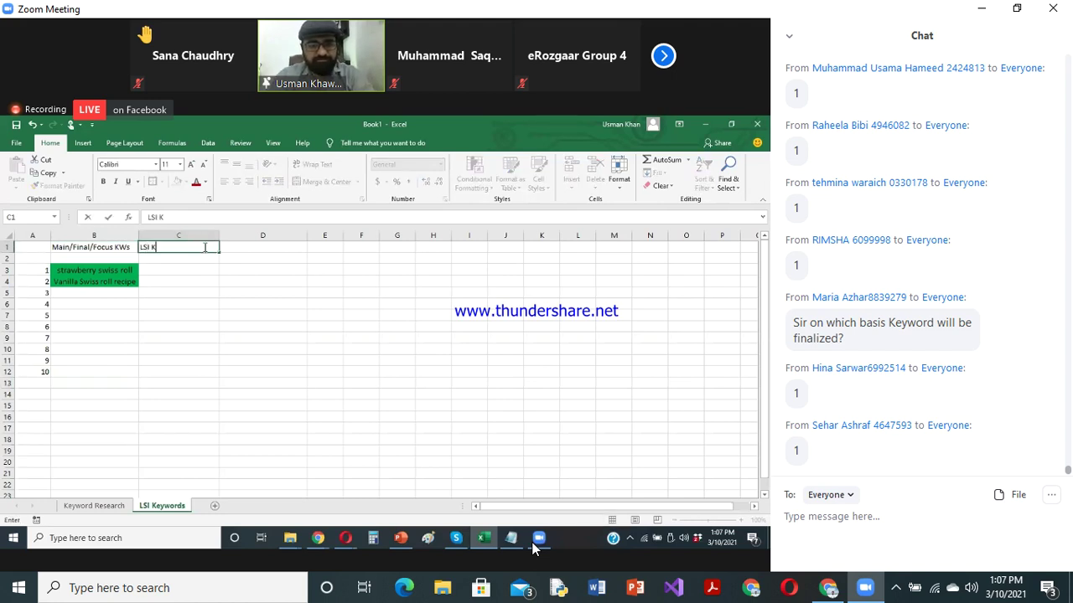
pyautogui.write('Ws')
pyautogui.press('Return')
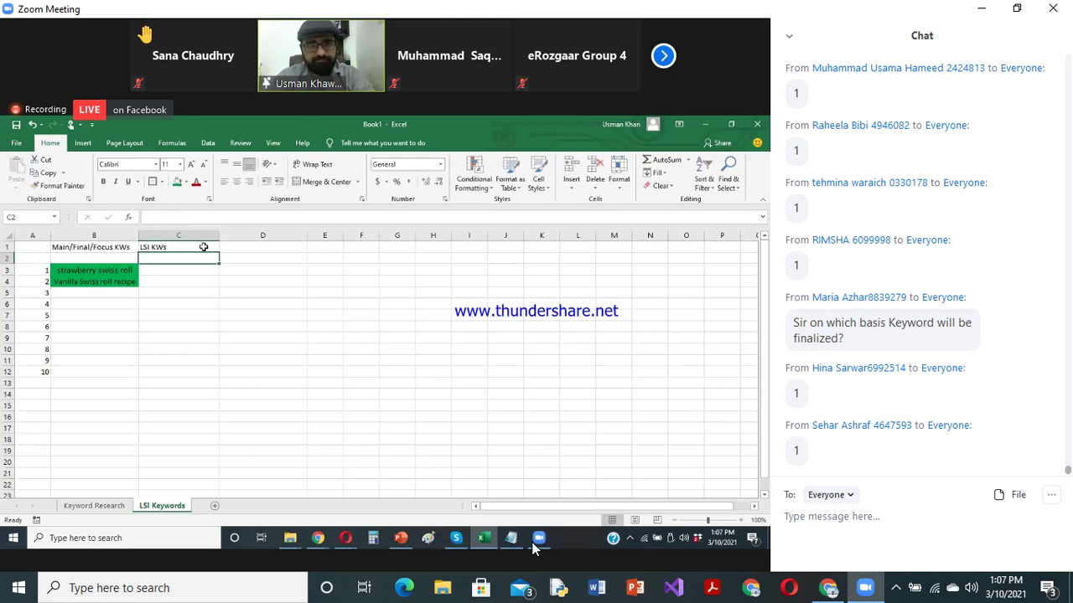
# Copy the strawberry swiss roll keyword from cell B3
pyautogui.click(203, 247)
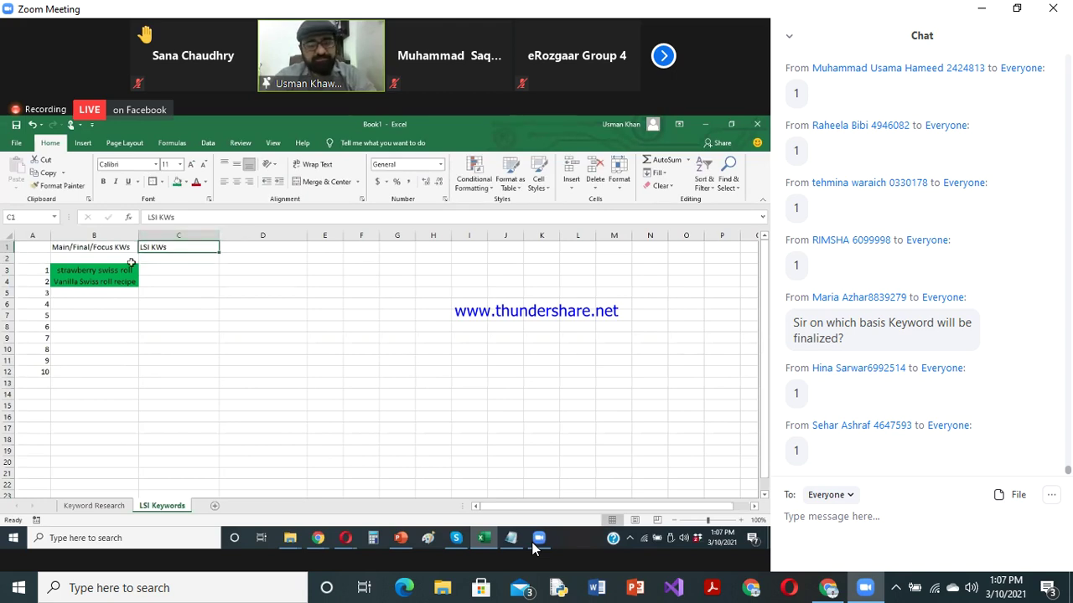
pyautogui.click(99, 272)
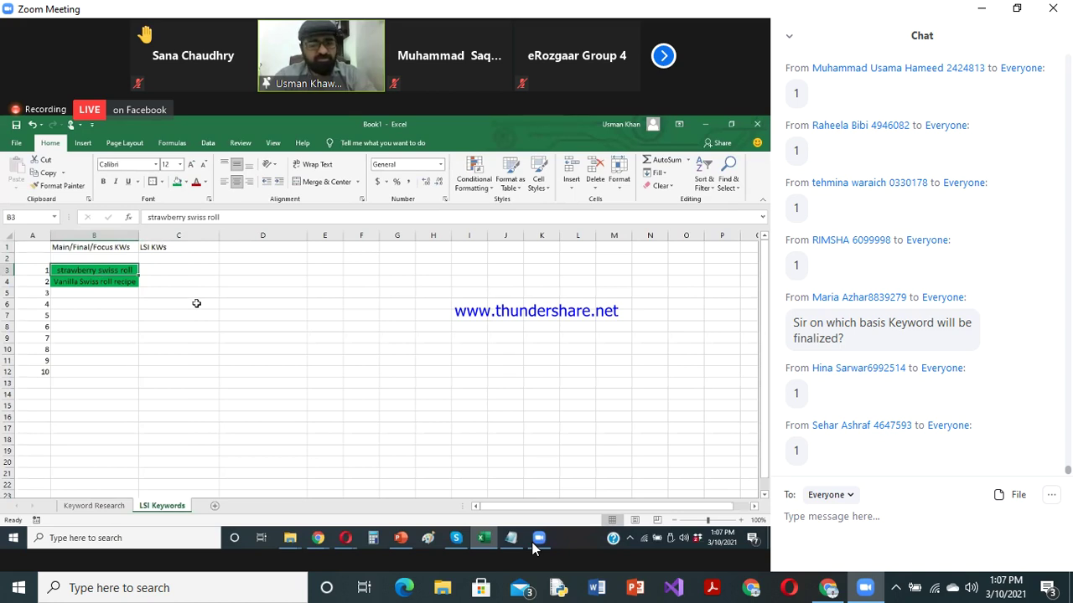
pyautogui.hotkey('ctrl', 'c')
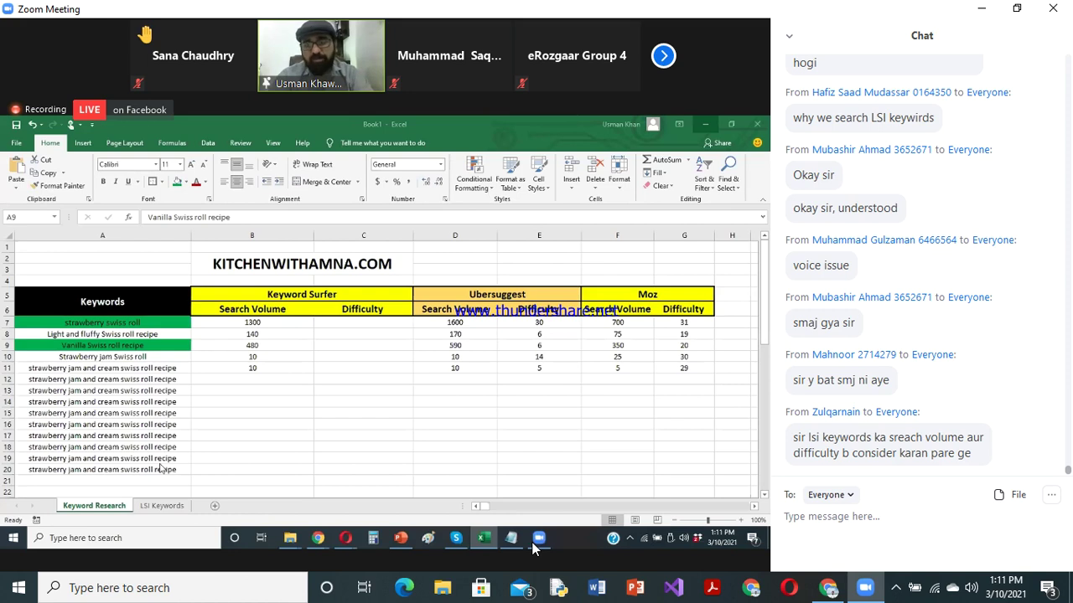
# Add a new worksheet named 'Focussed Keywords' and move to cell B2
pyautogui.click(111, 508)
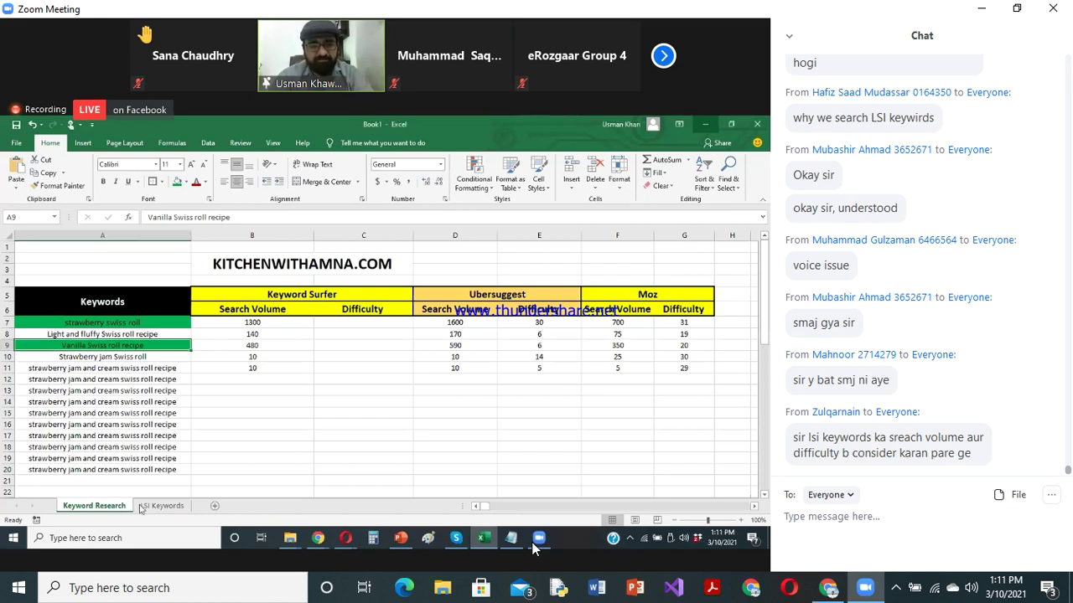
pyautogui.click(214, 505)
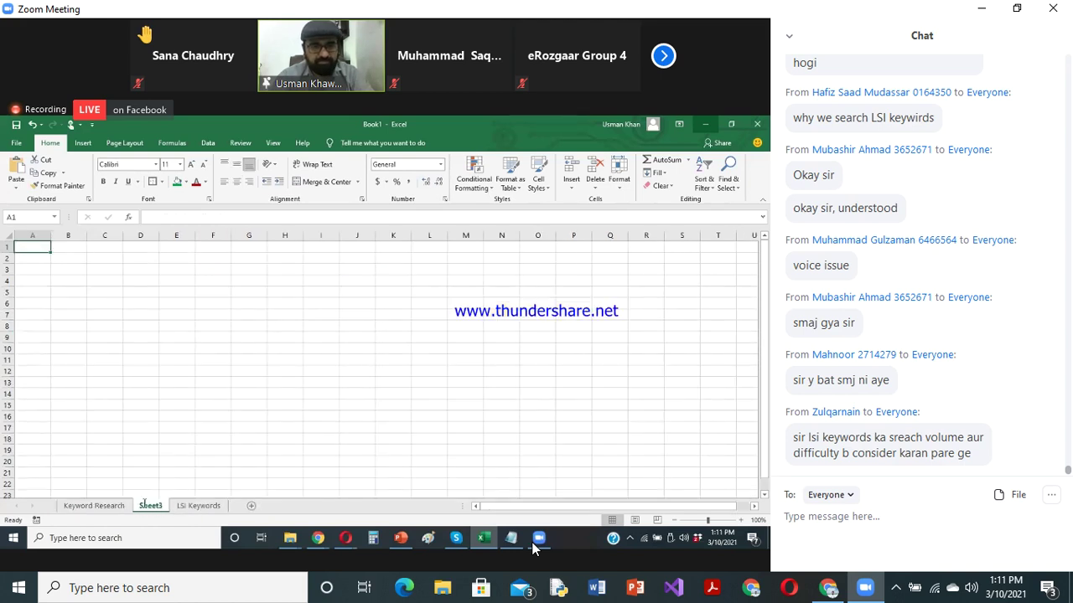
pyautogui.doubleClick(144, 506)
pyautogui.write('Focussed')
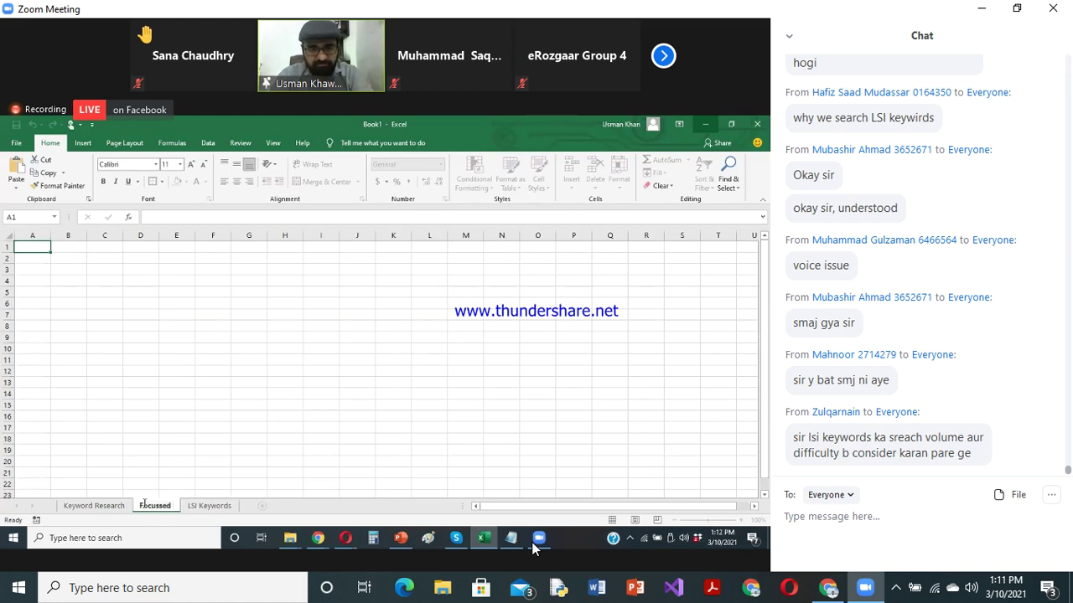
pyautogui.write(' Keywords')
pyautogui.press('Return')
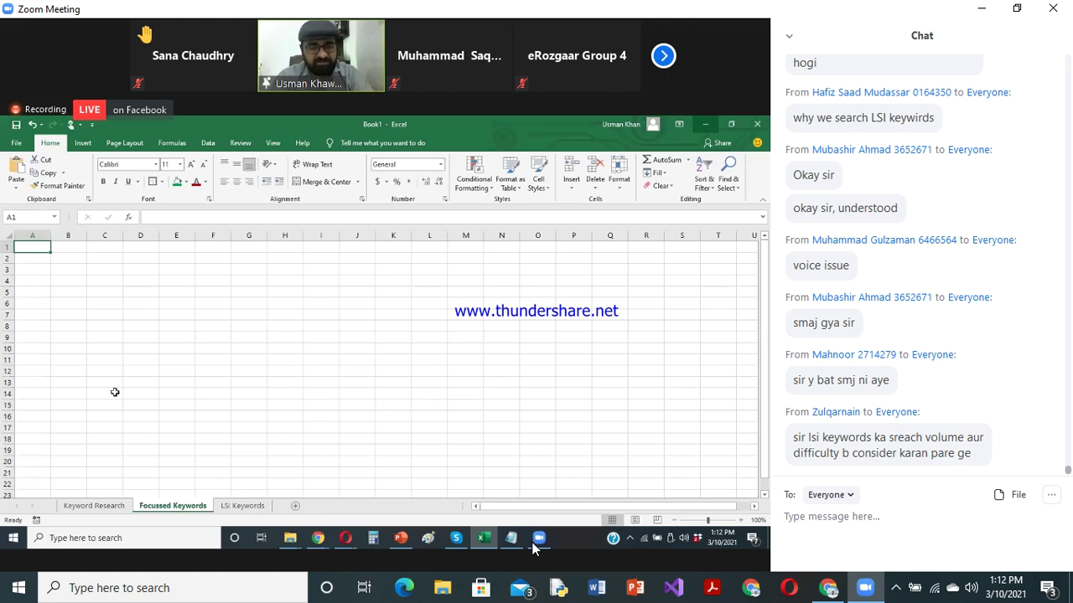
pyautogui.press('Down')
pyautogui.press('Right')
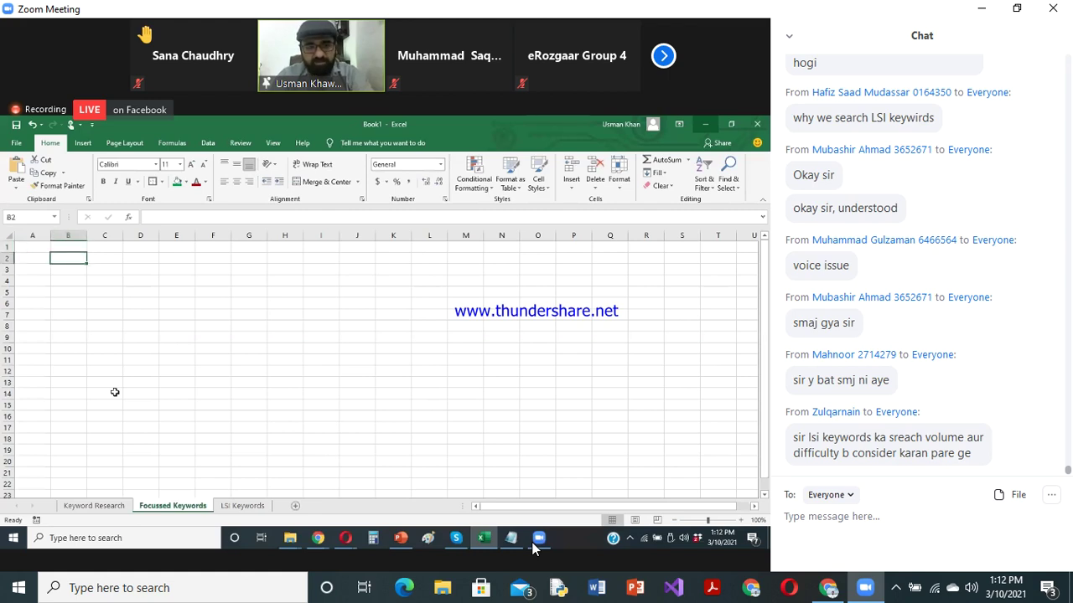